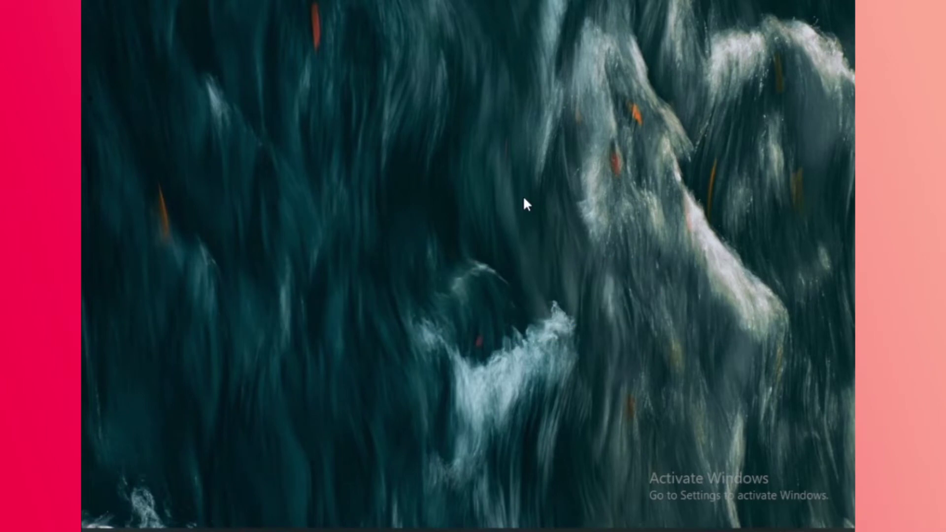
Glance at the finished burger poster reference, then clear notifications and refresh the desktop
click(475, 524)
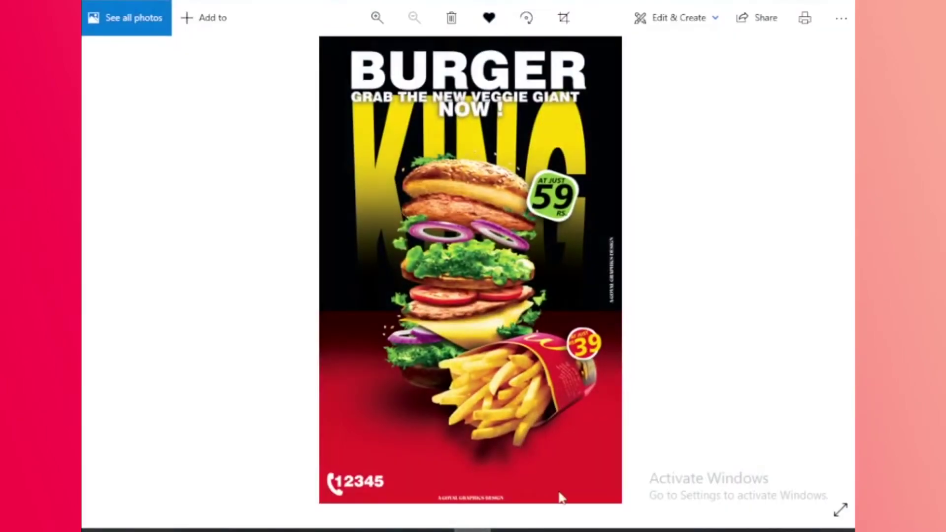
scroll(821, 454, up, 2)
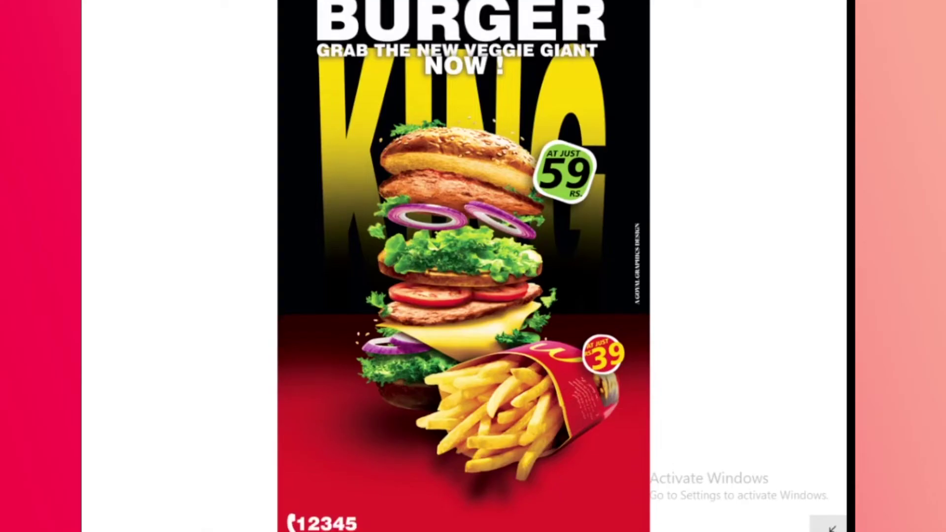
key(super+a)
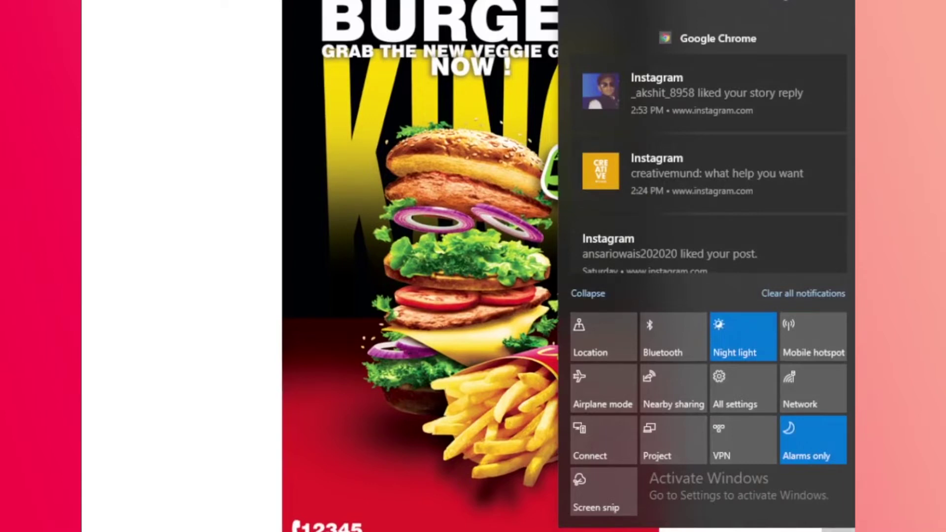
click(849, 528)
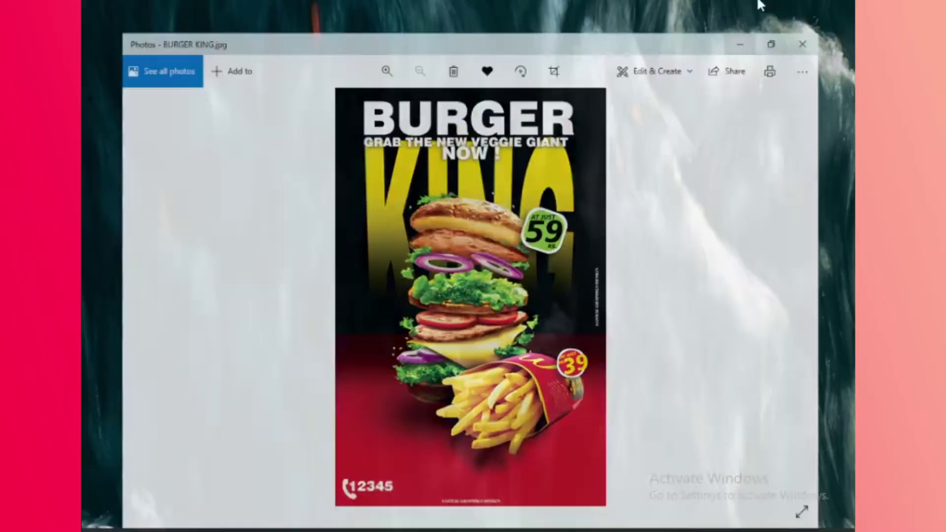
right_click(490, 136)
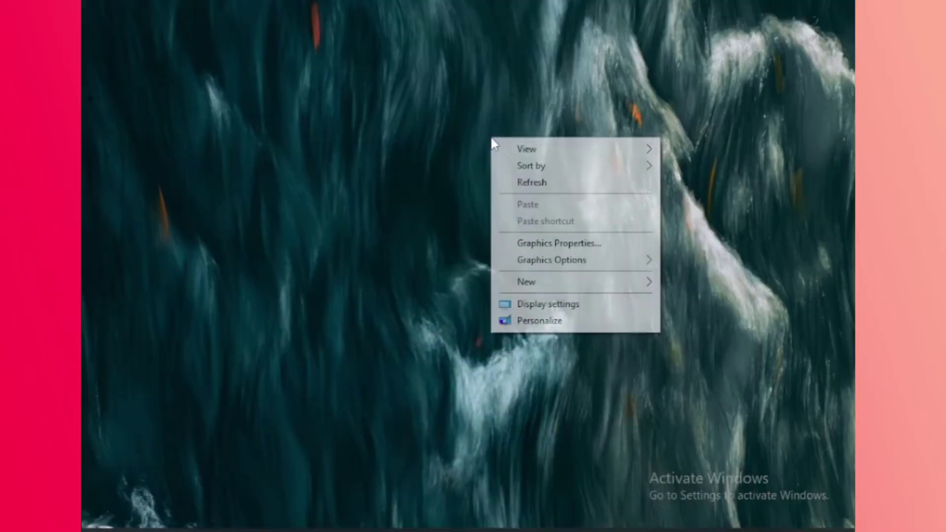
click(515, 182)
Maximize Photoshop and create an 11 × 17 in, 300 ppi, 16-bit CMYK white document
click(324, 530)
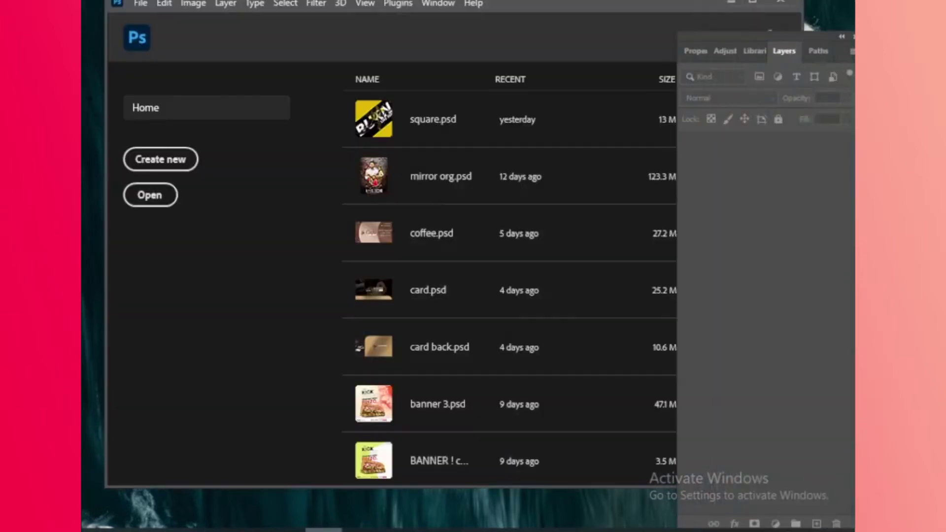
click(753, 2)
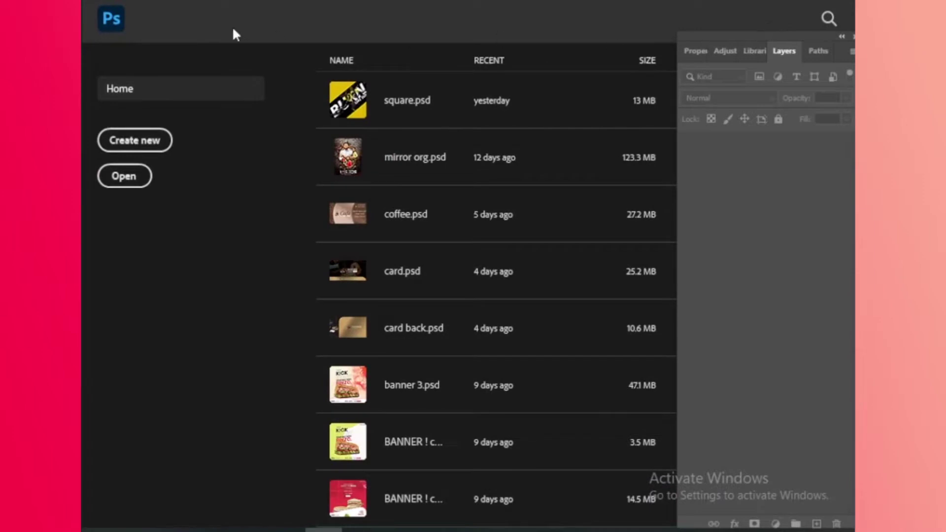
click(141, 141)
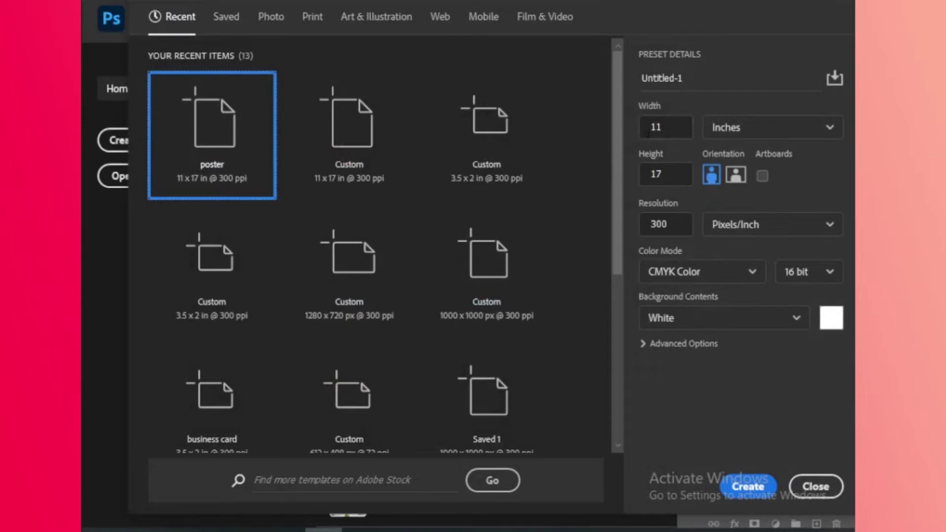
key(Tab)
key(Tab)
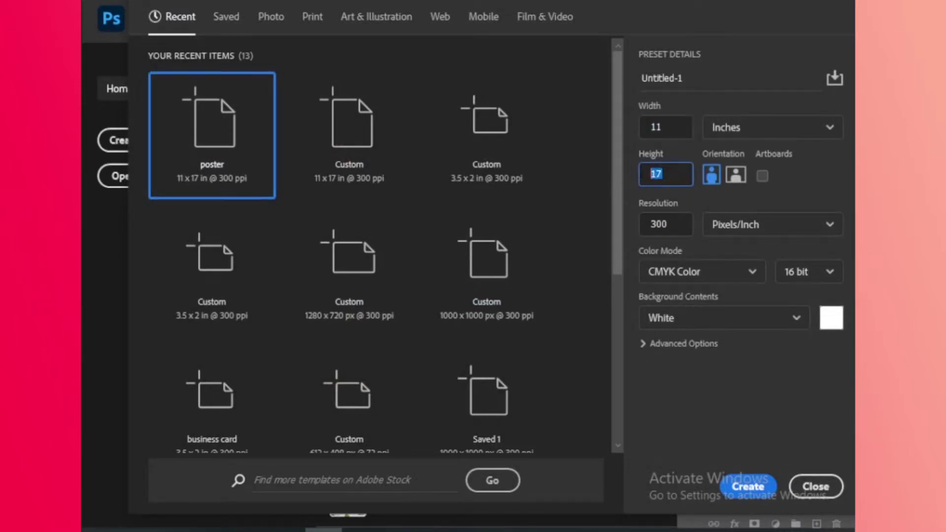
click(789, 126)
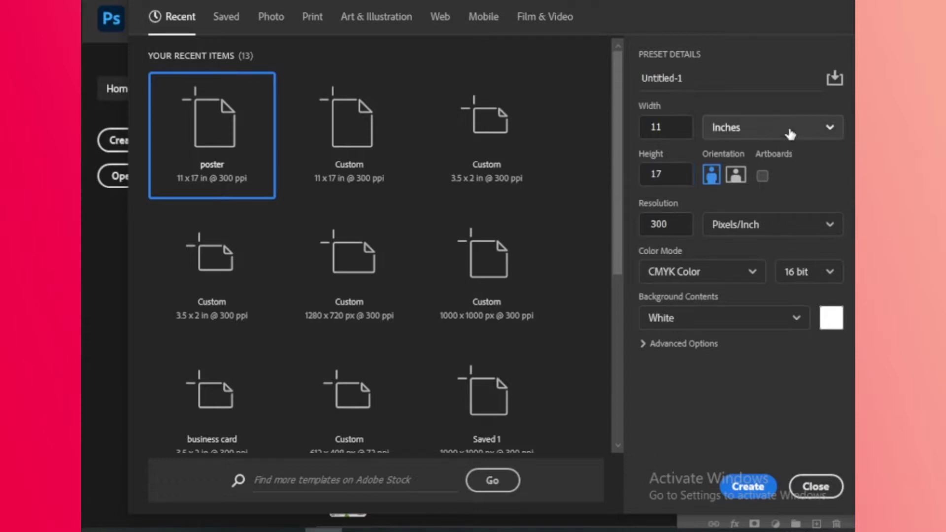
click(788, 126)
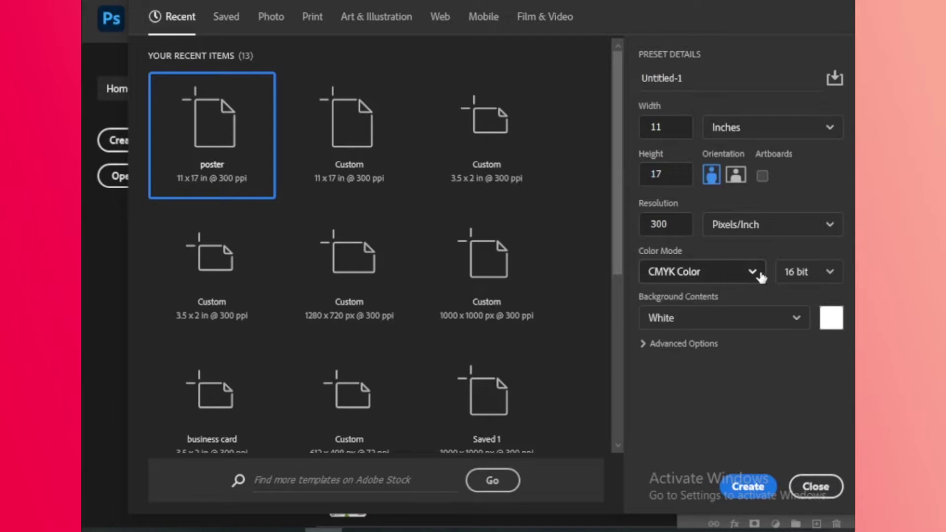
click(815, 271)
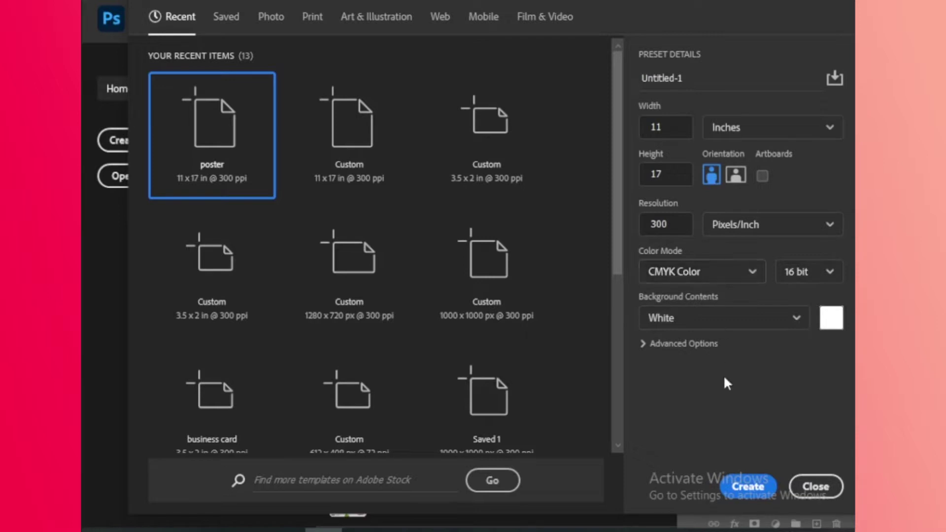
click(747, 487)
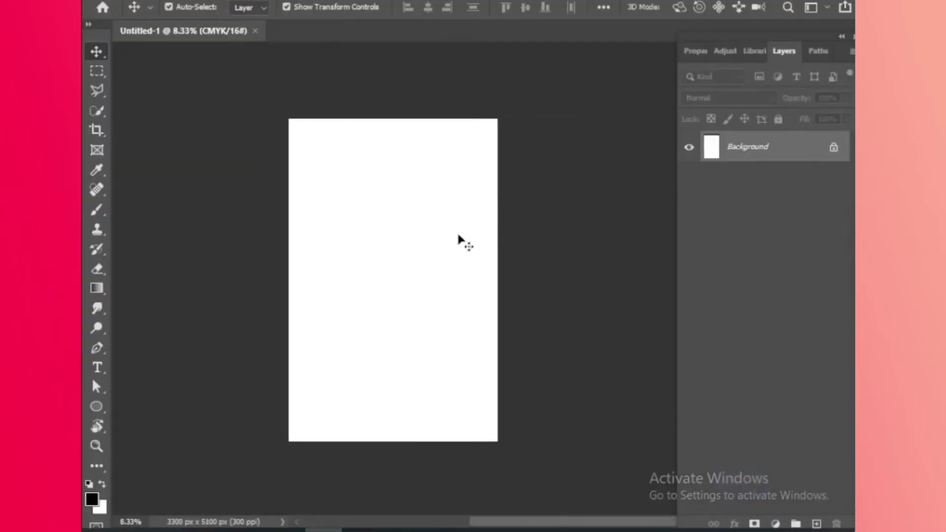
Embed the burger and fries PNGs from Downloads into the poster with Place Embedded
scroll(432, 257, up, 2)
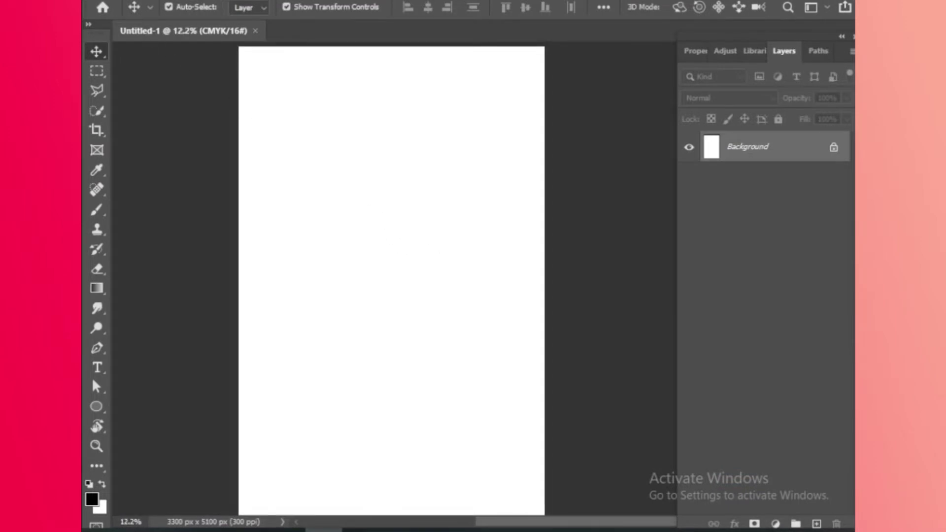
click(101, 1)
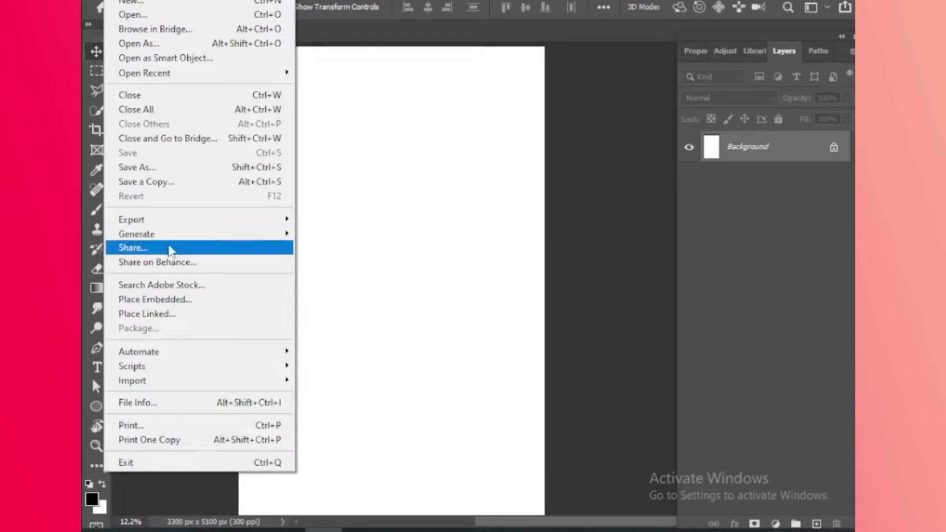
click(169, 313)
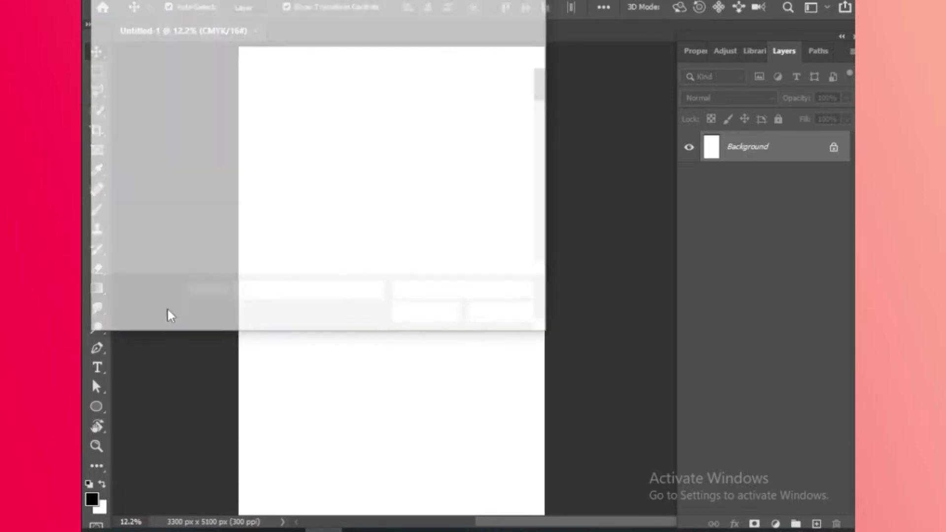
scroll(412, 173, down, 5)
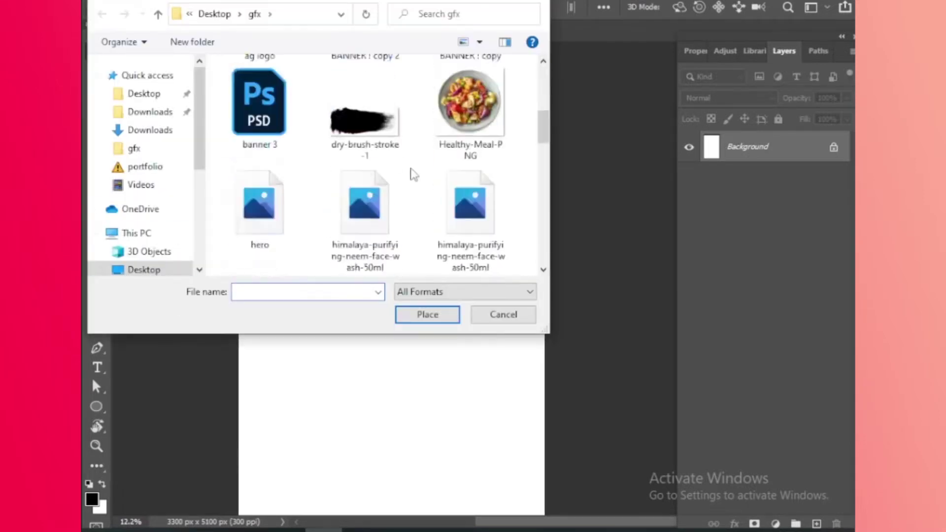
scroll(407, 176, down, 5)
click(185, 130)
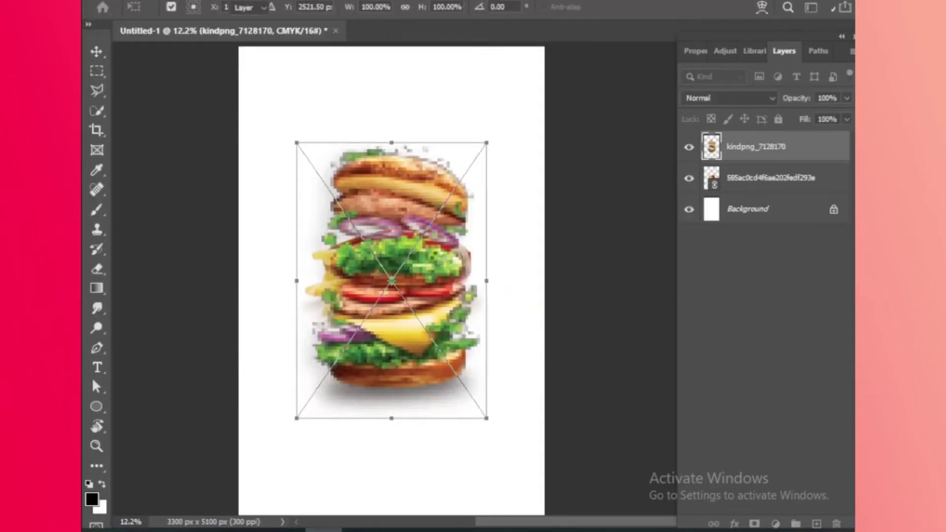
key(Return)
Hide the burger and fries layers so only the white page shows
scroll(438, 263, down, 2)
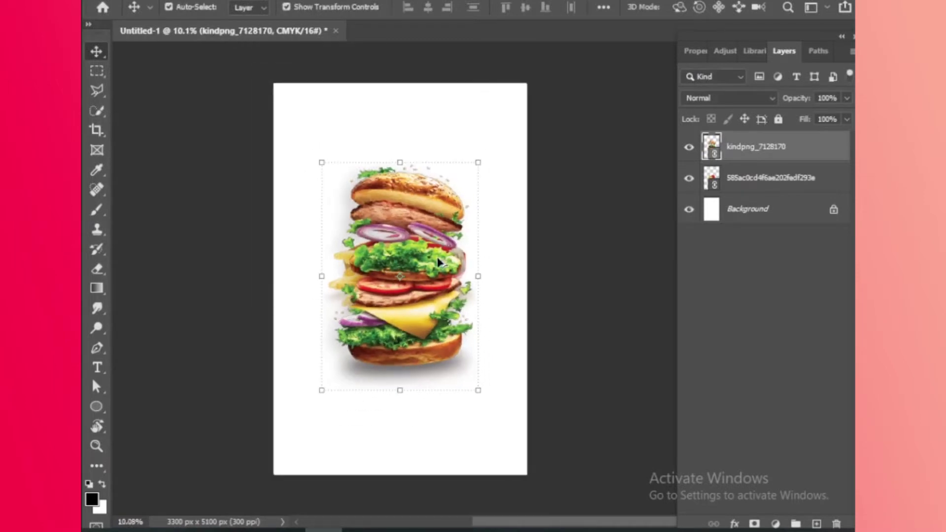
scroll(439, 263, up, 4)
drag(468, 66, 498, 57)
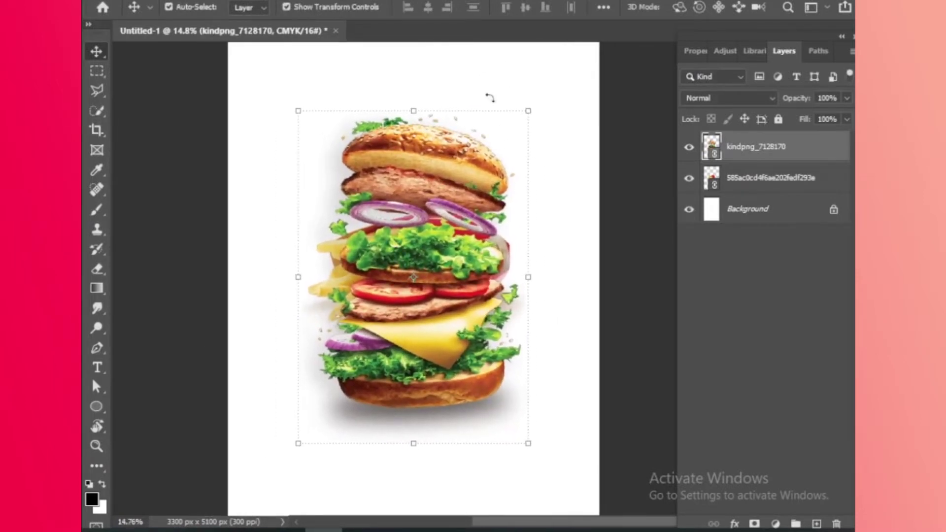
scroll(494, 99, down, 1)
click(562, 109)
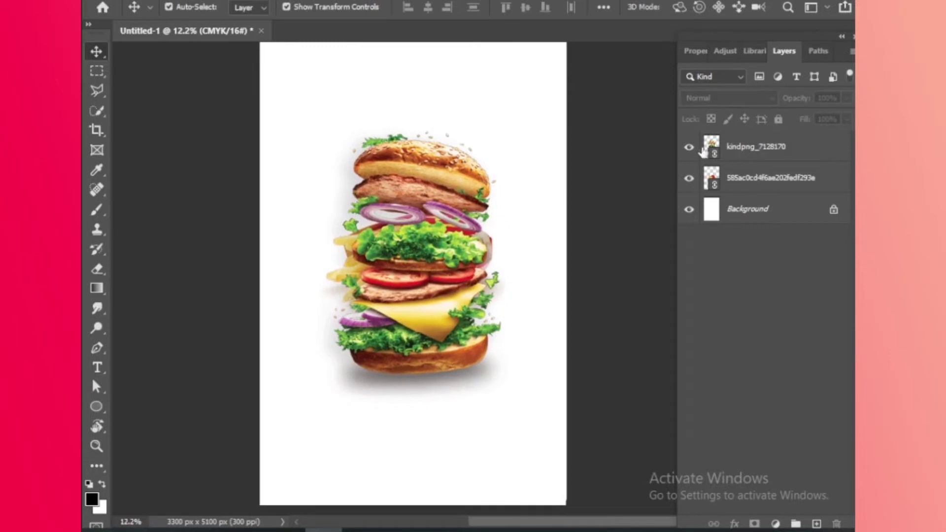
click(688, 149)
click(688, 179)
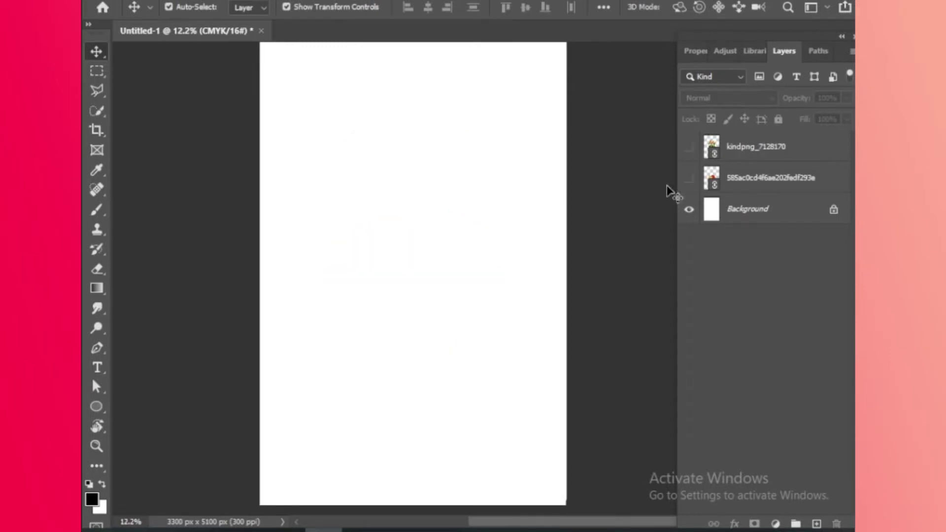
click(688, 150)
Add a black Solid Color fill layer above Background and lock it
click(780, 215)
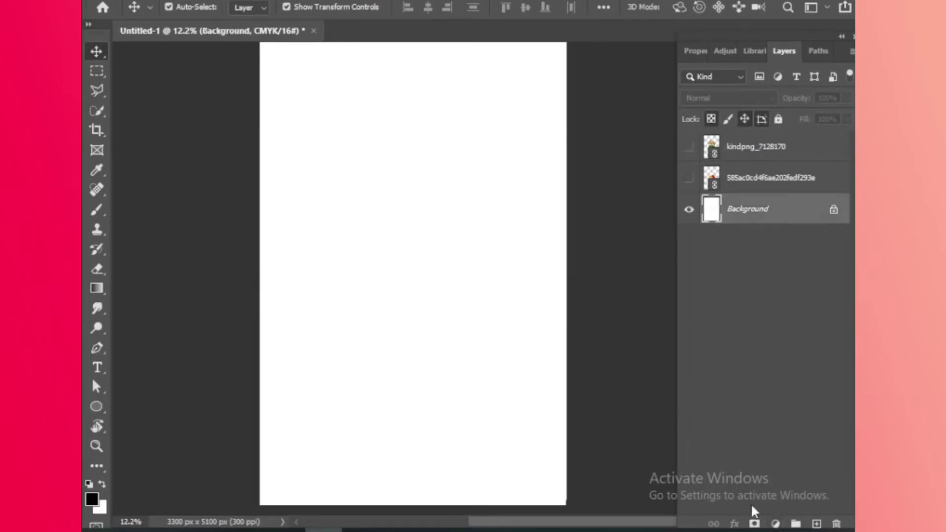
click(775, 524)
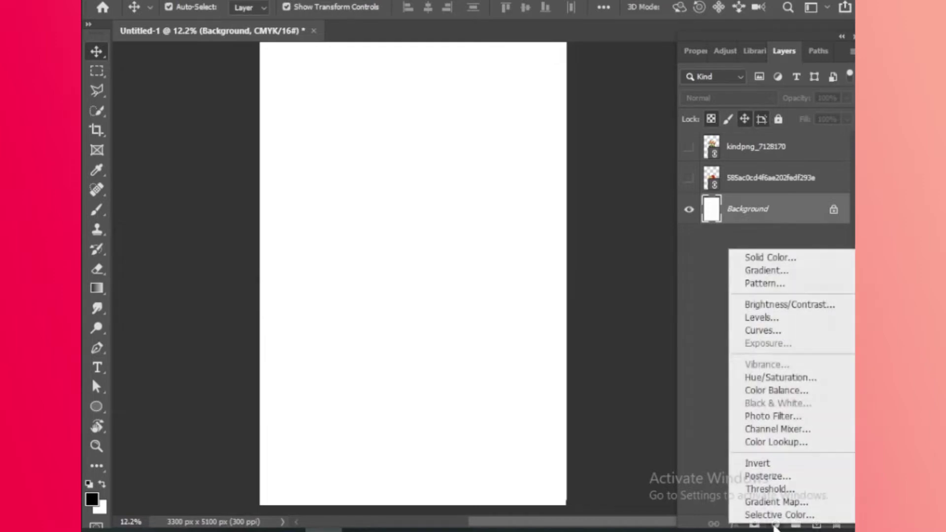
click(763, 257)
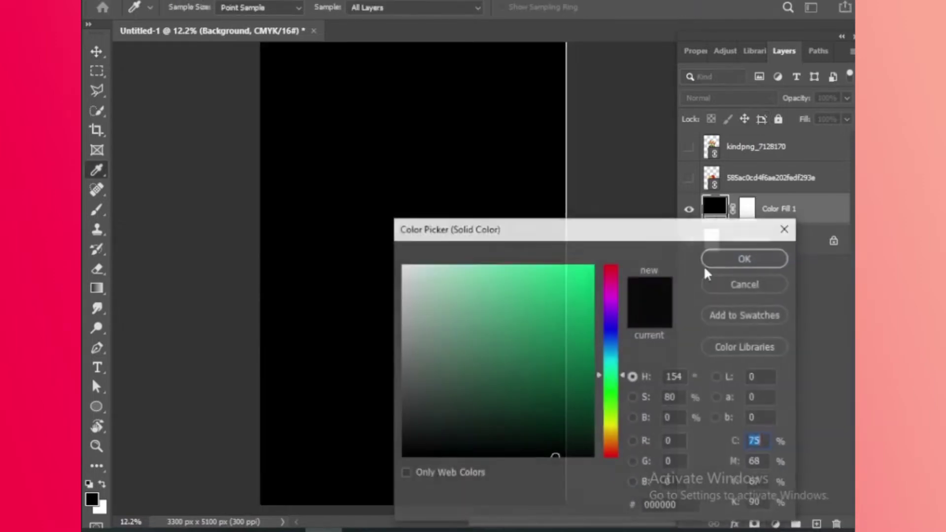
click(764, 260)
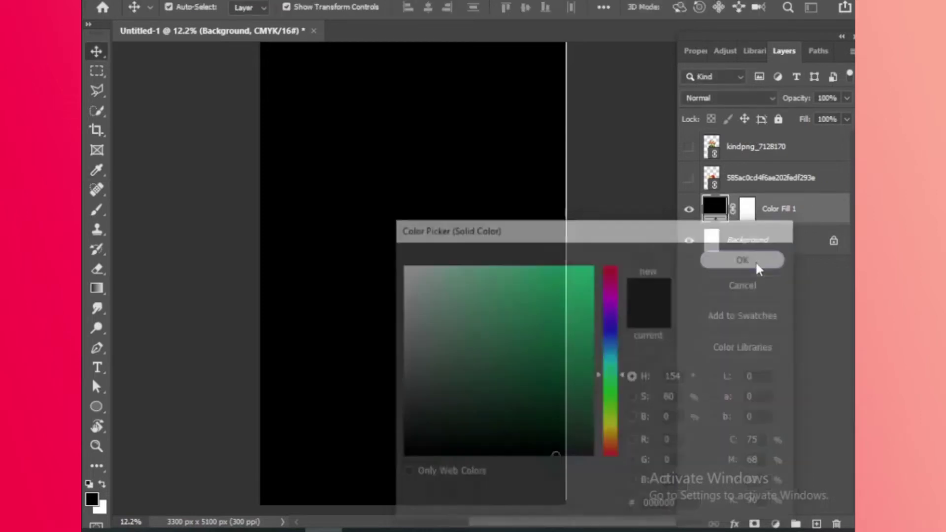
click(778, 121)
click(749, 436)
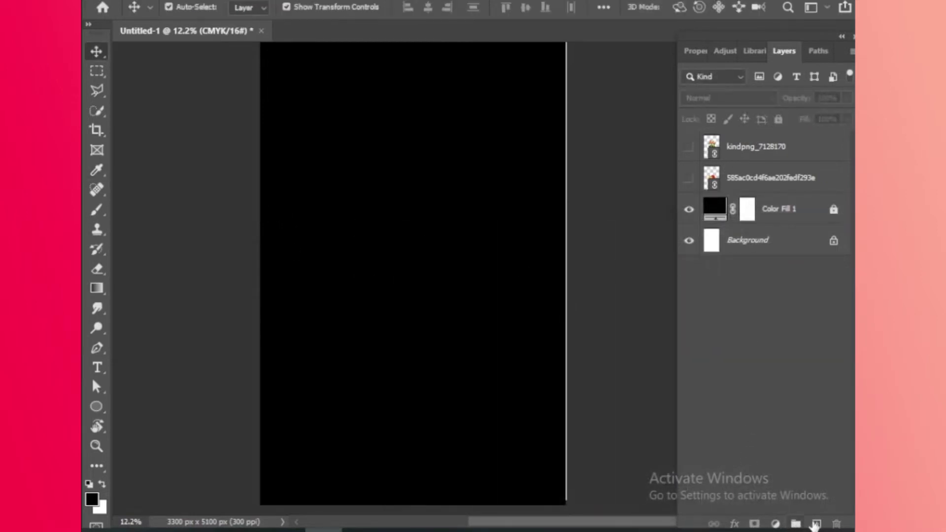
Draw a large red-filled rectangle across the lower part of the canvas
click(815, 524)
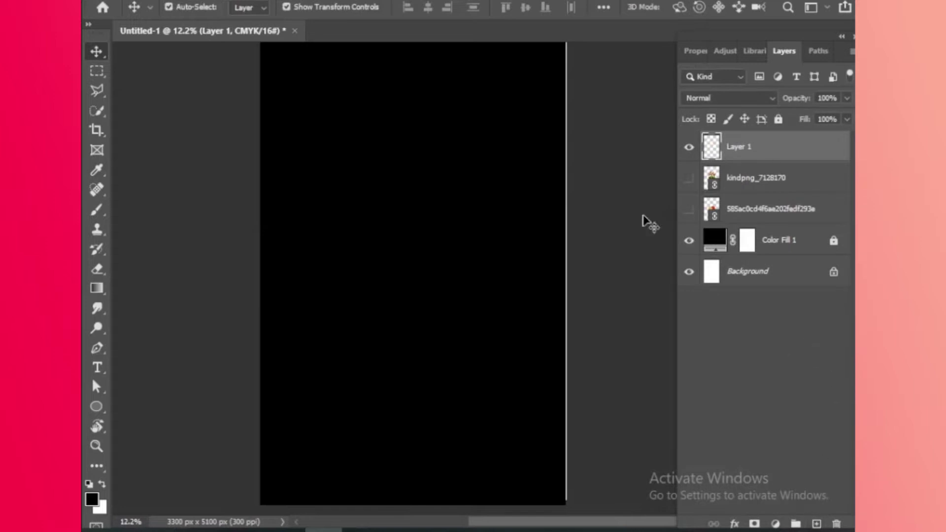
click(93, 409)
right_click(93, 408)
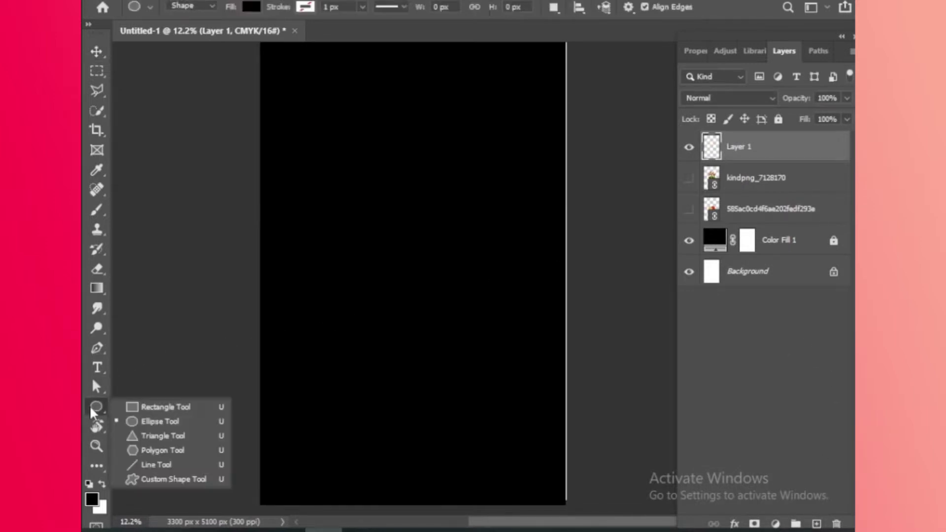
click(163, 402)
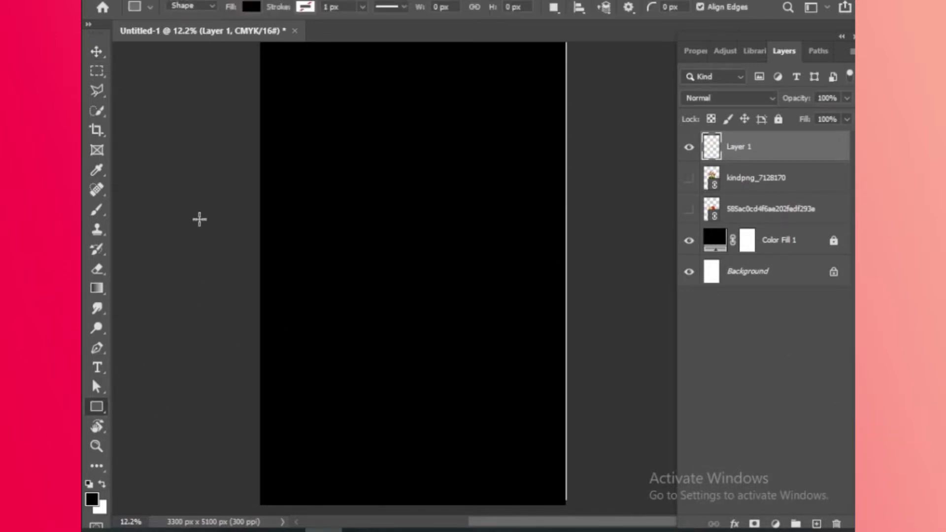
click(252, 8)
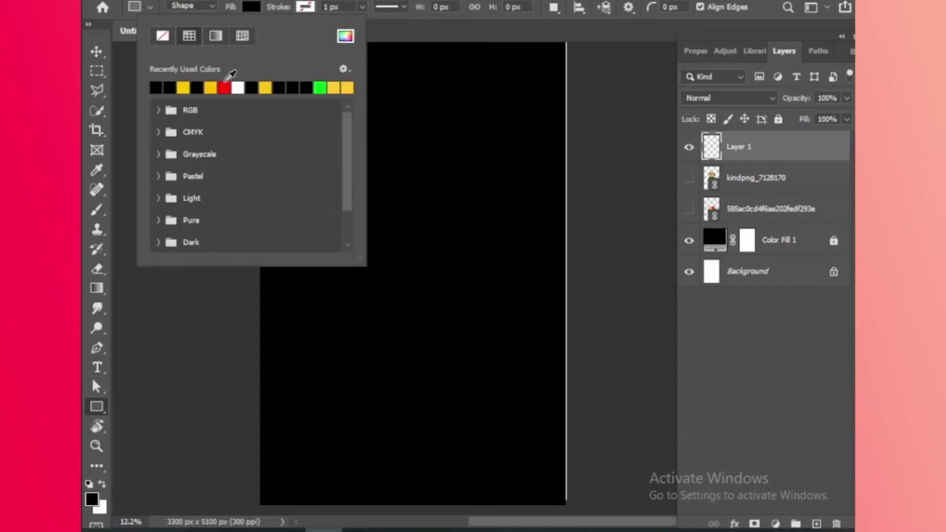
click(225, 88)
click(252, 6)
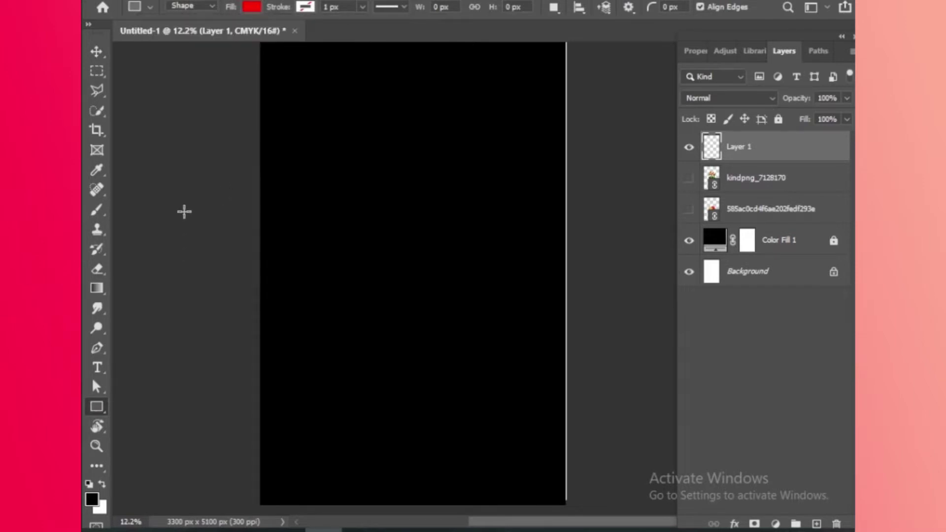
mouse_move(184, 211)
mouse_down()
mouse_move(622, 410)
mouse_move(641, 402)
mouse_up()
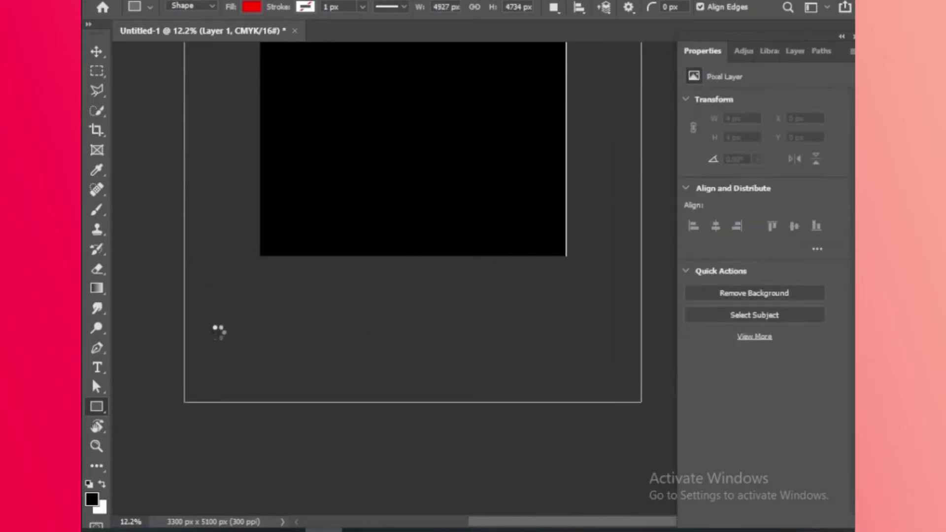
Move the red rectangle lower and add a new empty layer above Rectangle 1
mouse_move(401, 205)
mouse_down()
mouse_move(393, 408)
mouse_move(400, 377)
mouse_up()
scroll(399, 377, down, 1)
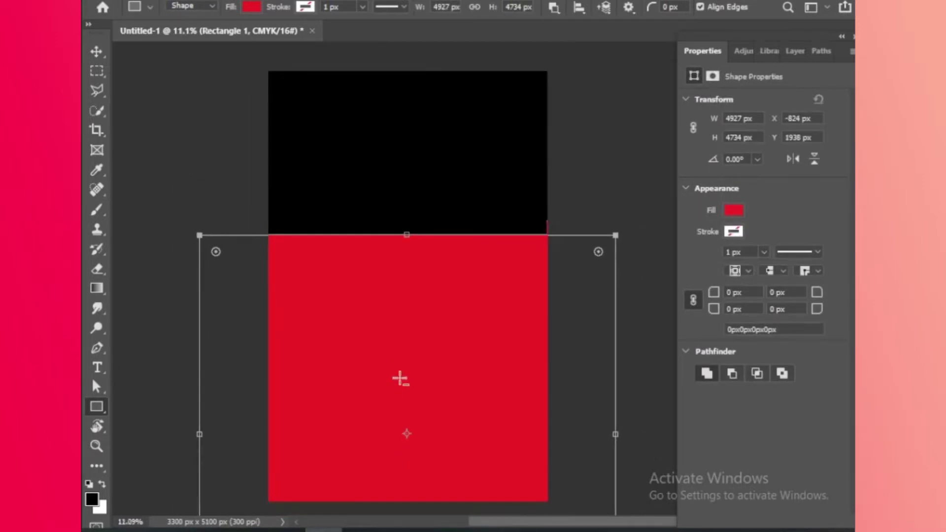
drag(413, 329, 420, 324)
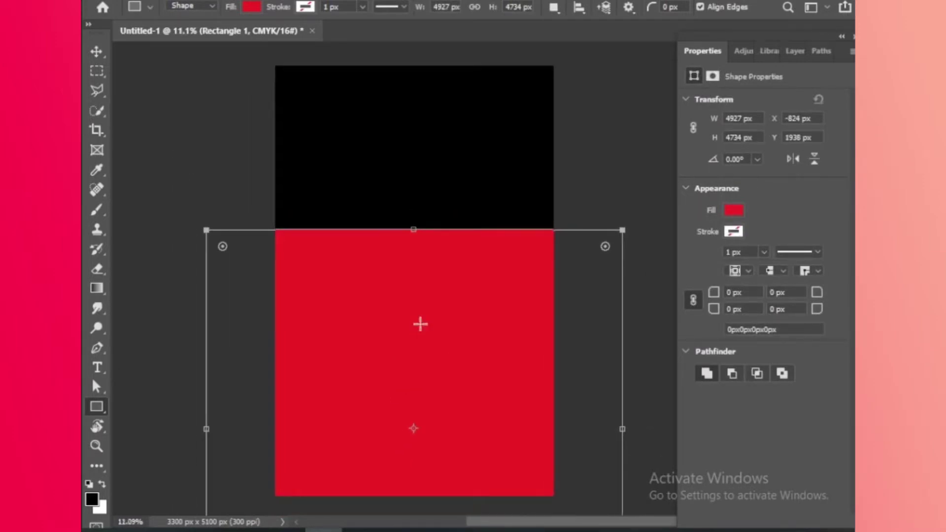
key(v)
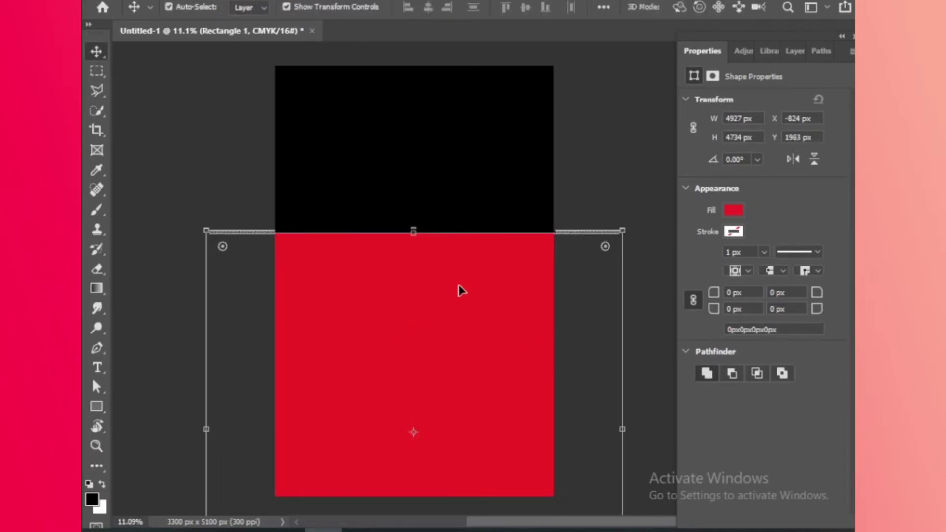
drag(460, 289, 454, 333)
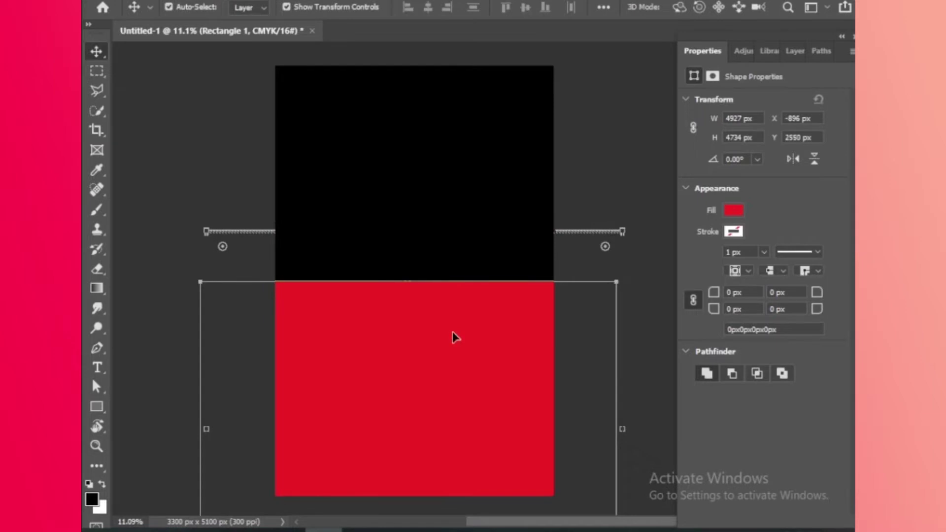
click(556, 261)
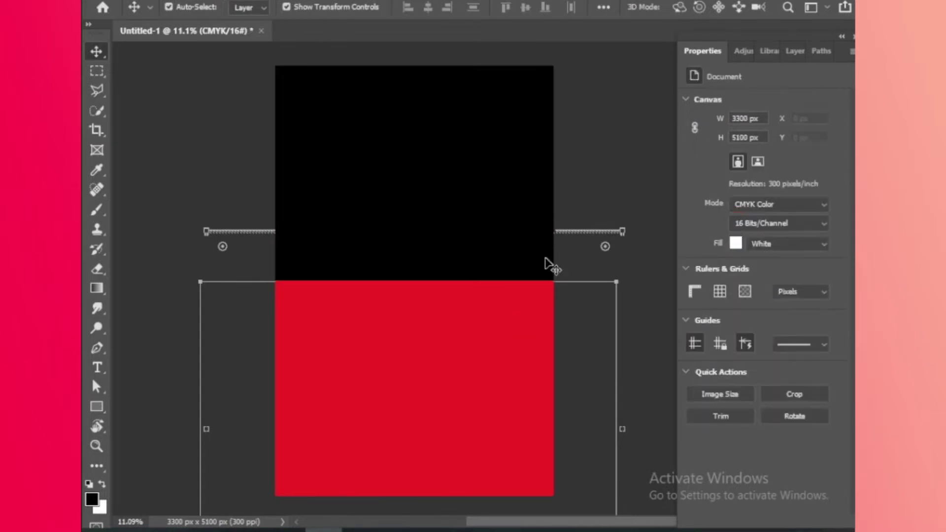
alt+scroll(545, 264, up, 1)
click(469, 363)
drag(440, 360, 453, 350)
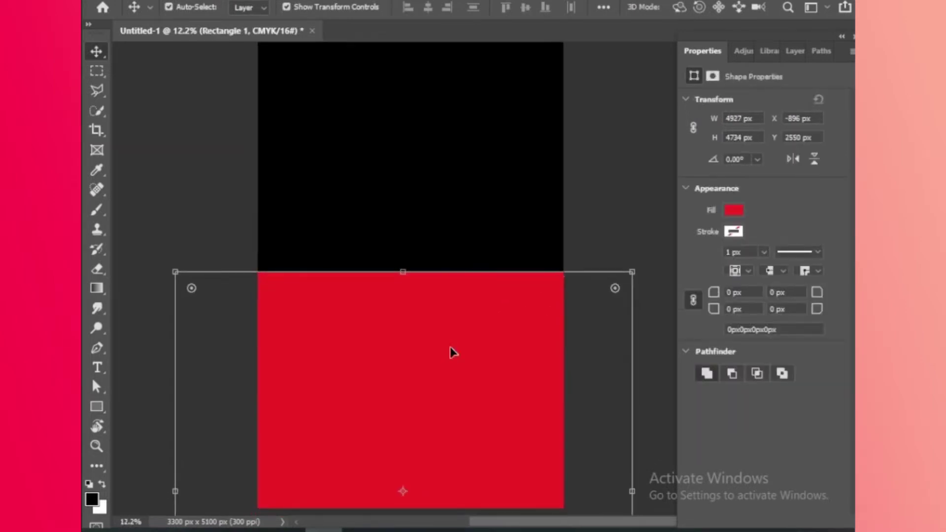
alt+scroll(567, 207, down, 1)
click(582, 211)
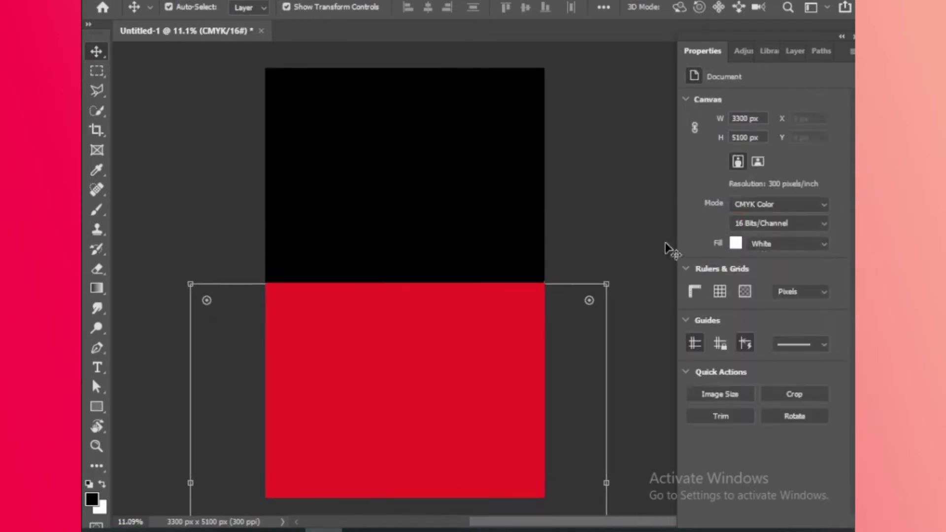
click(784, 51)
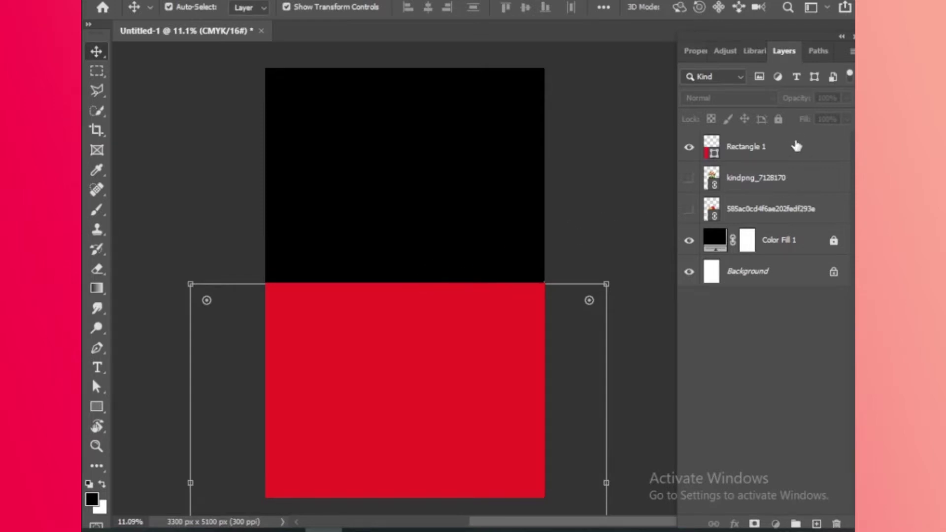
click(793, 148)
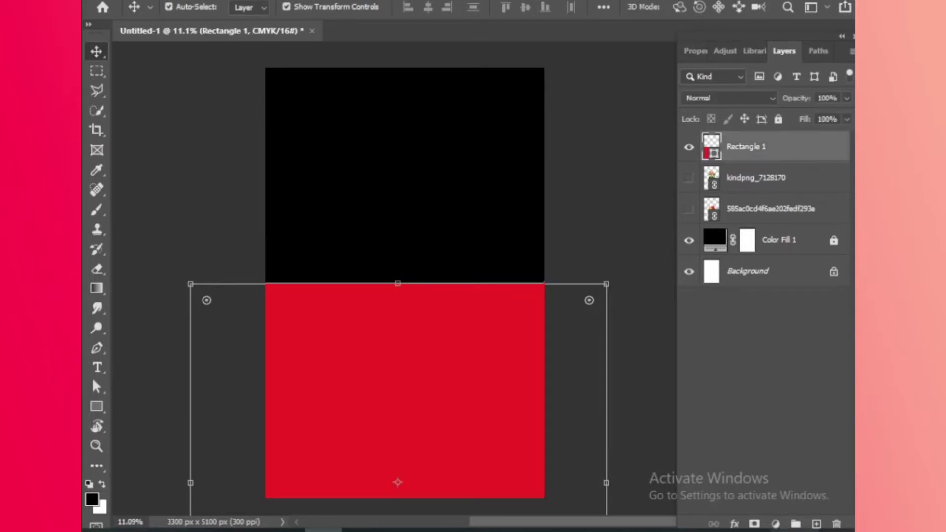
click(817, 524)
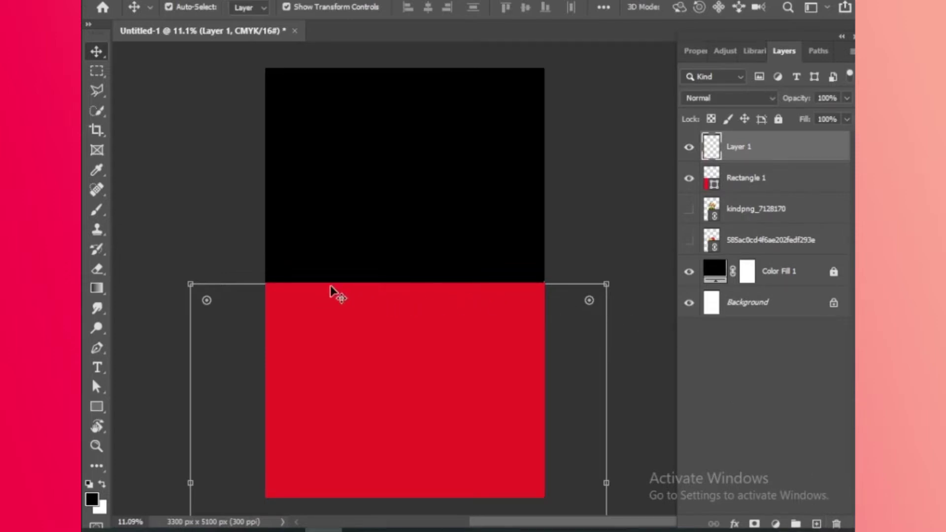
Paint a soft black fade along the black-red boundary with a large 0% hardness brush
key(b)
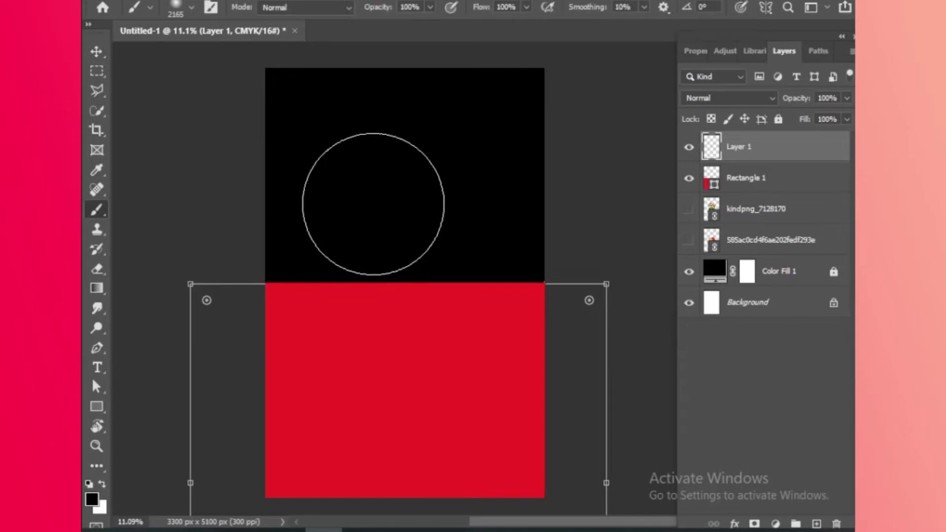
right_click(373, 210)
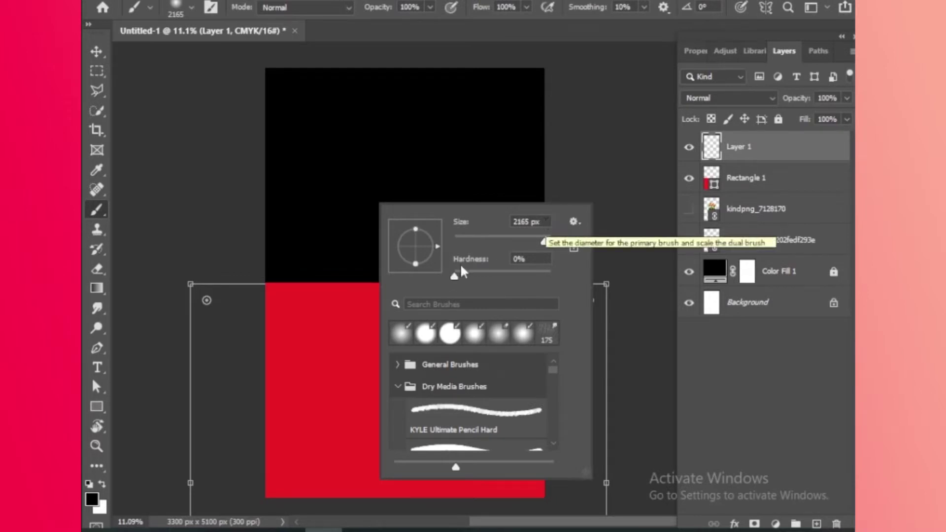
click(306, 243)
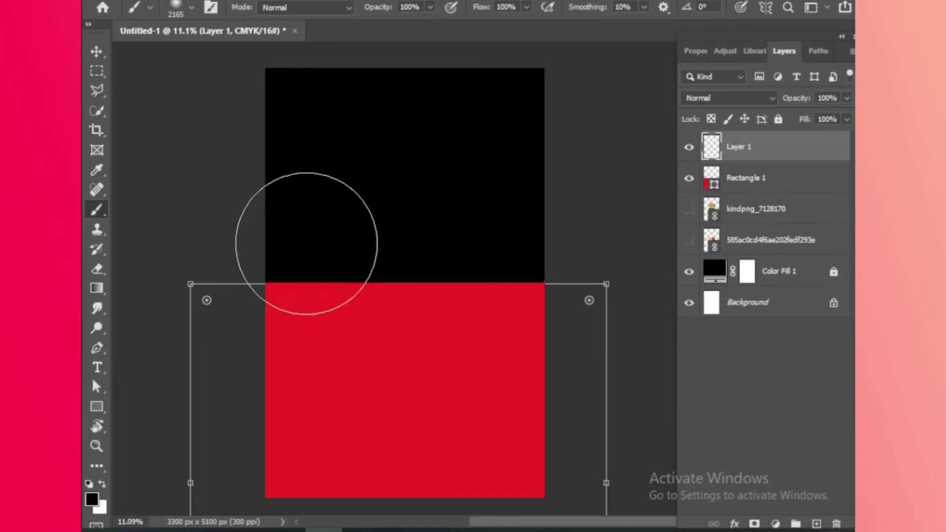
mouse_move(306, 243)
mouse_down()
mouse_move(279, 259)
mouse_move(566, 272)
mouse_move(468, 277)
mouse_up()
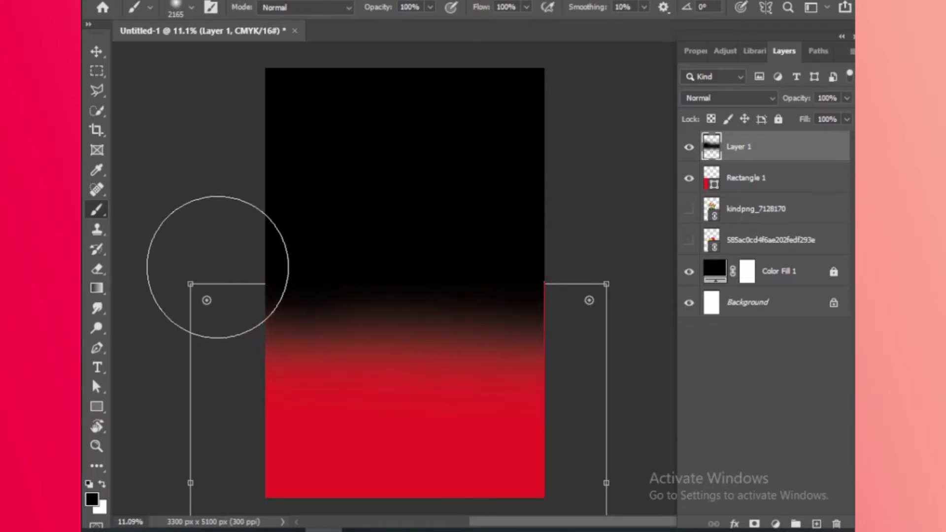
Clip the painted layer to the red rectangle as a clipping mask
scroll(444, 293, up, 2)
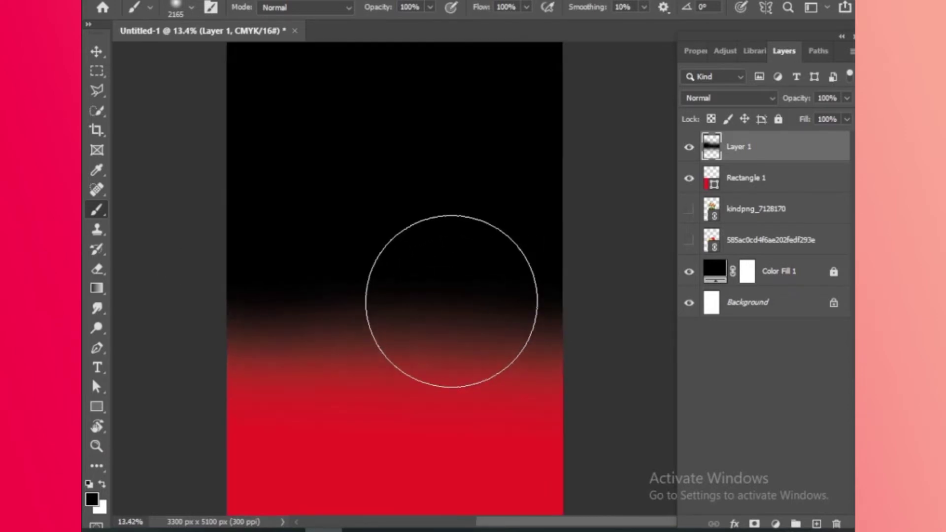
scroll(451, 301, down, 3)
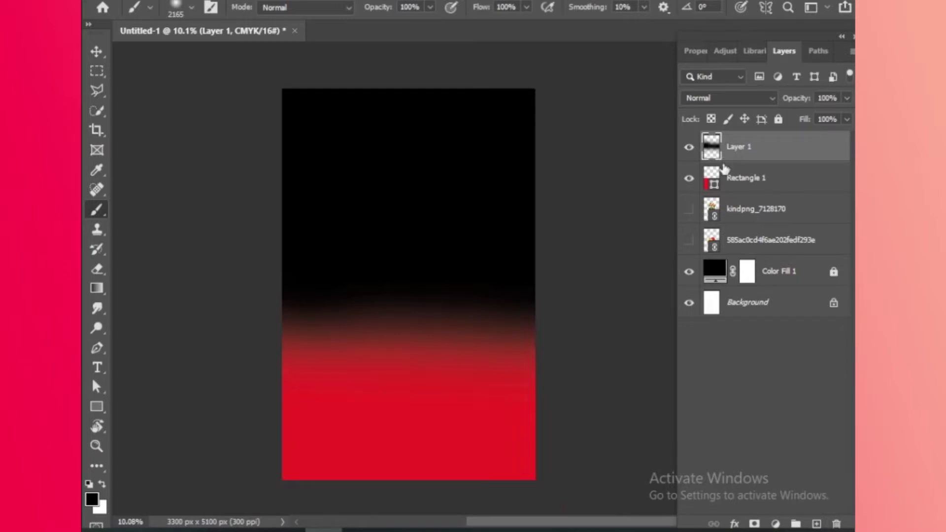
drag(732, 157, 718, 157)
alt+click(717, 160)
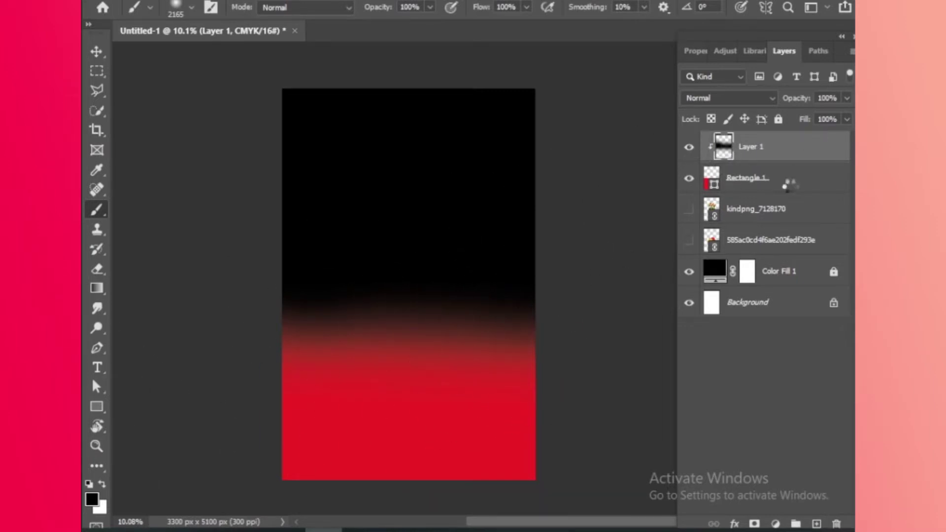
Set Layer 1's blend mode to Linear Burn in the Layer Style dialog
click(789, 191)
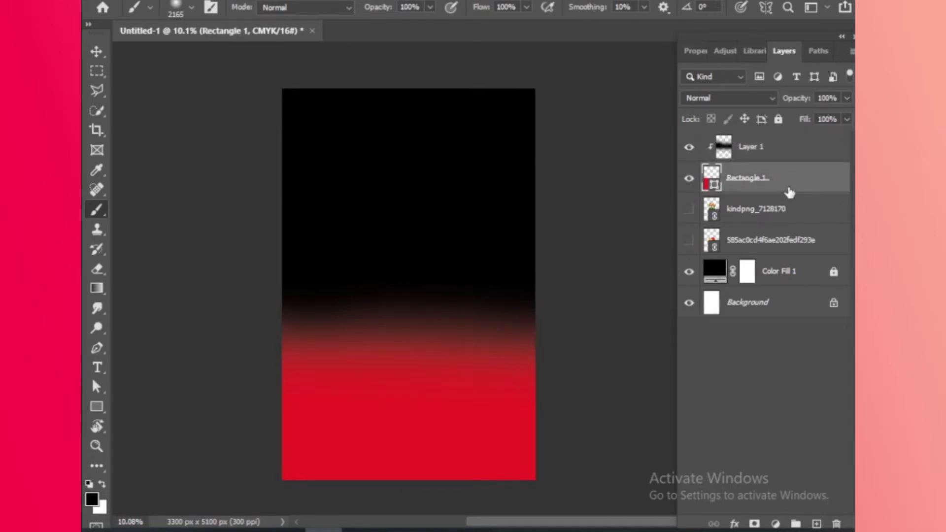
click(815, 157)
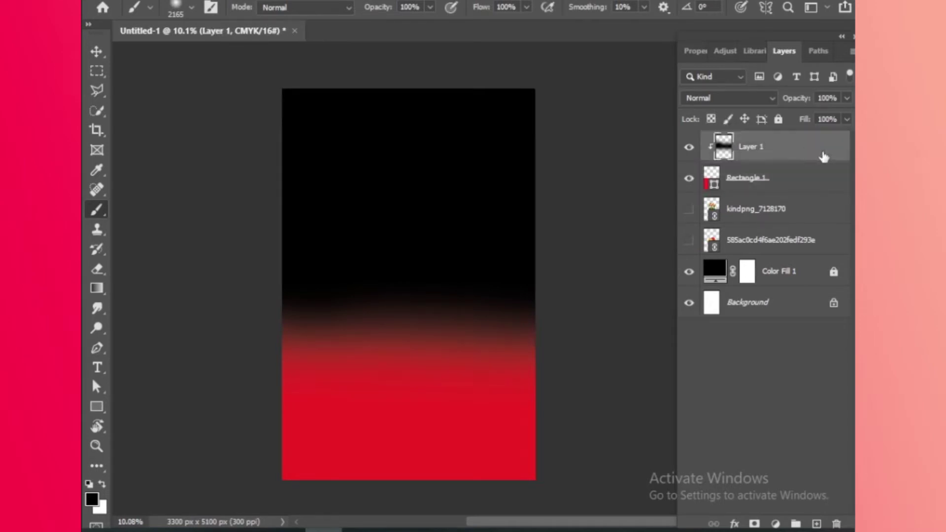
double_click(824, 156)
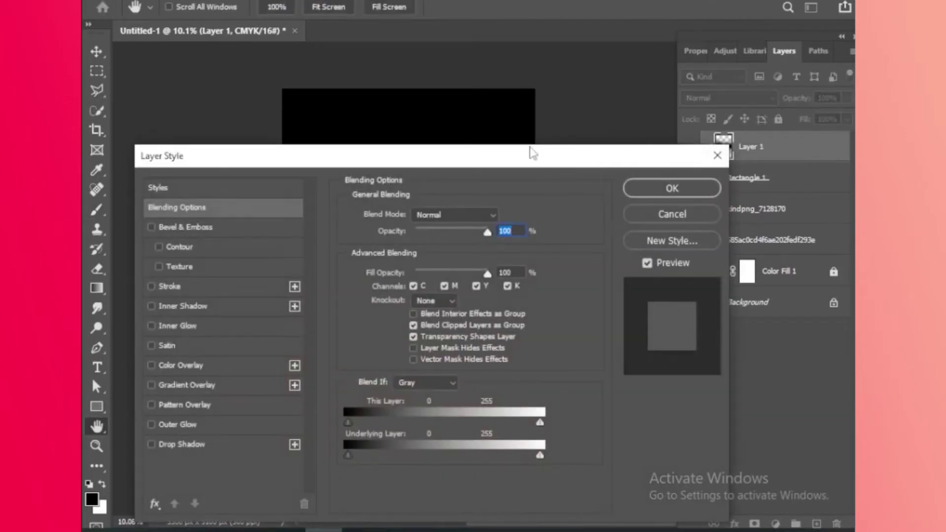
drag(531, 153, 836, 80)
click(770, 143)
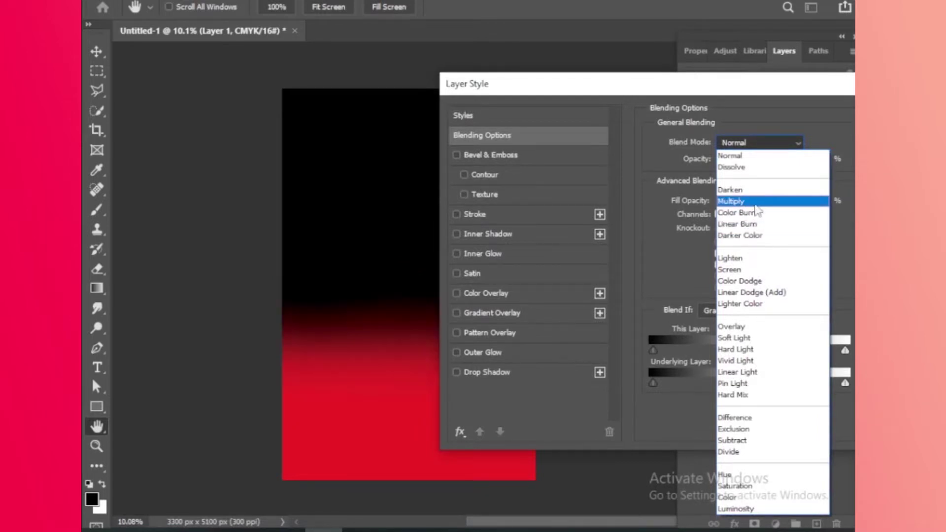
click(751, 225)
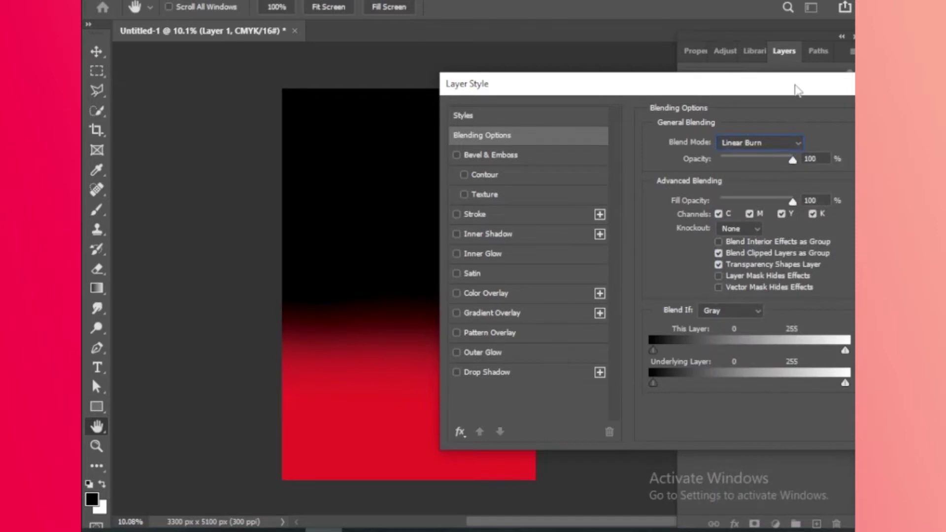
drag(797, 91, 537, 106)
Confirm the Linear Burn blend and lock both Layer 1 and Rectangle 1
key(b)
click(693, 136)
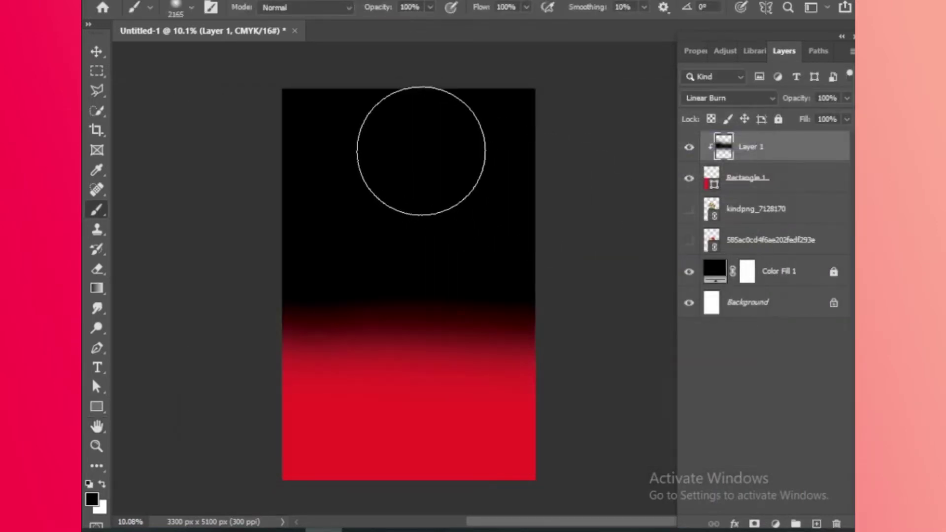
scroll(408, 164, down, 2)
scroll(401, 169, up, 1)
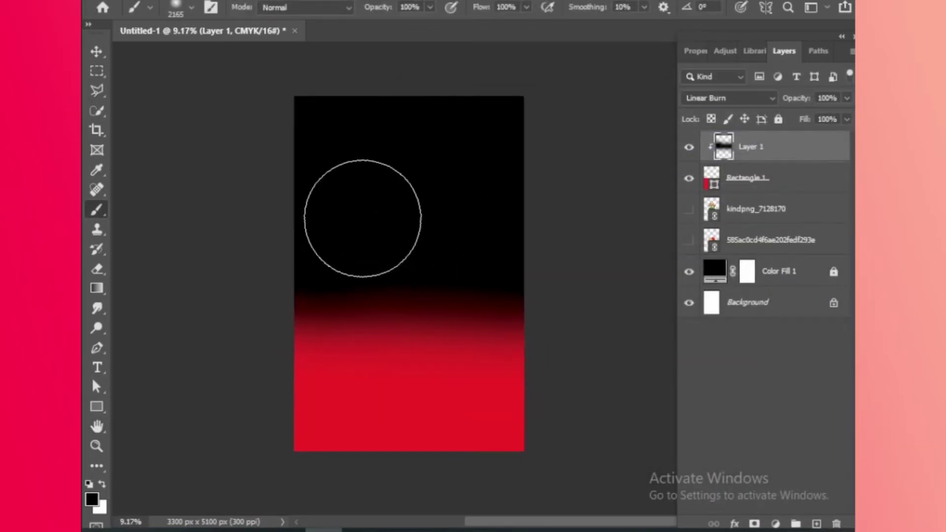
key(v)
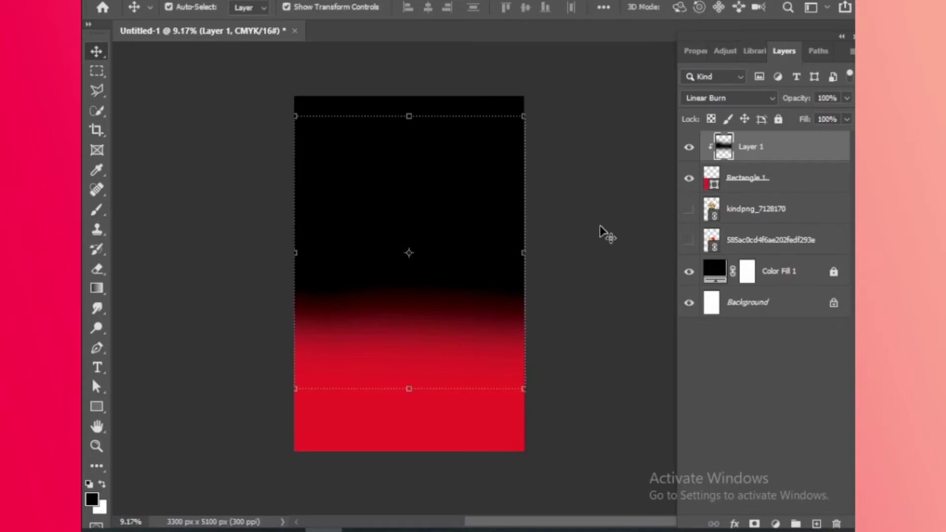
click(777, 120)
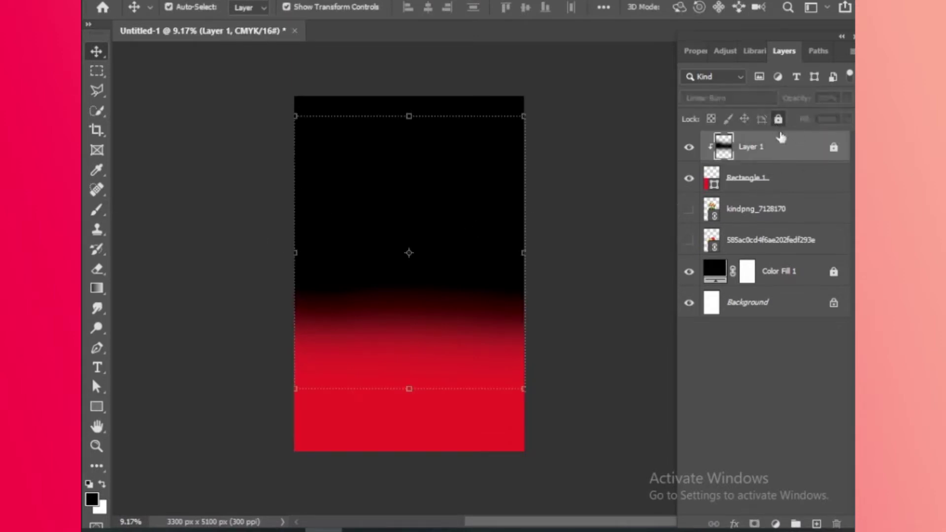
click(808, 187)
click(779, 120)
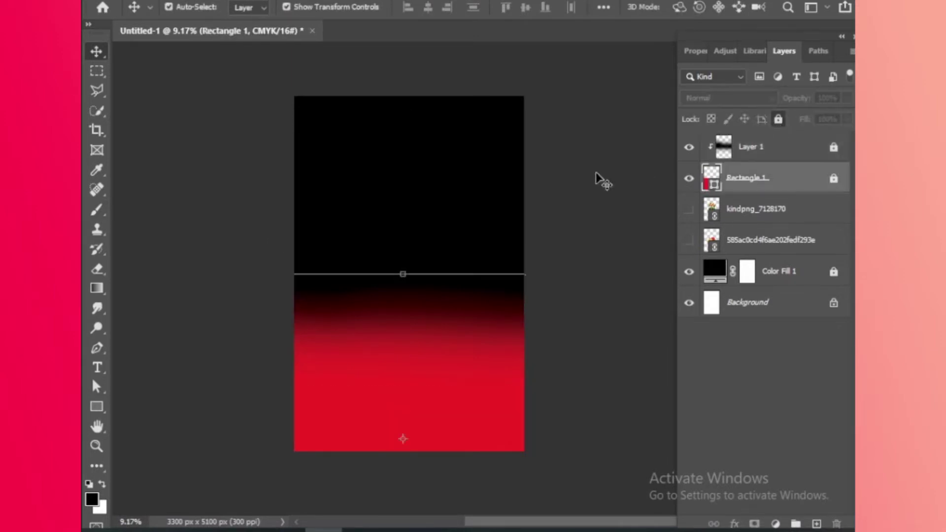
click(539, 186)
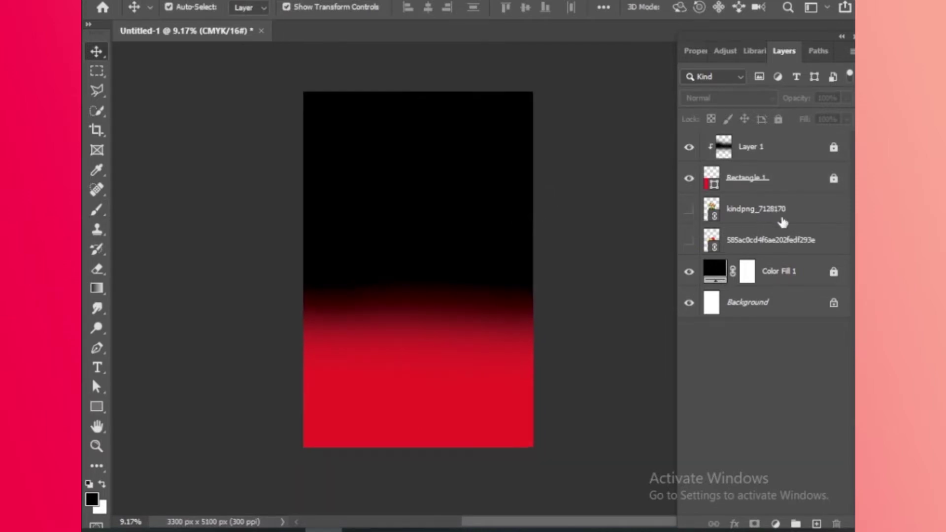
Show the burger, bring it to the top, and keep a hidden Ctrl+J duplicate
click(786, 214)
click(689, 209)
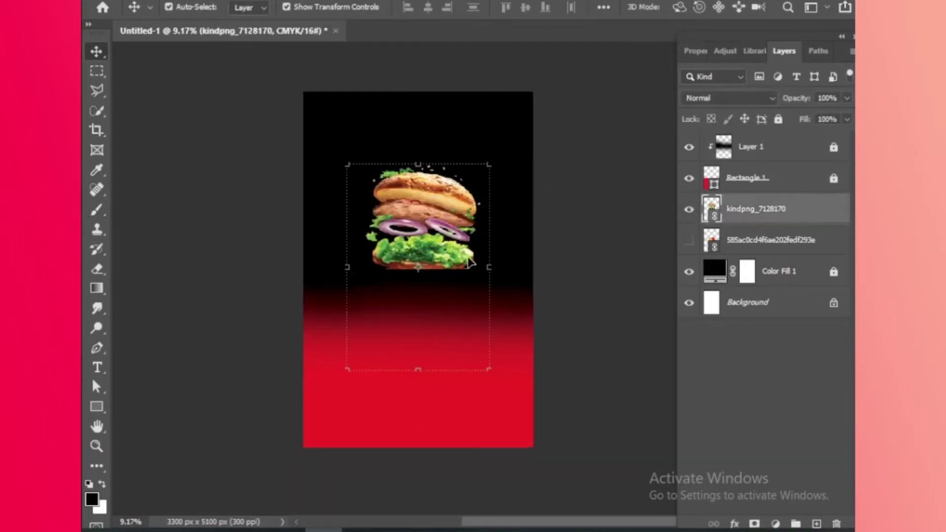
ctrl+click(711, 207)
key(ctrl+shift+bracketright)
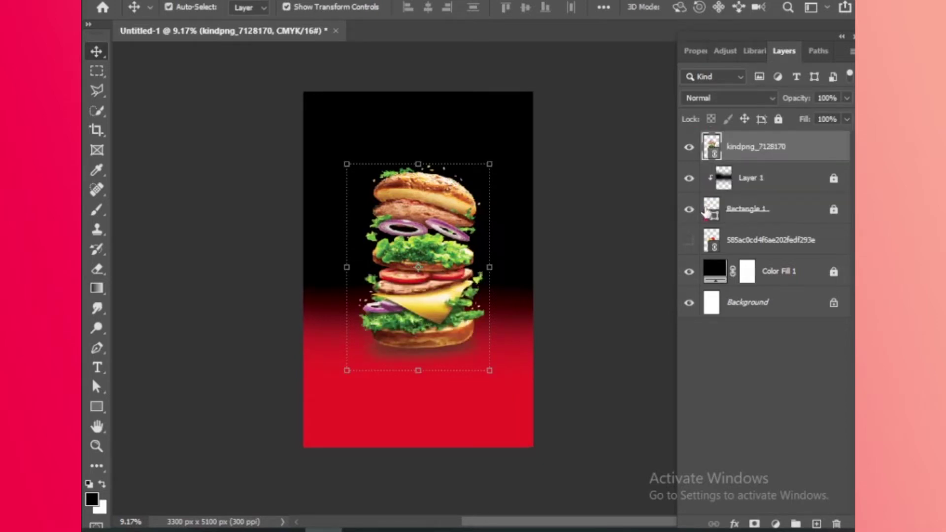
mouse_move(432, 245)
mouse_down()
mouse_move(420, 257)
mouse_move(422, 231)
mouse_up()
scroll(442, 278, up, 1)
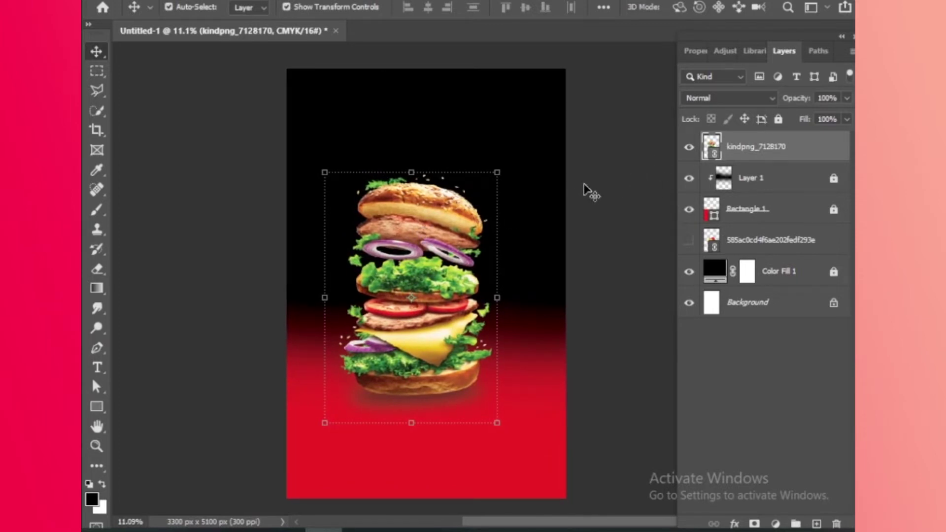
key(ctrl+j)
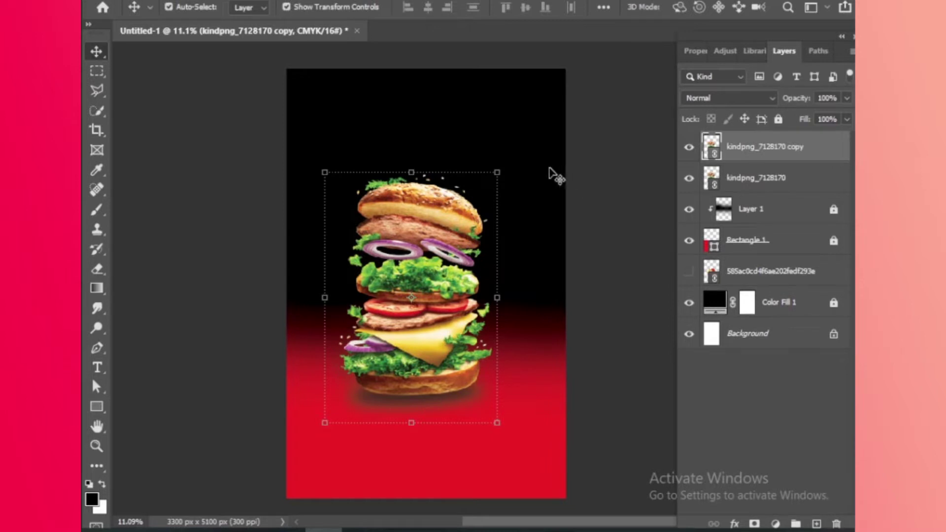
alt+drag(426, 221, 458, 239)
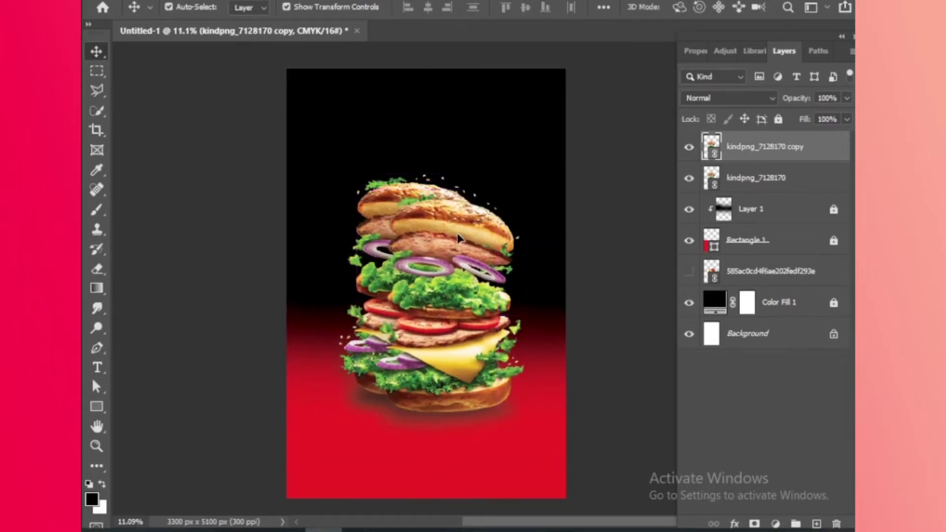
key(ctrl+z)
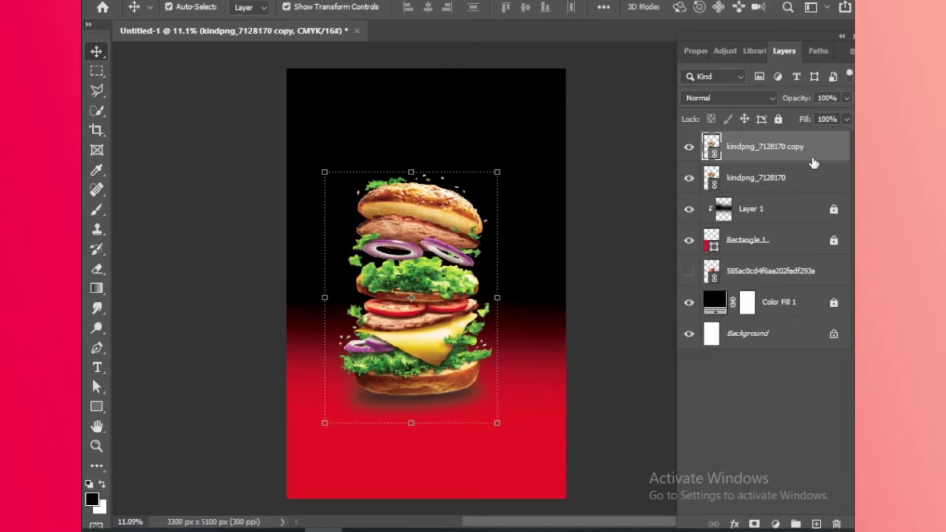
click(688, 147)
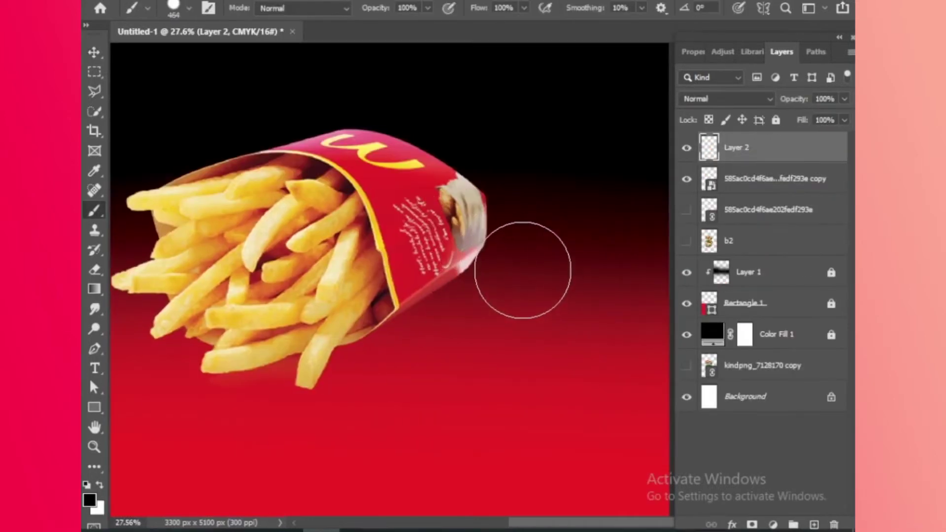
Clip Layer 2 to the fries and brush a soft 0% hardness black shadow along the carton bottom
click(522, 270)
key(ctrl+z)
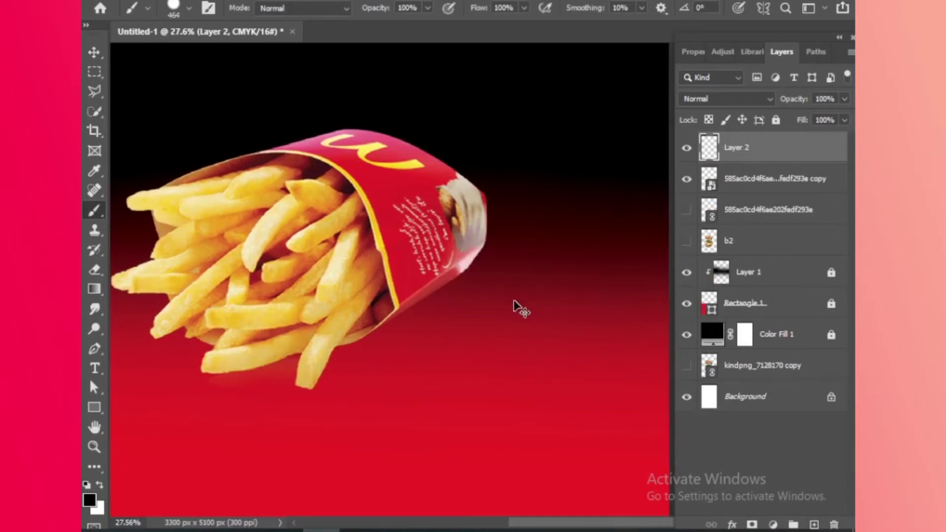
alt+click(721, 160)
right_click(463, 229)
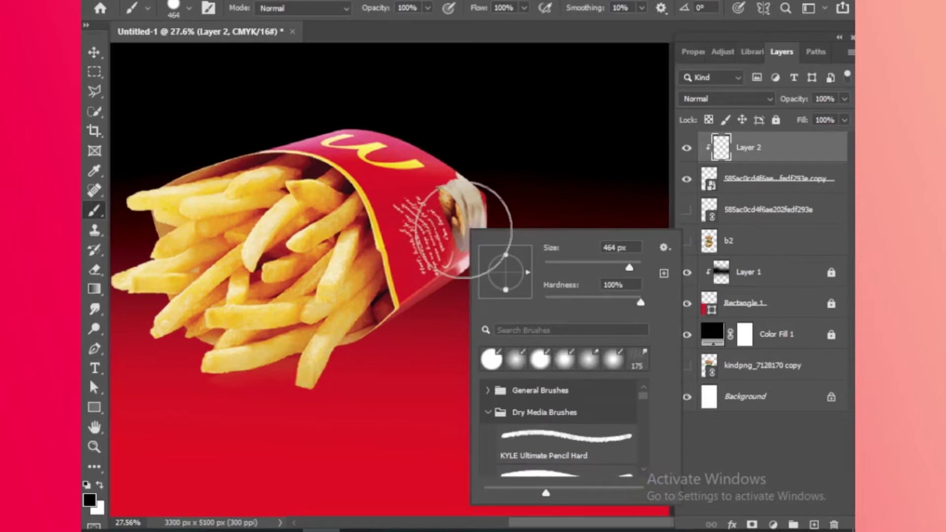
drag(552, 299, 528, 297)
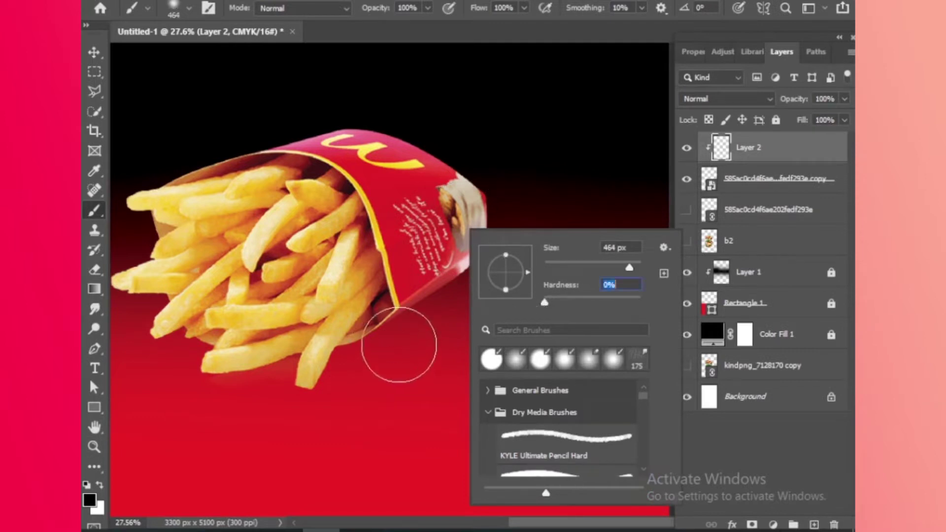
click(413, 322)
mouse_move(424, 320)
mouse_down()
mouse_move(494, 279)
mouse_move(471, 315)
mouse_move(336, 381)
mouse_move(216, 401)
mouse_move(253, 401)
mouse_move(468, 295)
mouse_move(471, 312)
mouse_up()
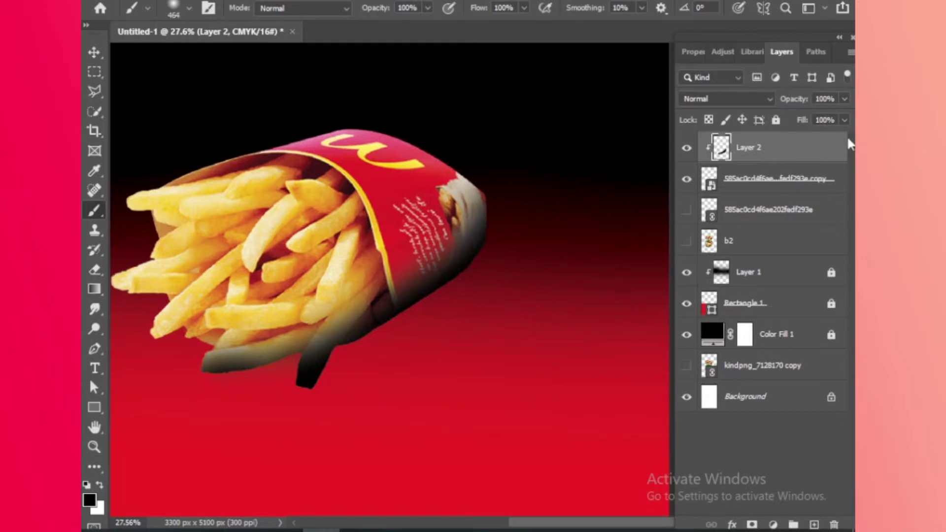
Set Layer 2's blend mode to Vivid Light in Layer Style and confirm
double_click(822, 147)
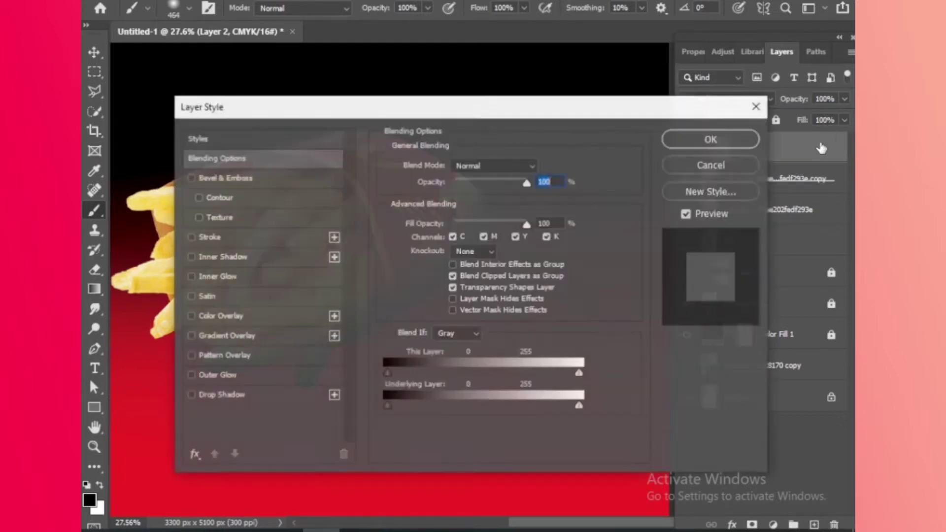
drag(586, 104, 806, 104)
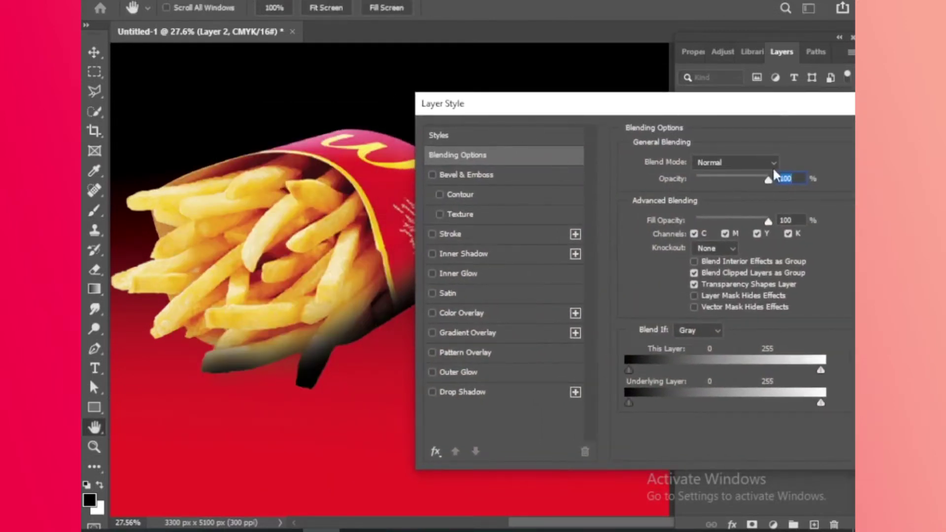
click(760, 162)
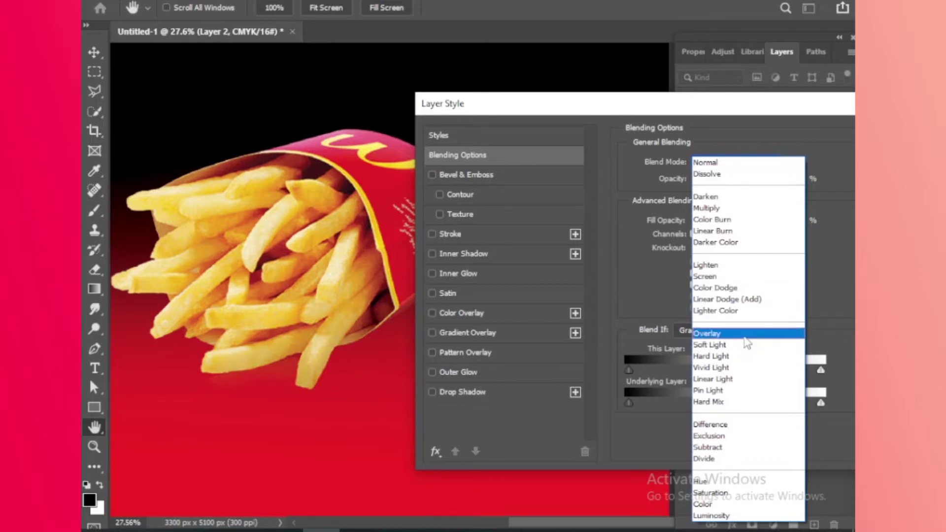
click(734, 368)
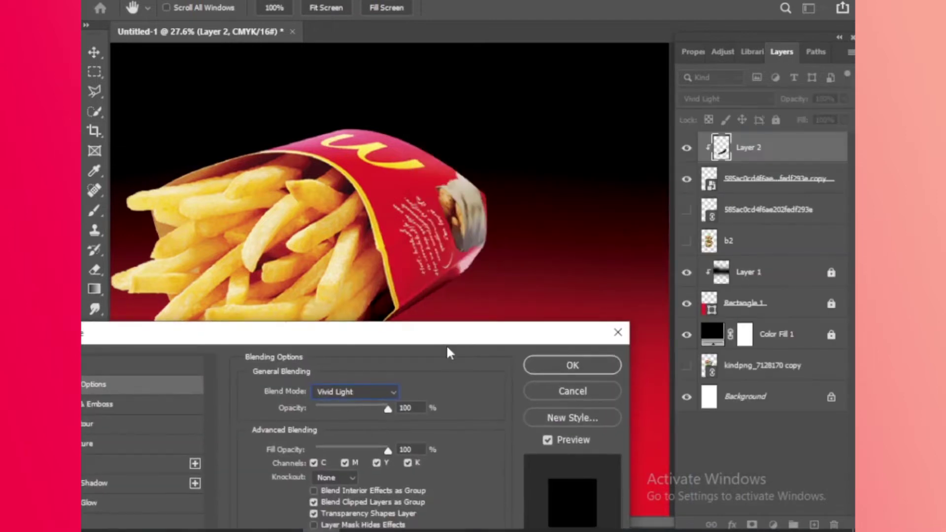
drag(569, 326, 606, 269)
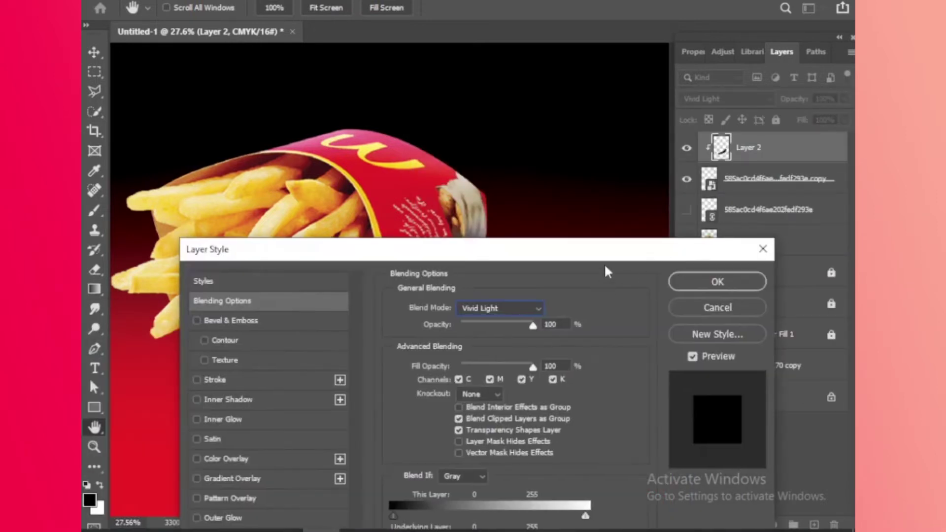
click(696, 287)
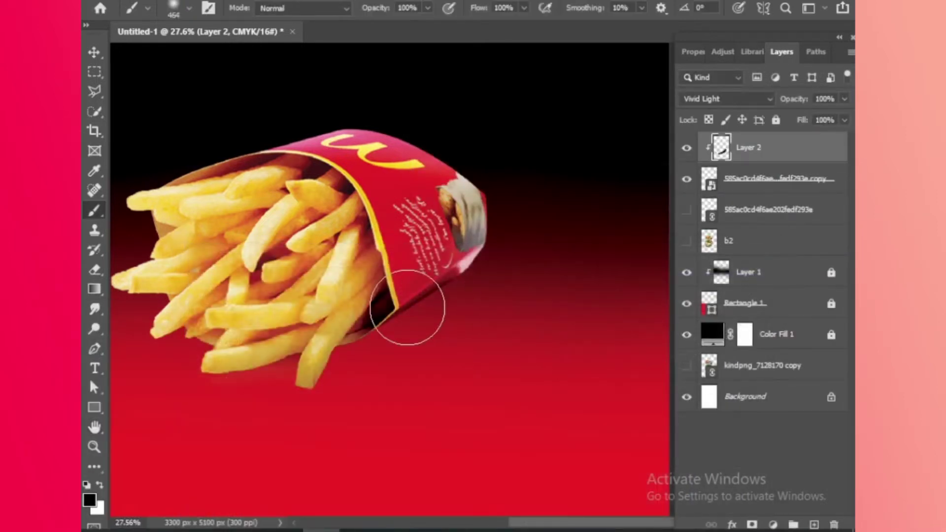
Group Layer 2 with the fries copy and move the group right and down
alt+scroll(407, 308, down, 3)
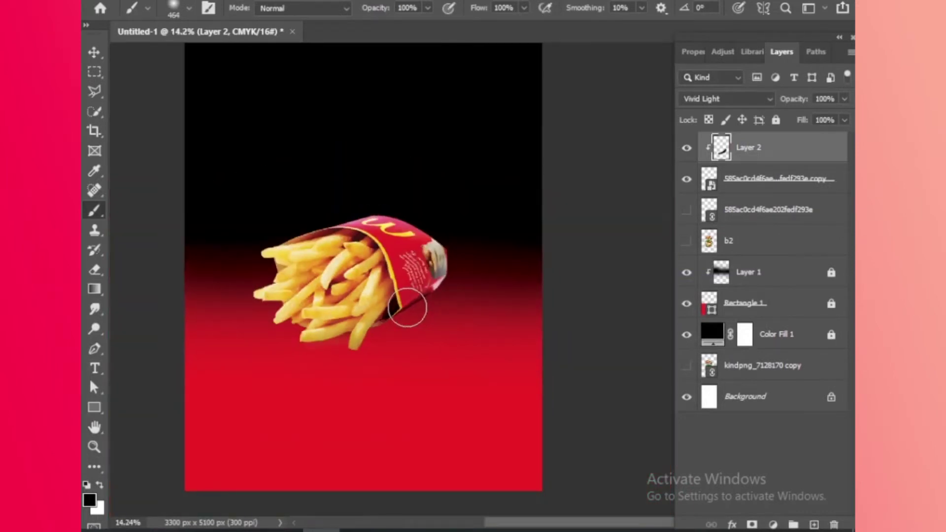
key(v)
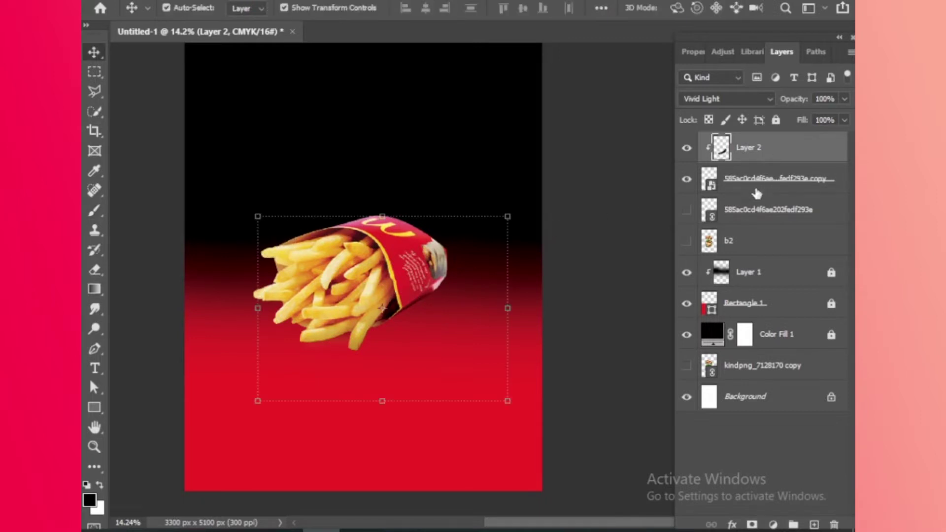
click(578, 140)
alt+scroll(274, 232, down, 1)
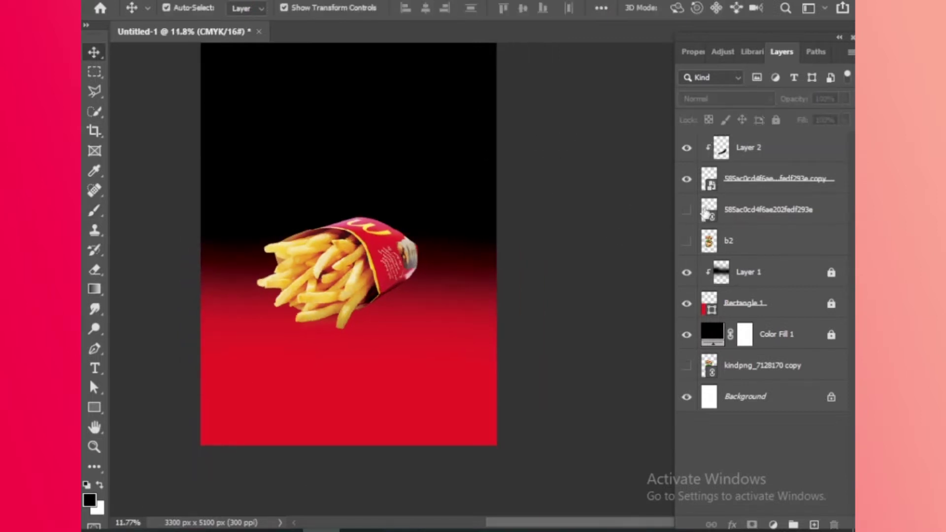
click(784, 151)
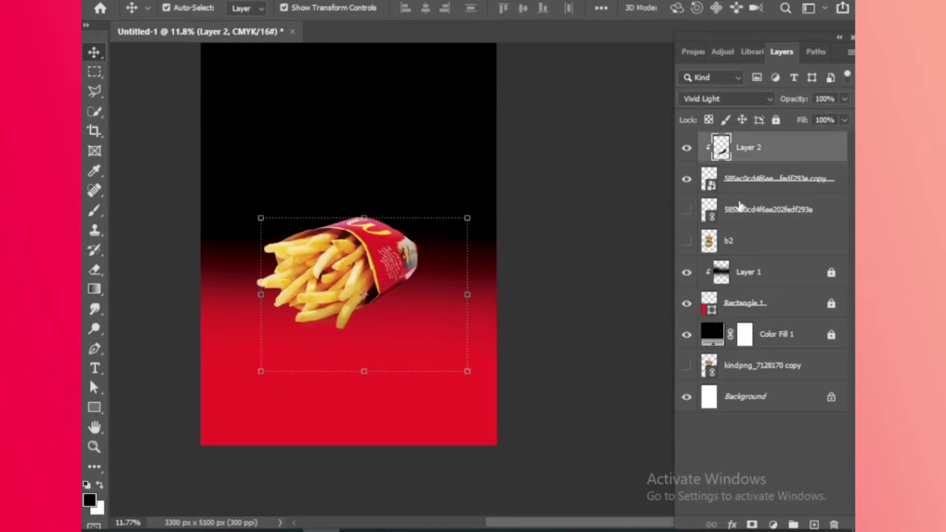
double_click(818, 187)
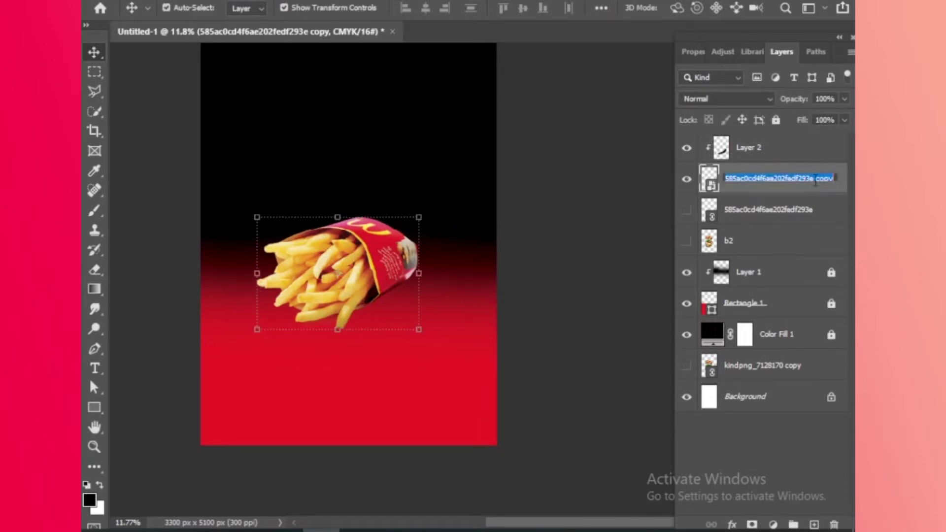
click(813, 148)
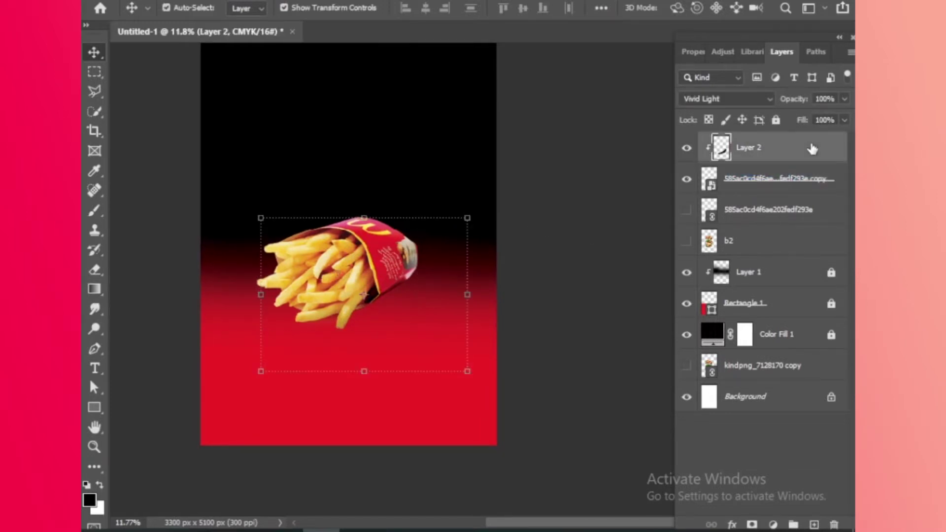
key(ctrl)
ctrl+click(838, 187)
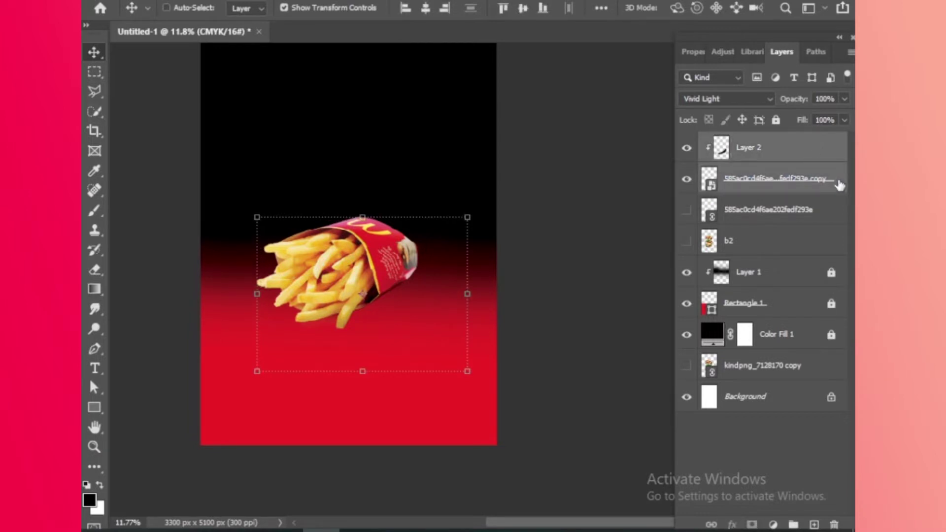
key(ctrl+g)
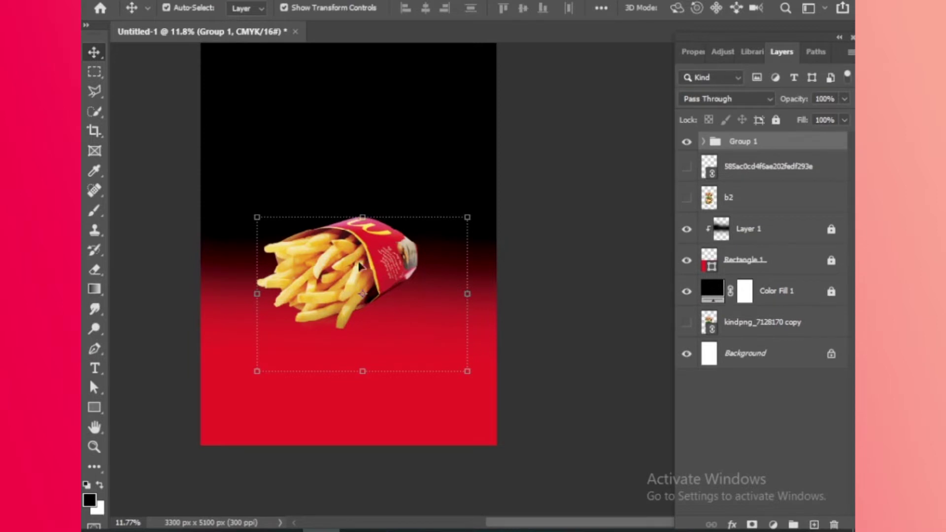
drag(353, 257, 403, 280)
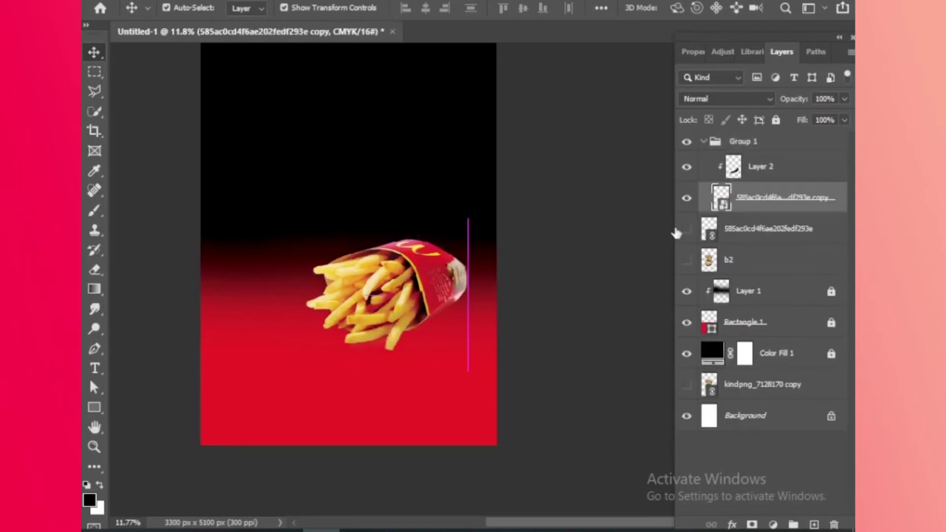
Show the b2 burger and delete the unused original 585ac fries layer
click(686, 260)
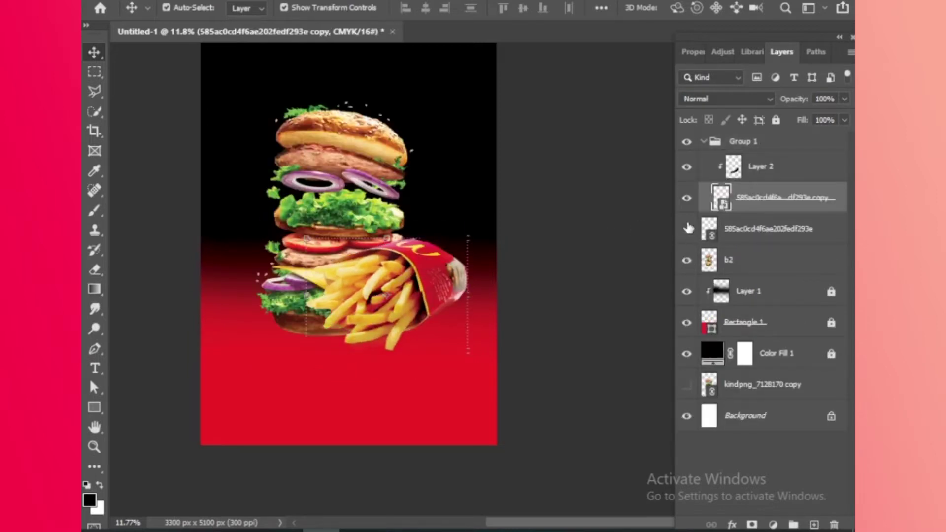
click(686, 228)
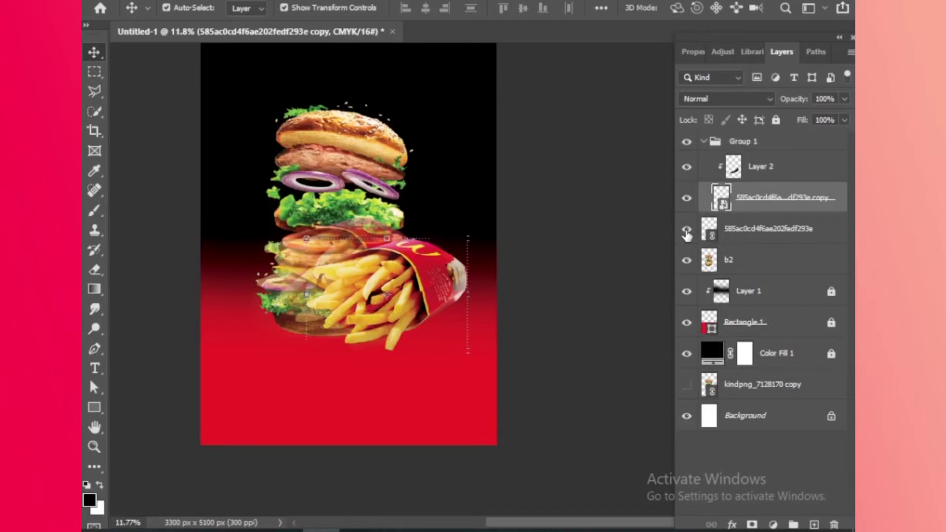
click(837, 235)
key(Delete)
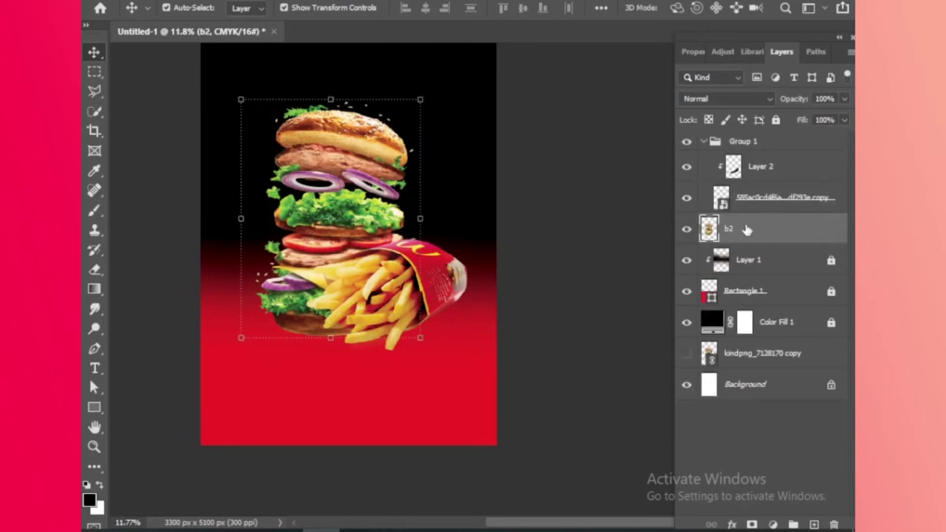
drag(372, 161, 371, 159)
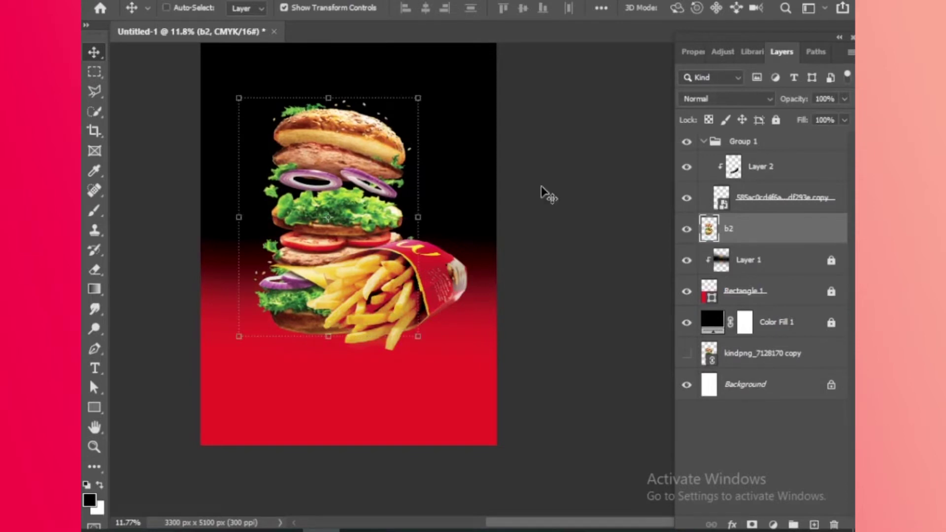
Bring the b2 burger to the top of the stack, over the fries, and nudge it slightly left
key(ctrl+shift+bracketleft)
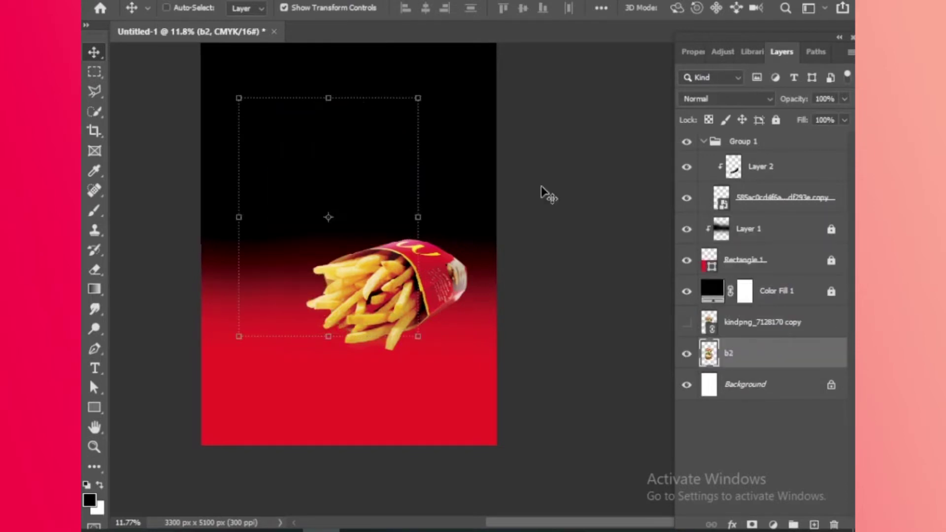
key(ctrl+shift+bracketright)
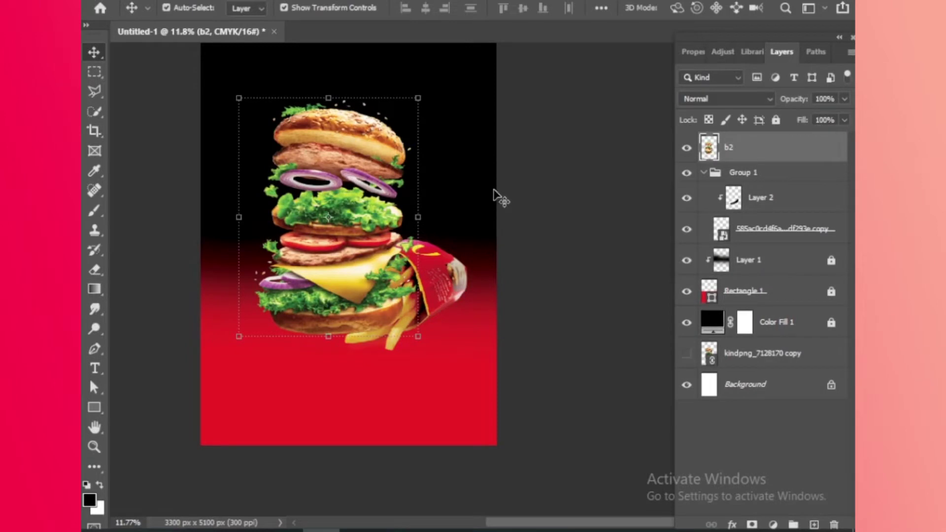
scroll(494, 192, down, 3)
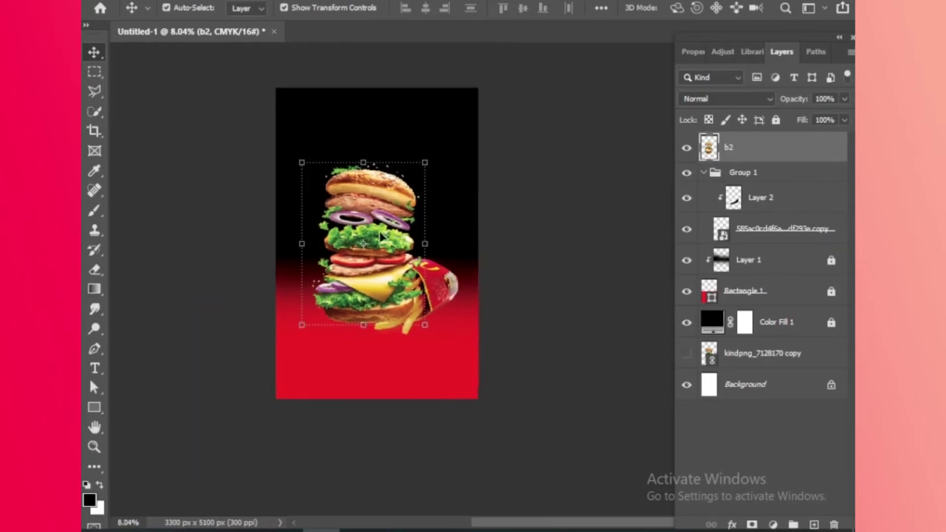
drag(380, 236, 376, 235)
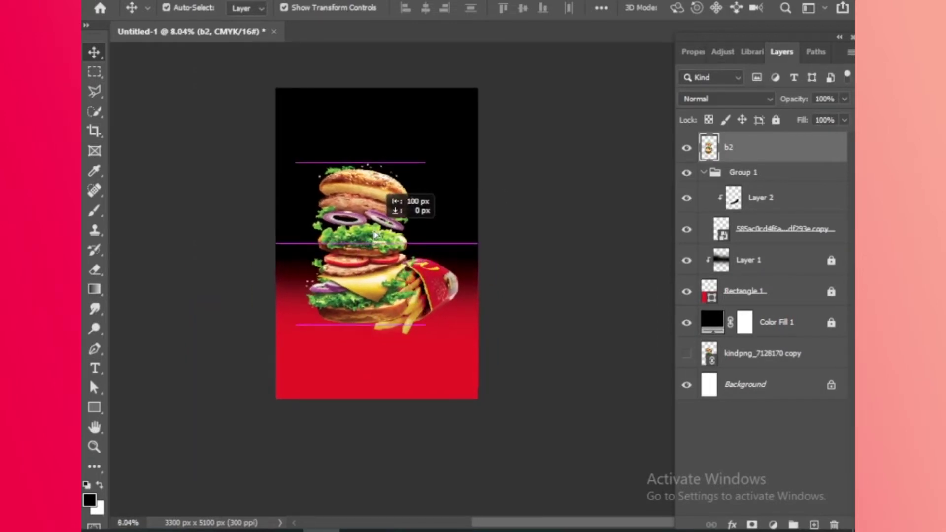
drag(375, 235, 378, 235)
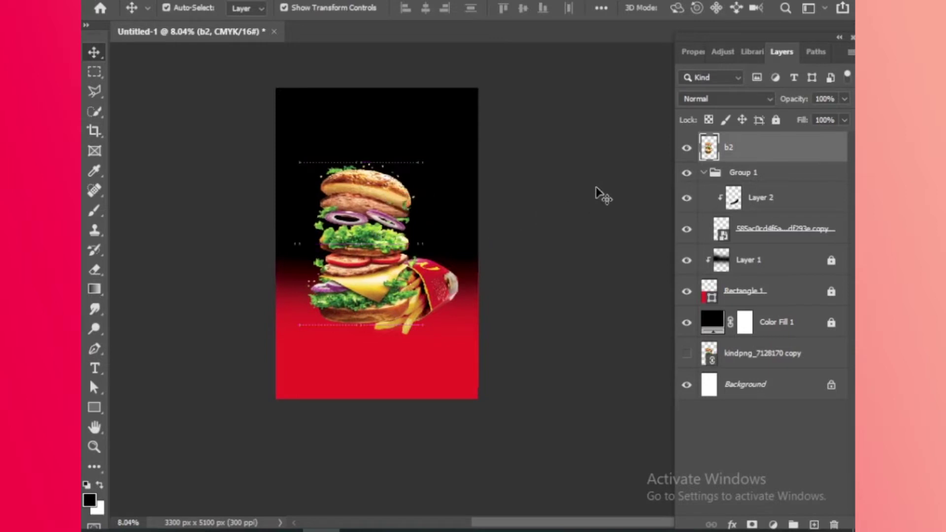
Move the fries lower on the poster, beside the burger's base
click(778, 177)
click(704, 172)
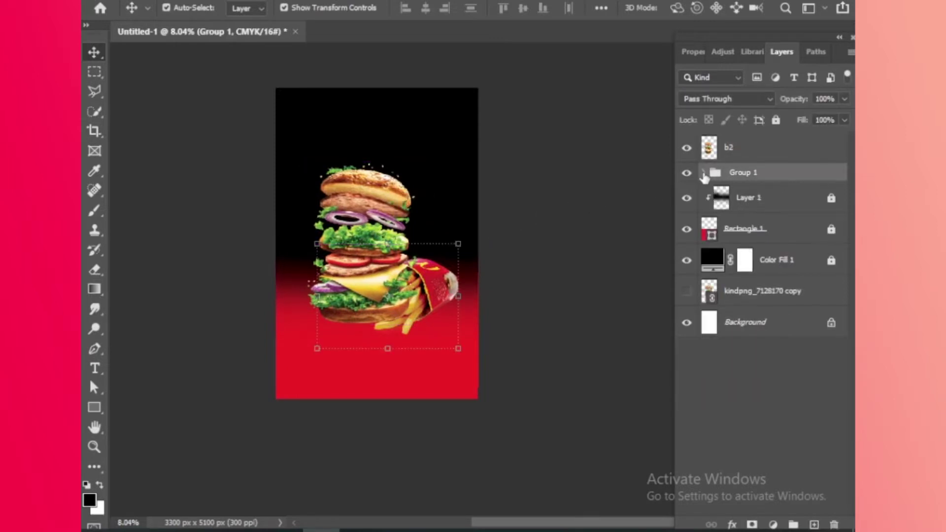
click(703, 172)
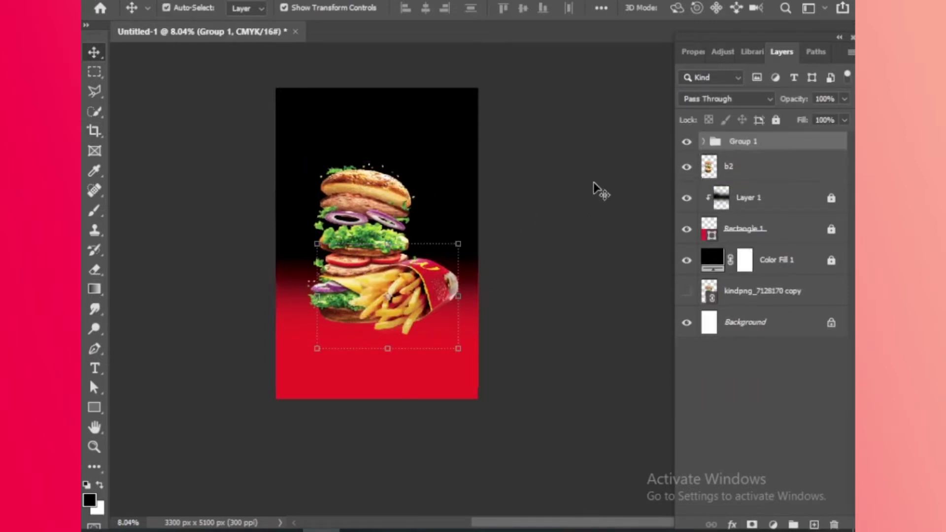
drag(401, 284, 414, 308)
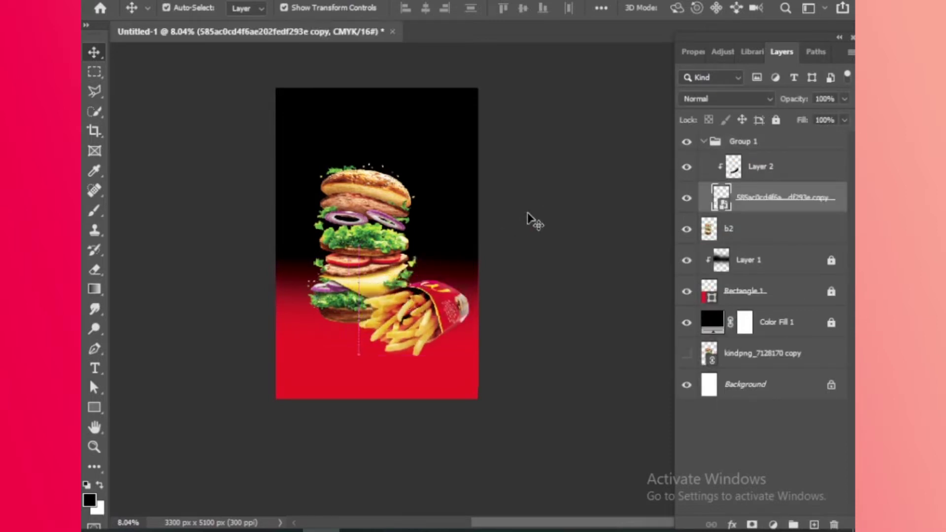
Lock the collapsed fries group against edits, then reselect the b2 burger
click(458, 254)
click(382, 235)
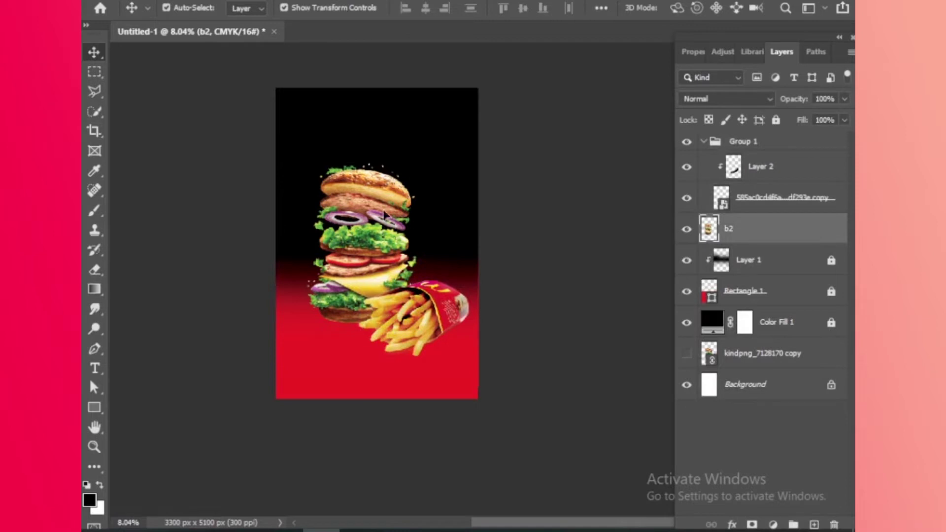
click(794, 145)
click(703, 142)
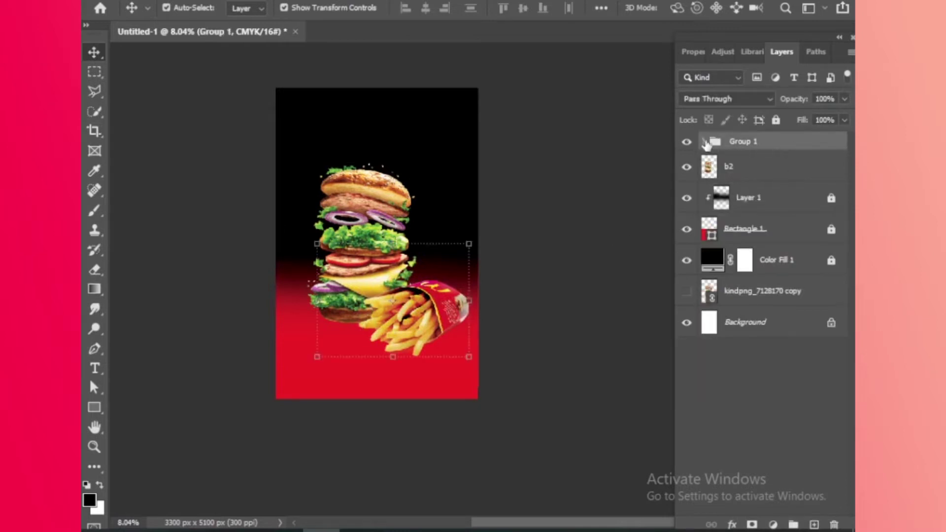
click(775, 120)
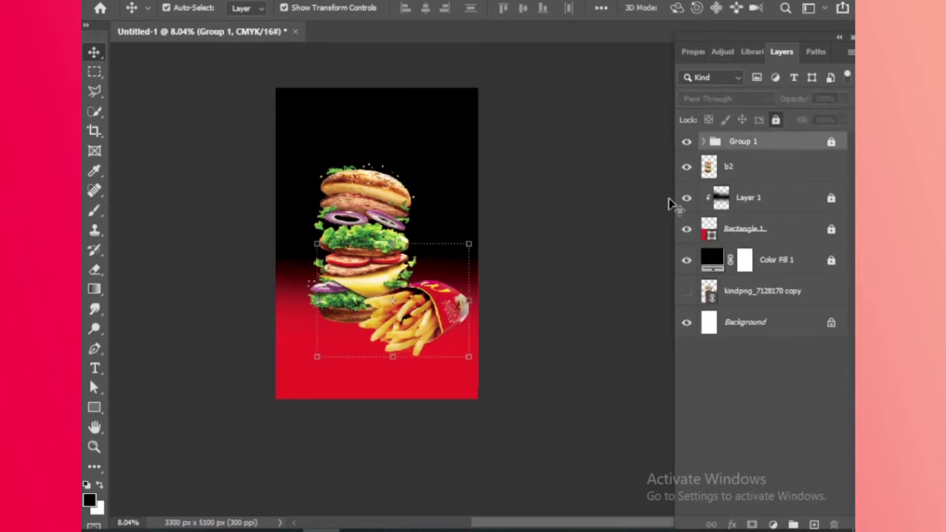
click(800, 170)
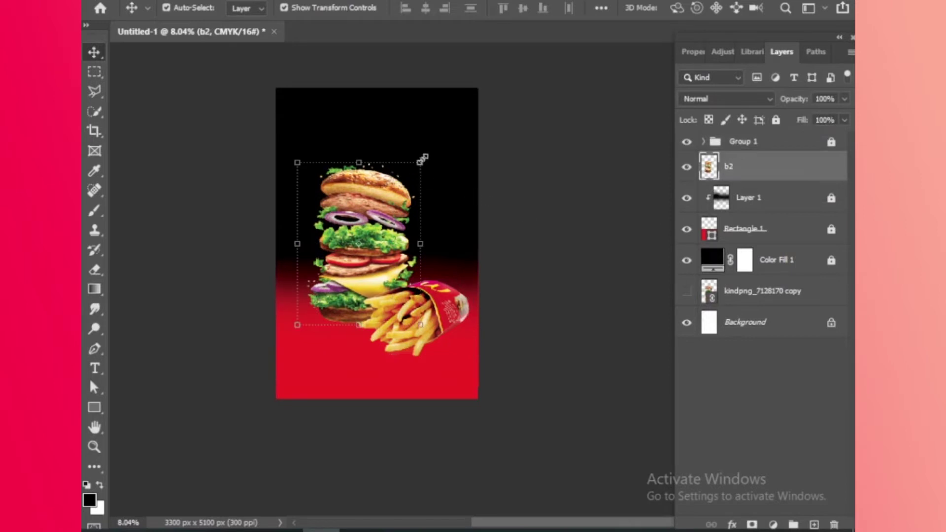
Scale the b2 burger to about 113% and shift it slightly left and down
drag(424, 158, 439, 137)
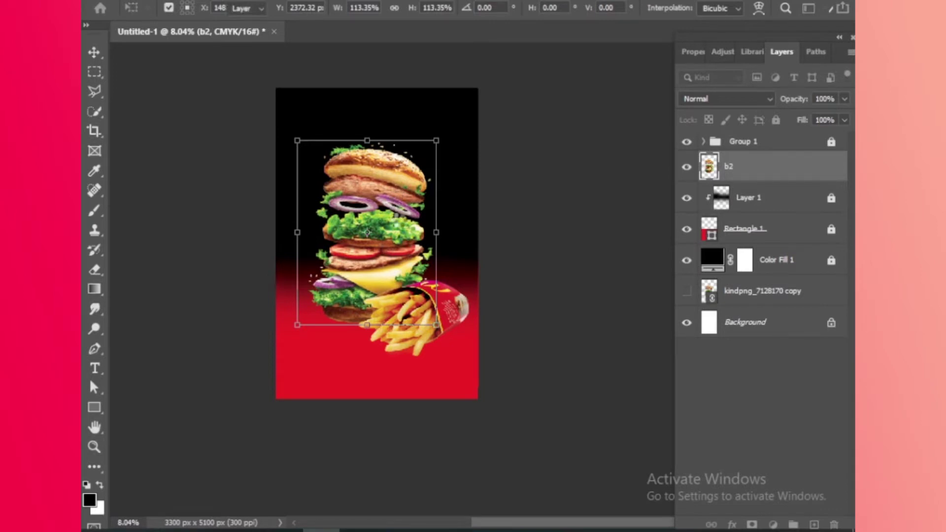
key(Return)
scroll(356, 224, up, 1)
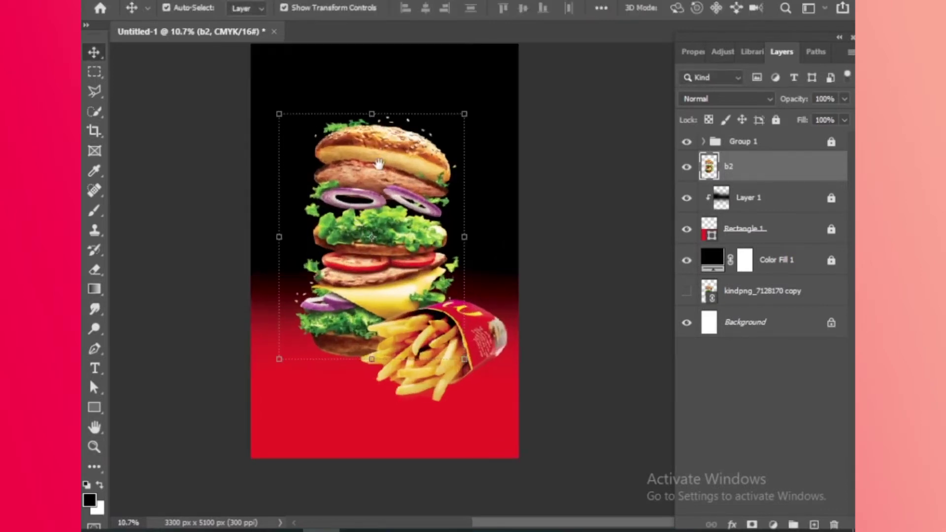
drag(390, 197, 379, 201)
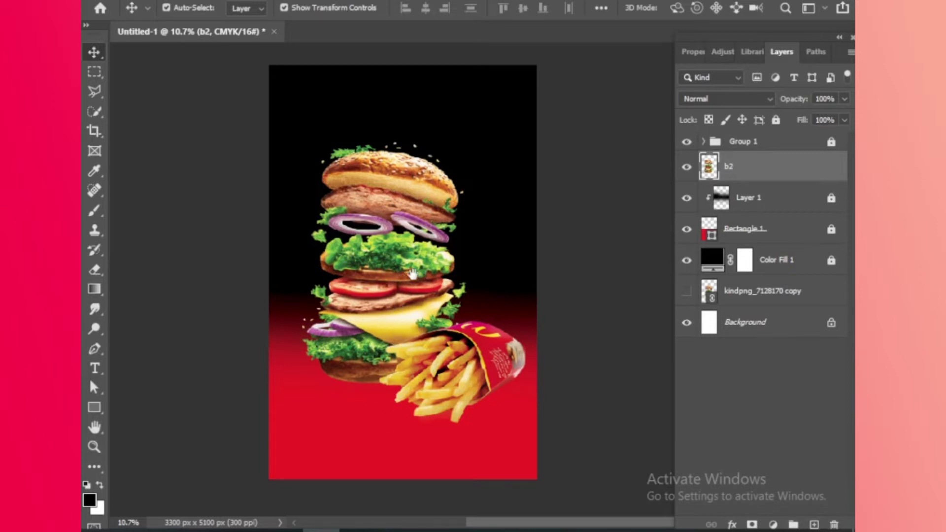
click(584, 229)
scroll(480, 315, down, 1)
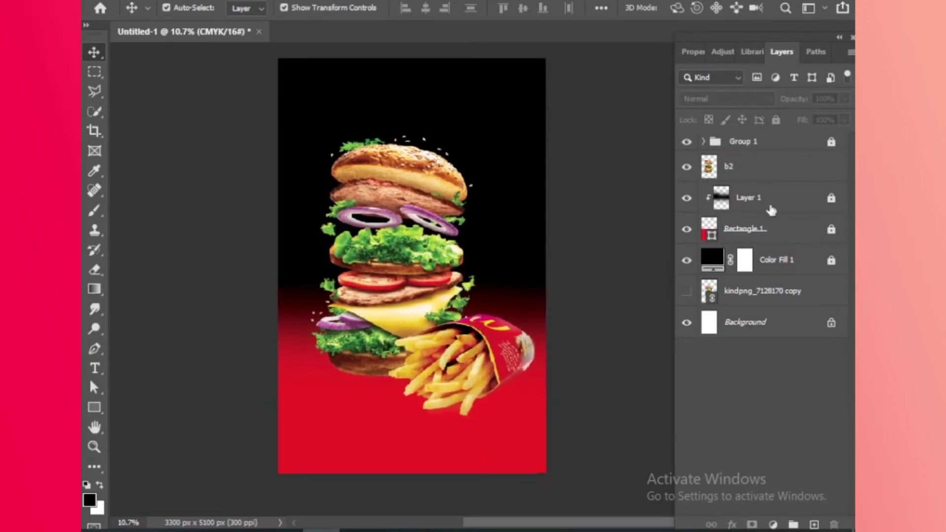
click(771, 143)
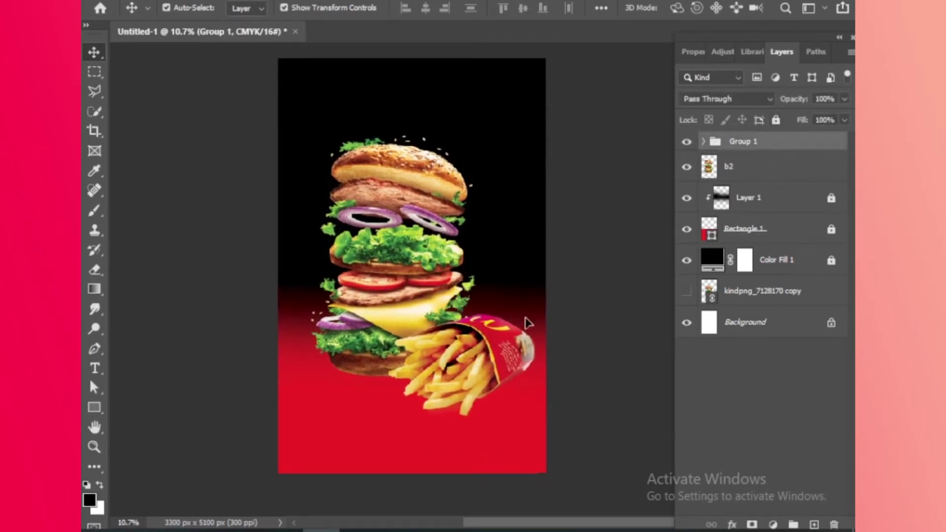
Set Auto-Select to Group and enlarge the fries group to about 103%
key(ctrl+v)
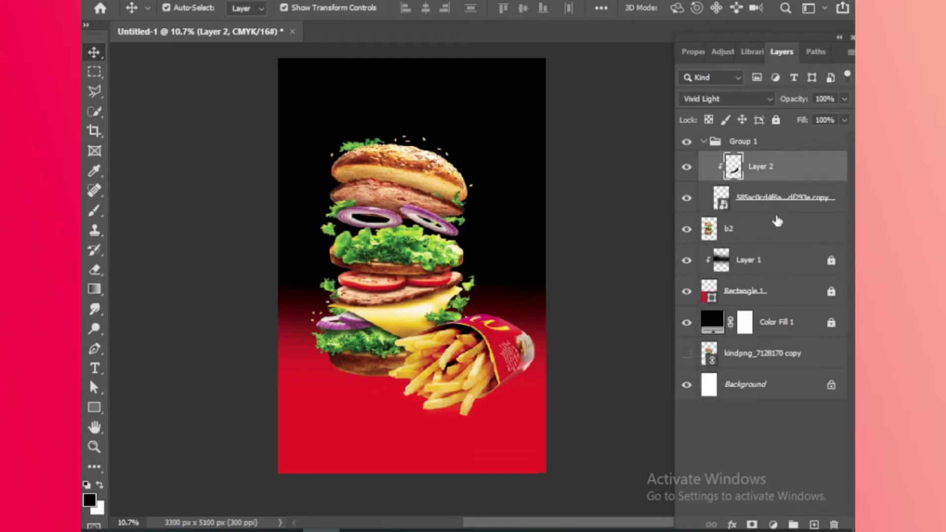
click(776, 210)
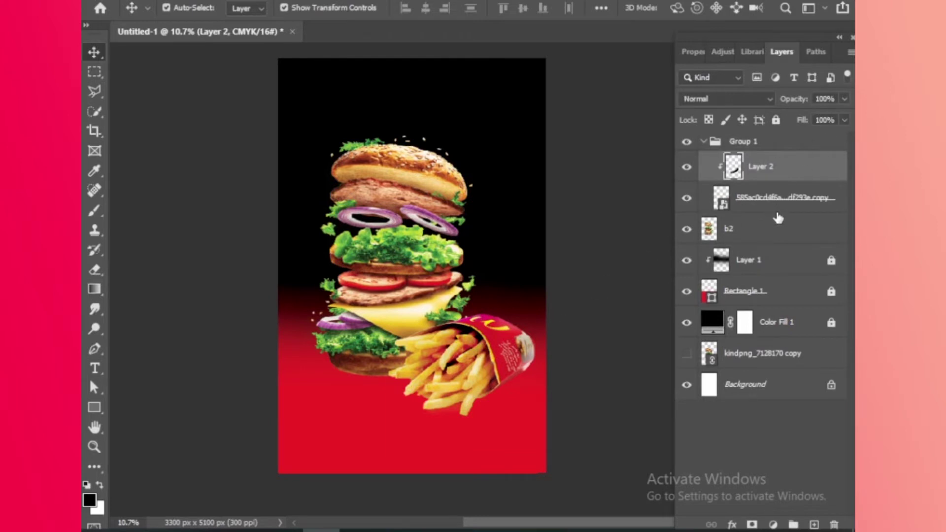
click(743, 142)
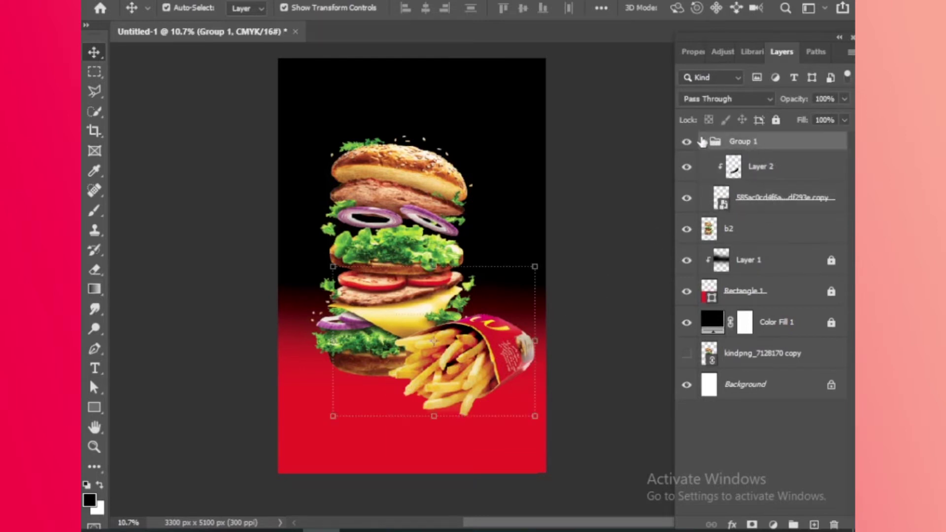
click(260, 10)
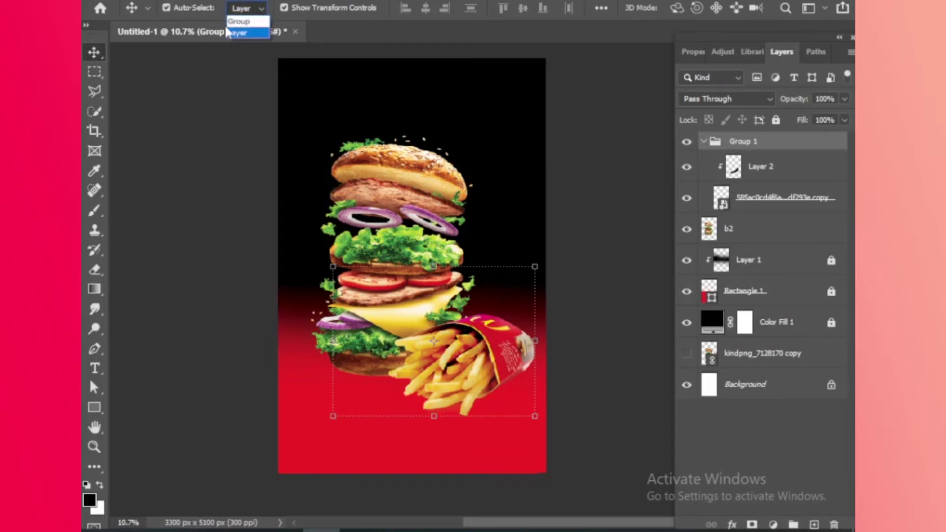
click(239, 21)
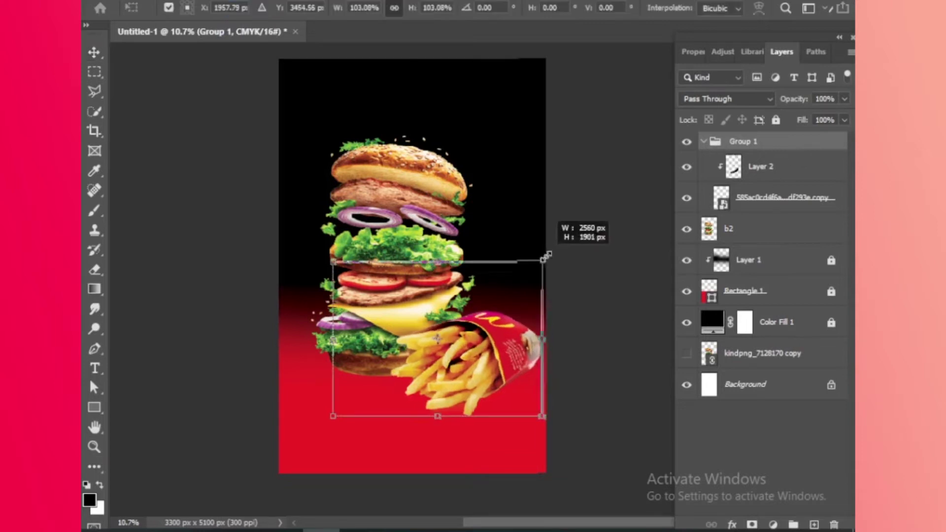
drag(537, 261, 570, 238)
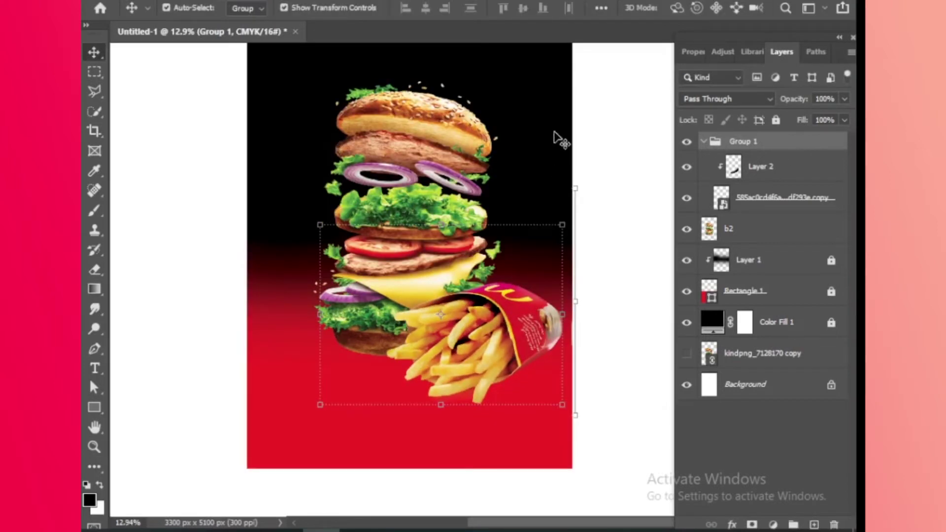
click(557, 228)
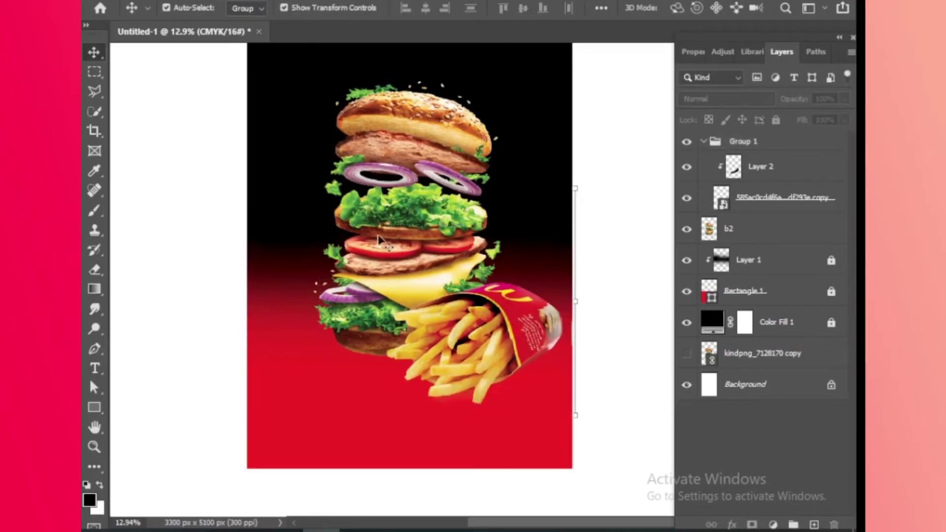
Nudge the b2 burger upward with two Shift+Up presses
click(765, 240)
key(shift+Up)
key(shift+Up)
key(shift+Up)
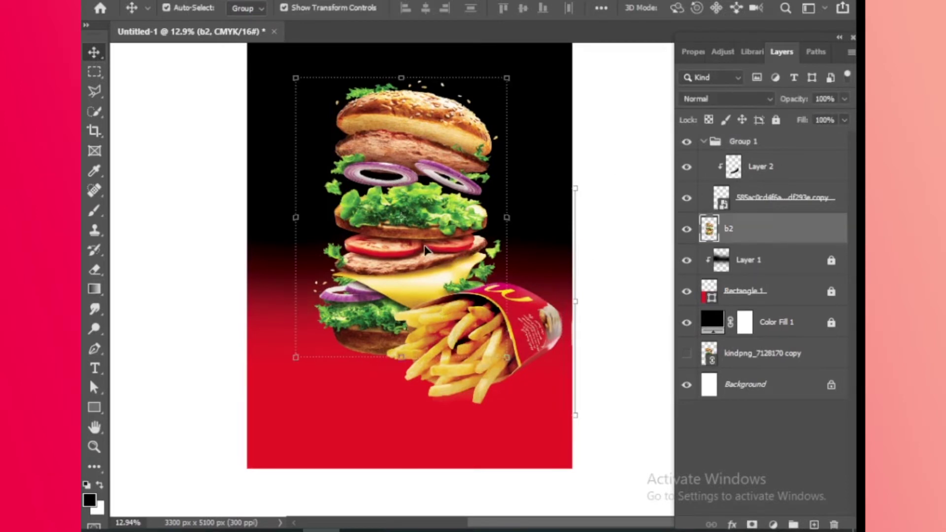
key(shift+Up)
key(shift+Up)
key(shift+Up)
key(shift+Up)
key(shift+Up)
key(shift+Up)
key(shift+Up)
key(shift+Up)
key(shift+Up)
click(622, 197)
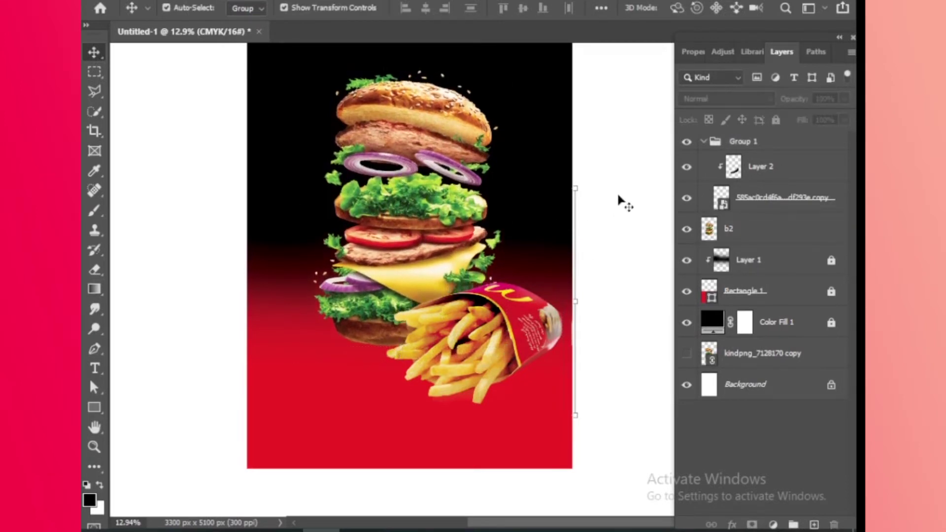
click(788, 243)
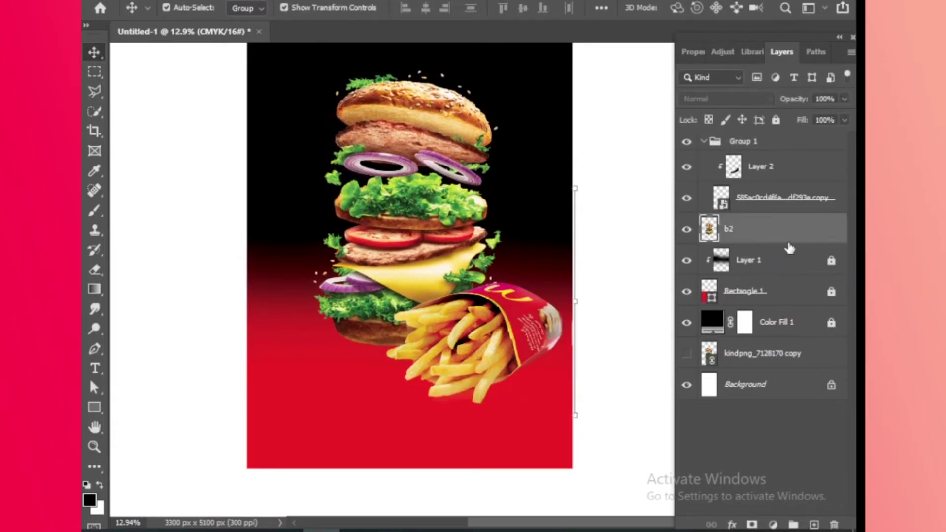
click(786, 268)
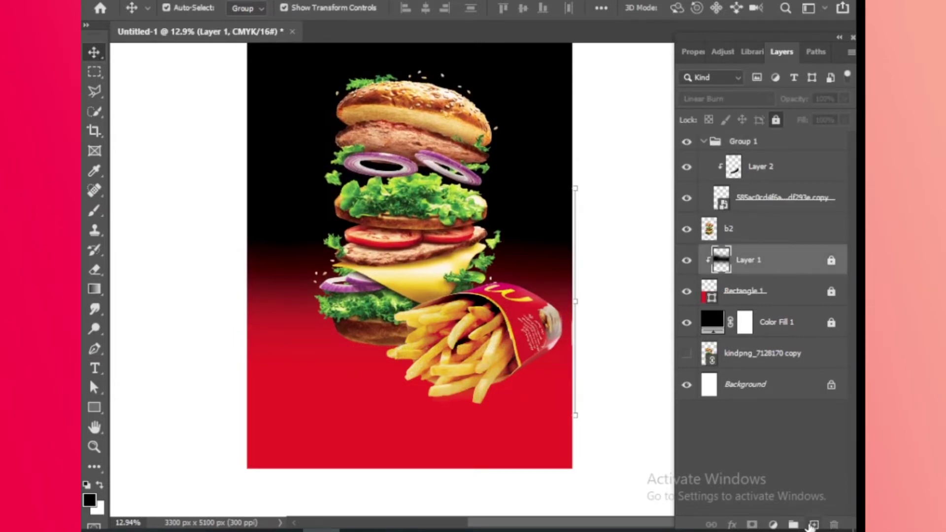
On a new layer above Layer 1, paint a soft black shadow with a 2000 px brush
click(813, 525)
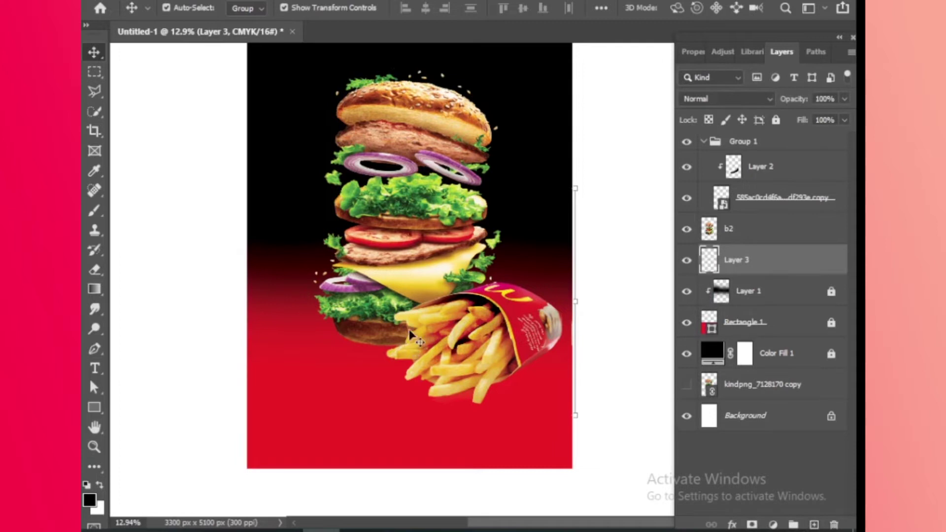
key(b)
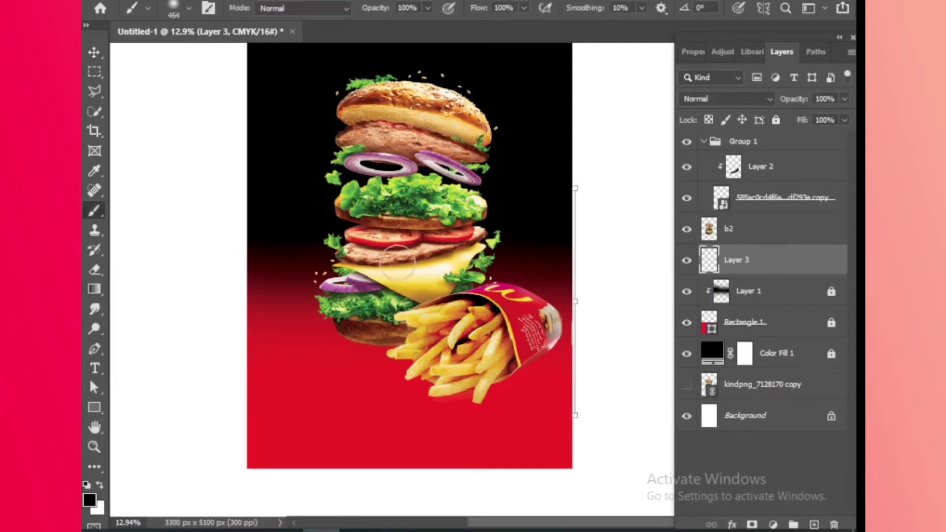
right_click(397, 262)
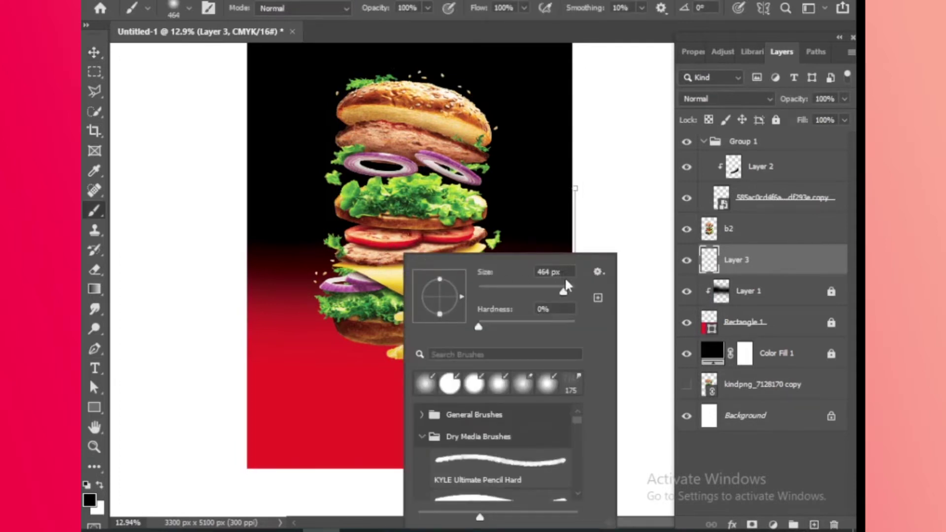
drag(563, 274, 508, 274)
text(2000)
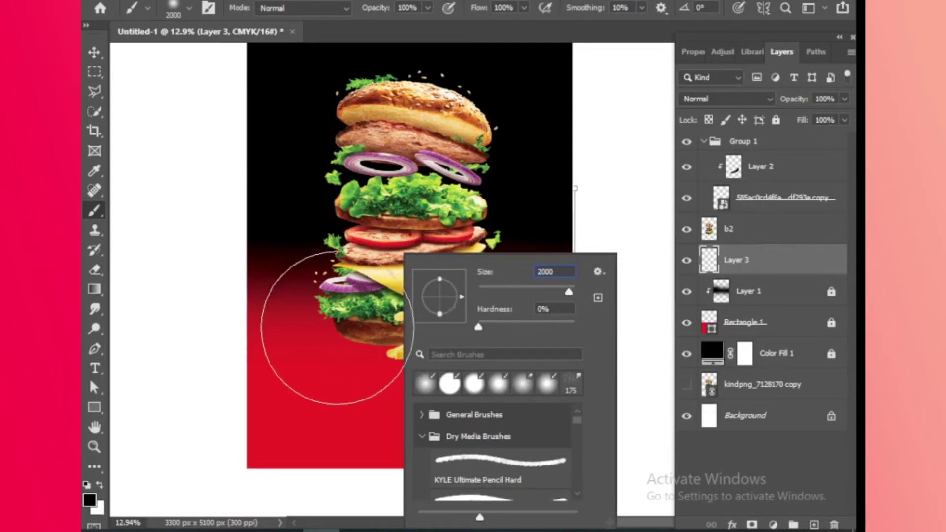
key(Return)
drag(361, 326, 359, 369)
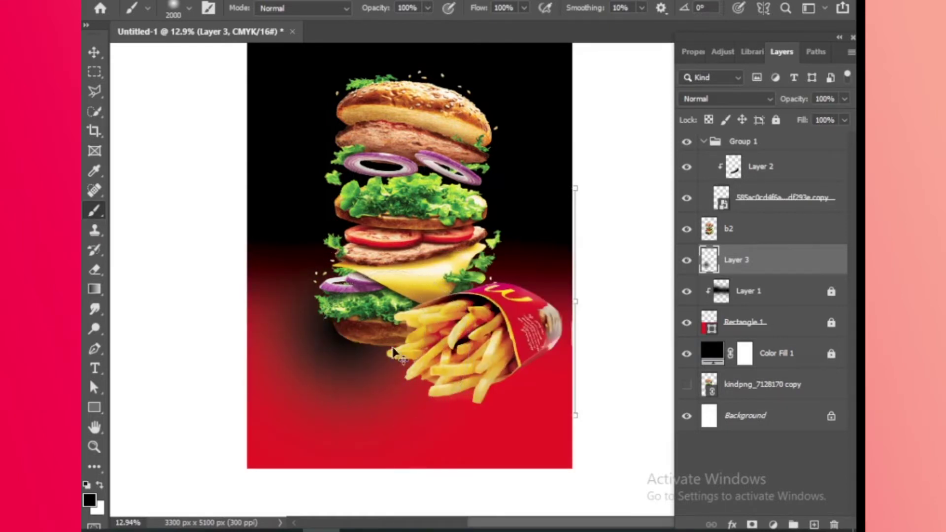
key(ctrl+z)
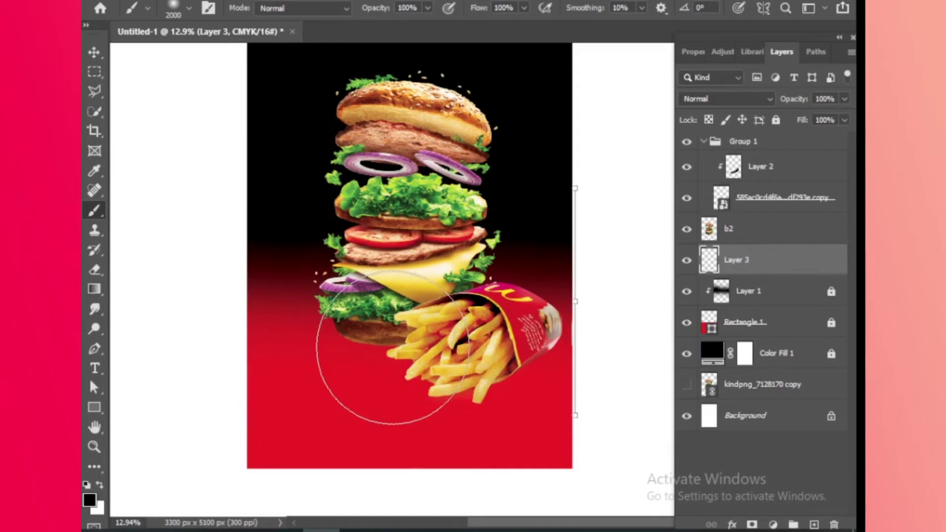
click(392, 347)
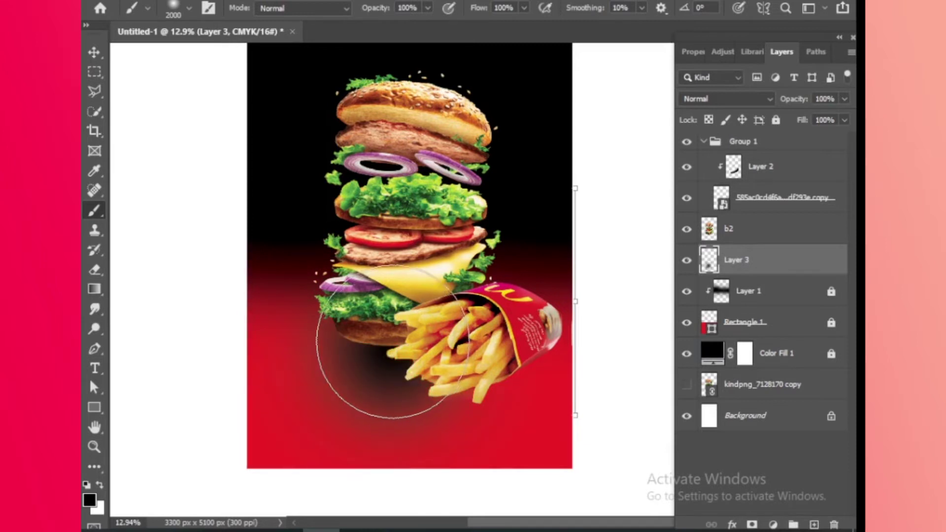
Squash the shadow into a flat ellipse and move it up under the burger and fries
click(98, 51)
drag(404, 186, 372, 367)
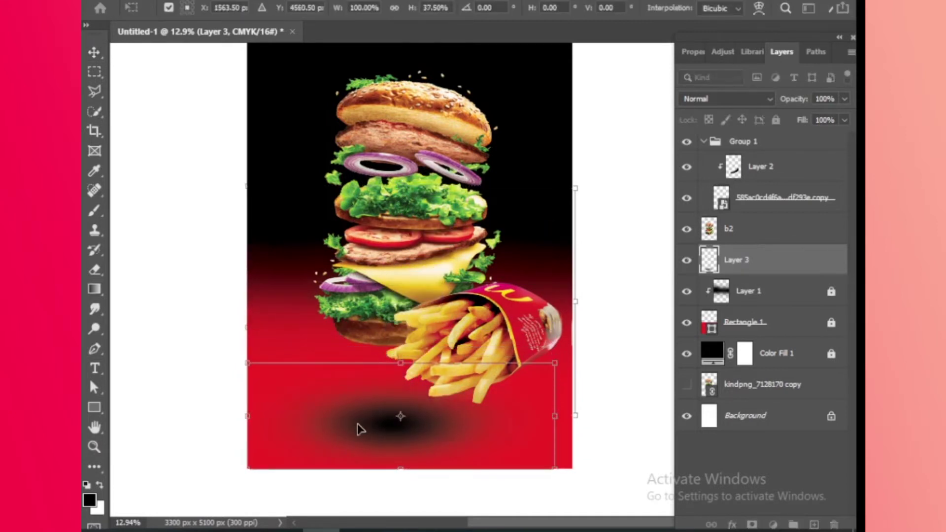
drag(359, 422, 361, 376)
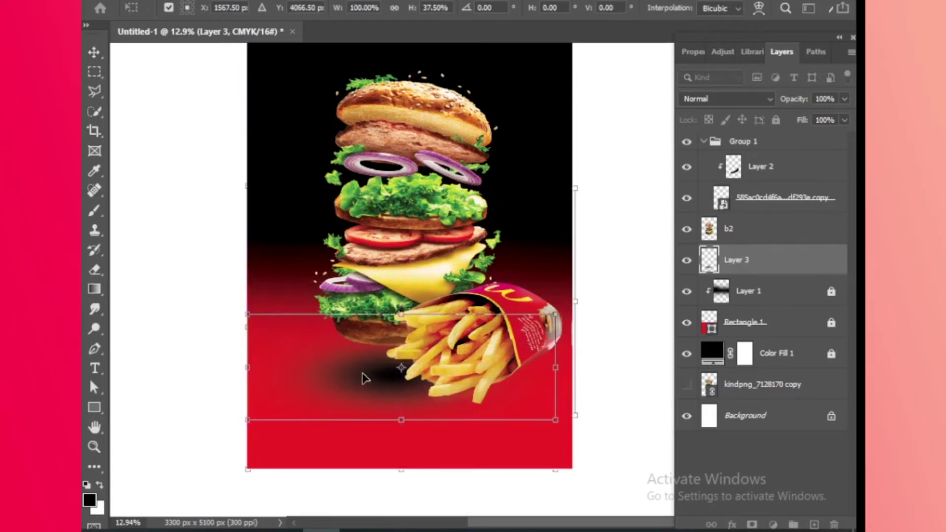
key(Return)
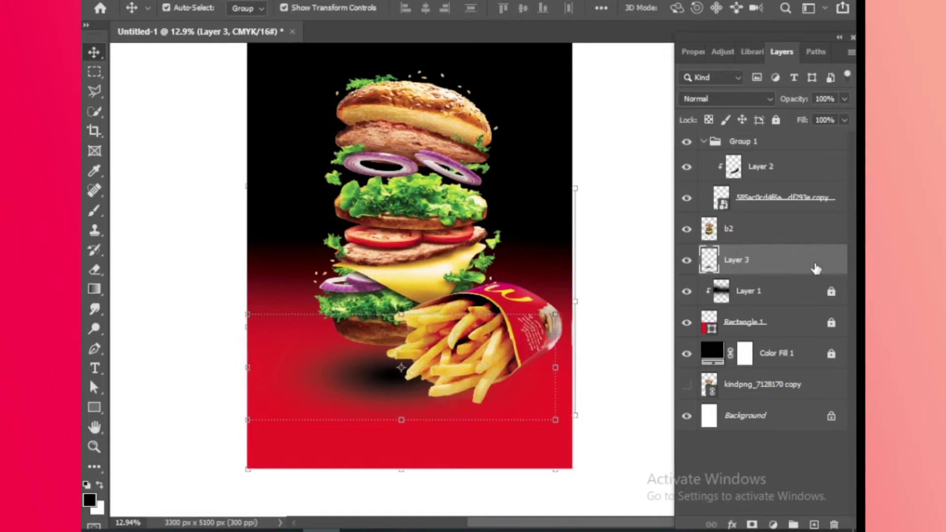
Set the Layer 3 shadow's blend mode to Multiply
double_click(815, 268)
drag(573, 161, 750, 80)
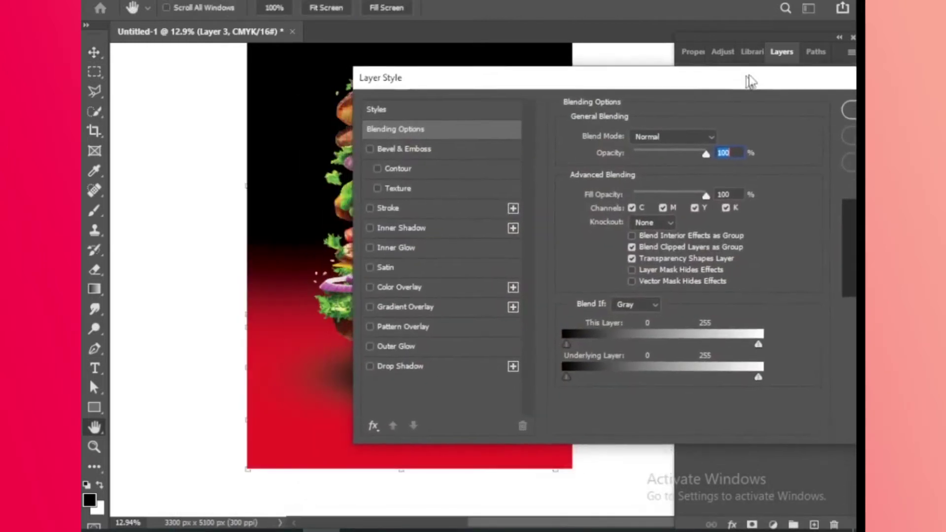
drag(646, 69, 774, 70)
click(786, 139)
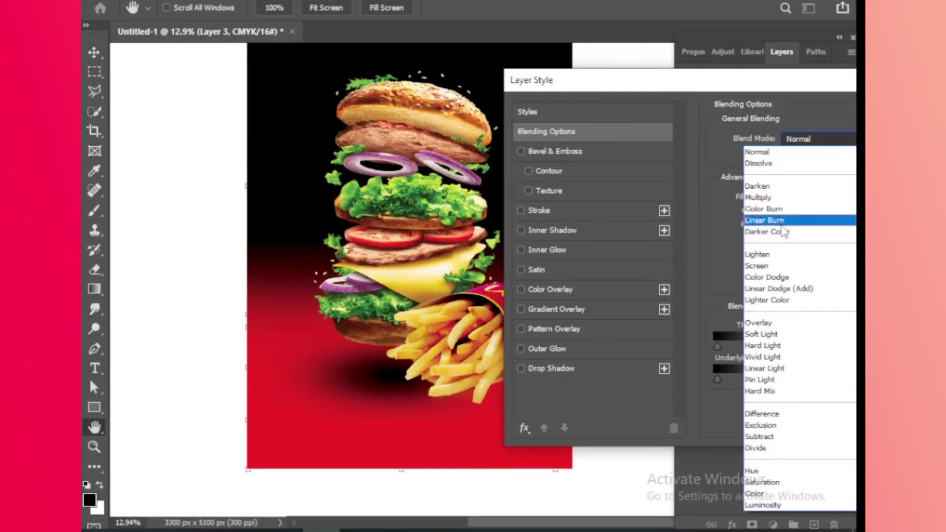
click(793, 199)
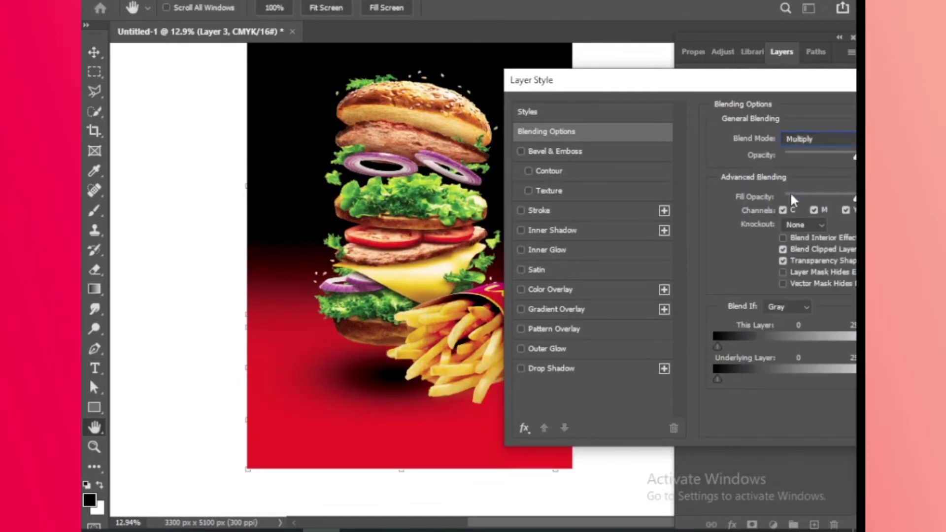
drag(808, 93, 515, 189)
click(737, 208)
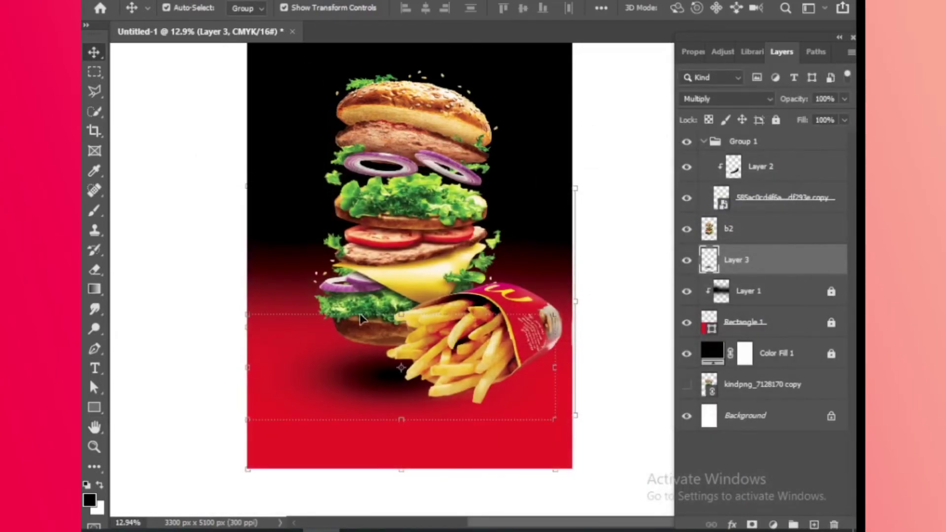
Apply a Gaussian Blur of about 92.7 px radius to the shadow
key(alt+t)
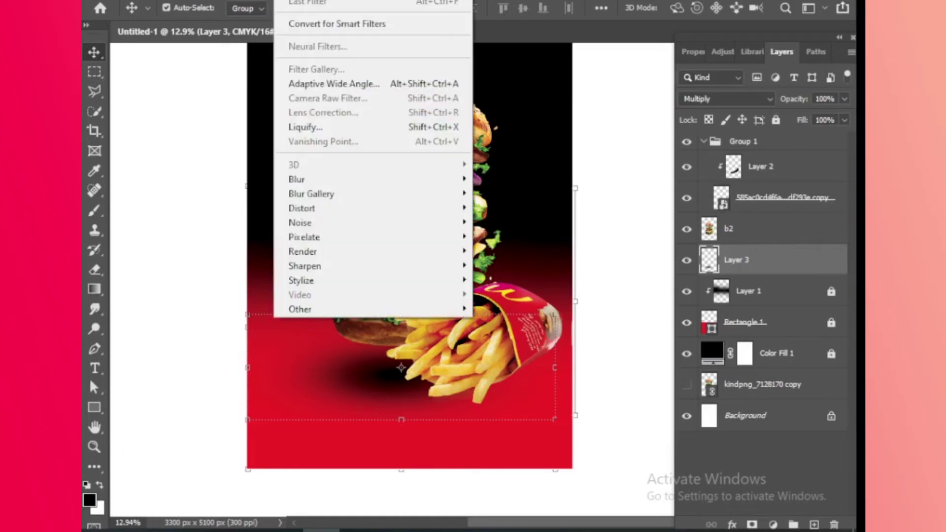
mouse_move(296, 179)
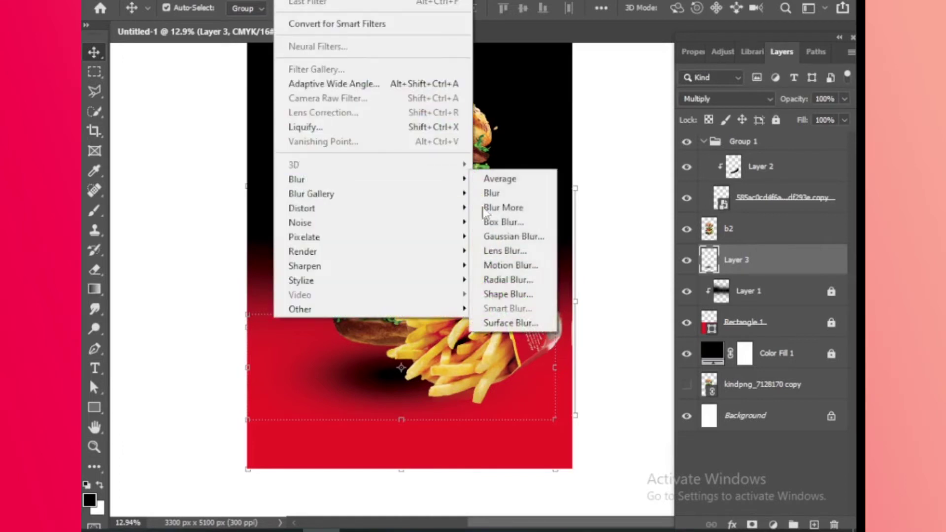
click(510, 236)
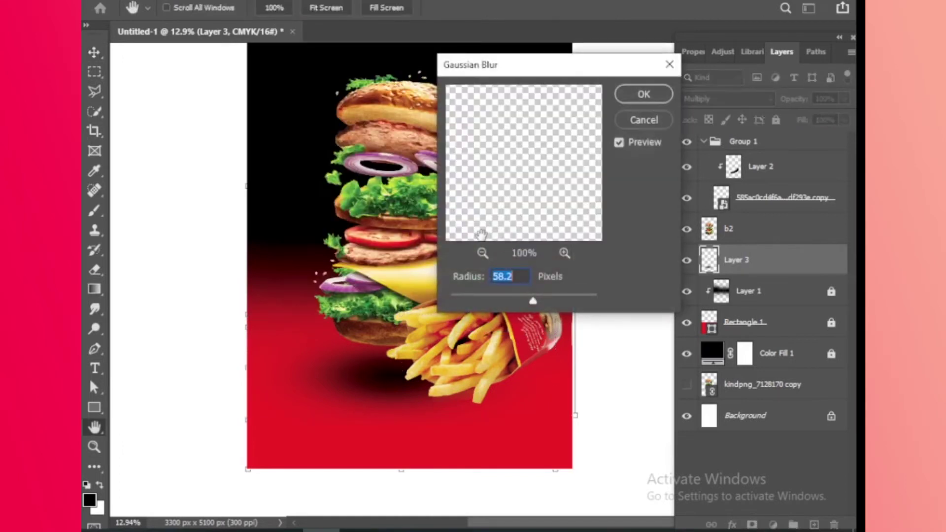
drag(533, 301, 546, 304)
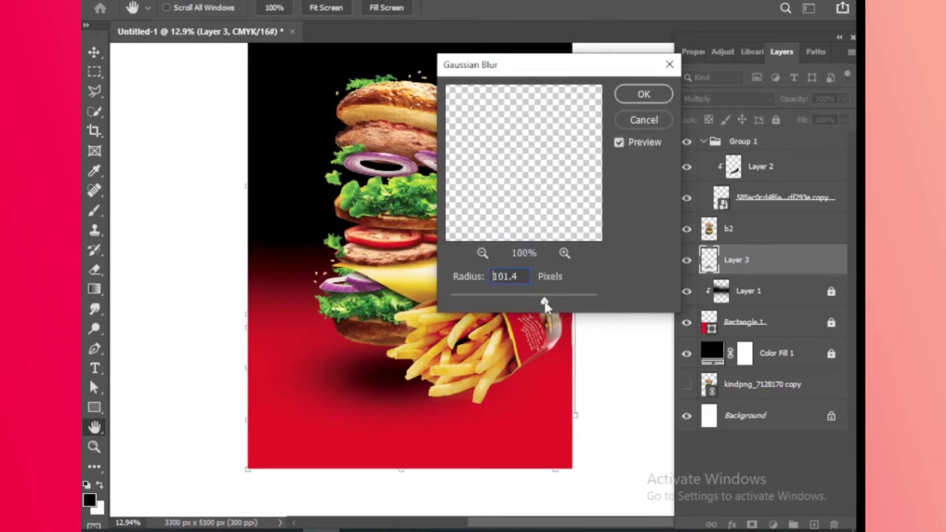
drag(547, 304, 542, 303)
click(644, 94)
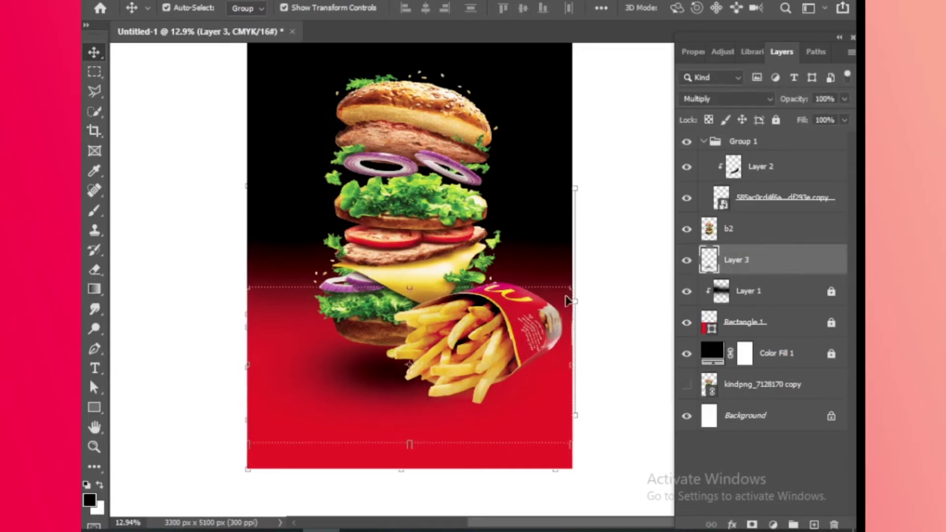
Collapse Group 1 and add a new Layer 4 placed beneath the b2 burger
click(634, 191)
click(498, 353)
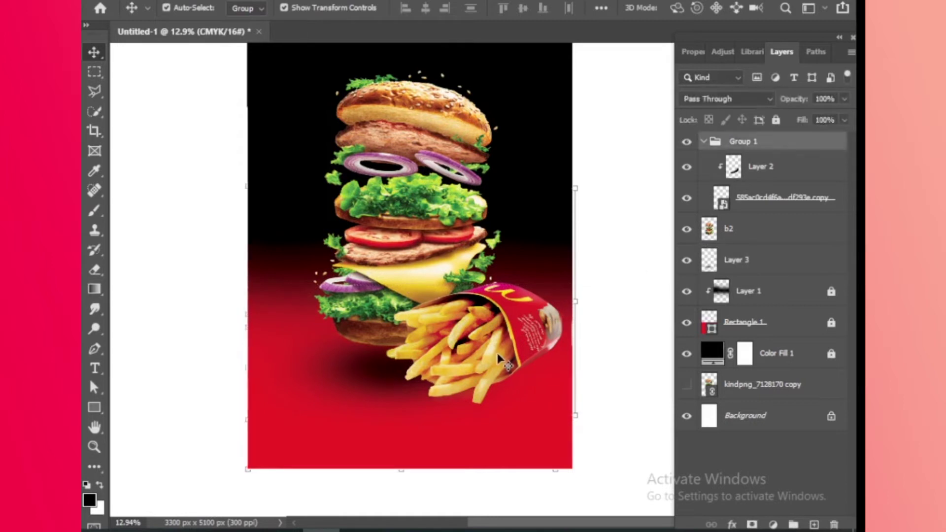
click(704, 141)
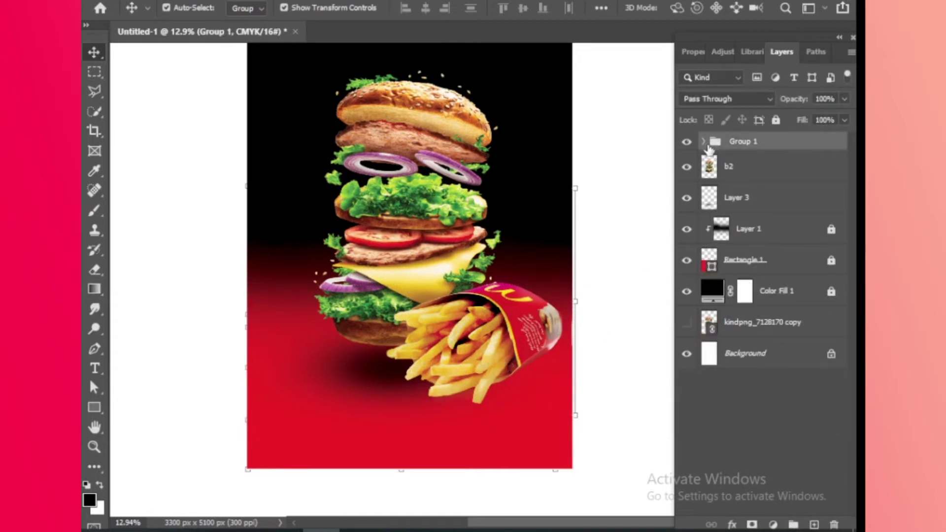
click(787, 174)
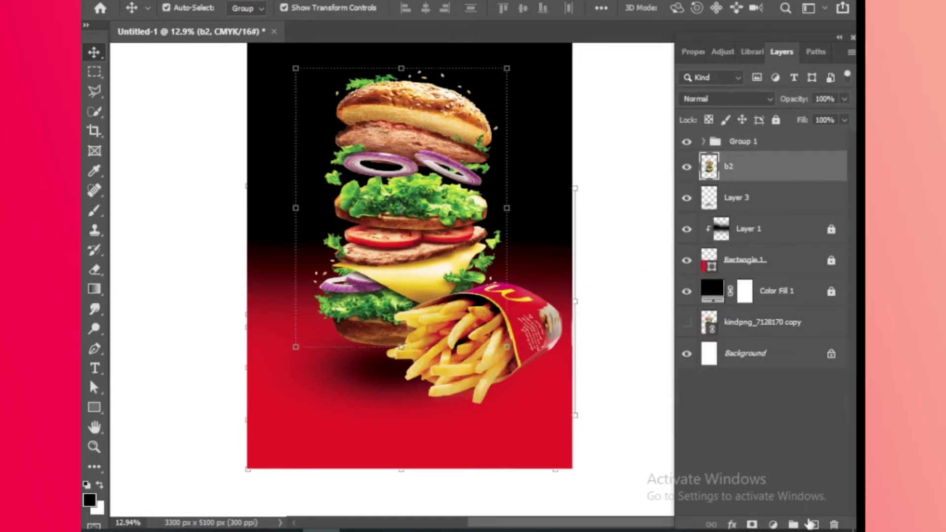
click(809, 524)
click(764, 205)
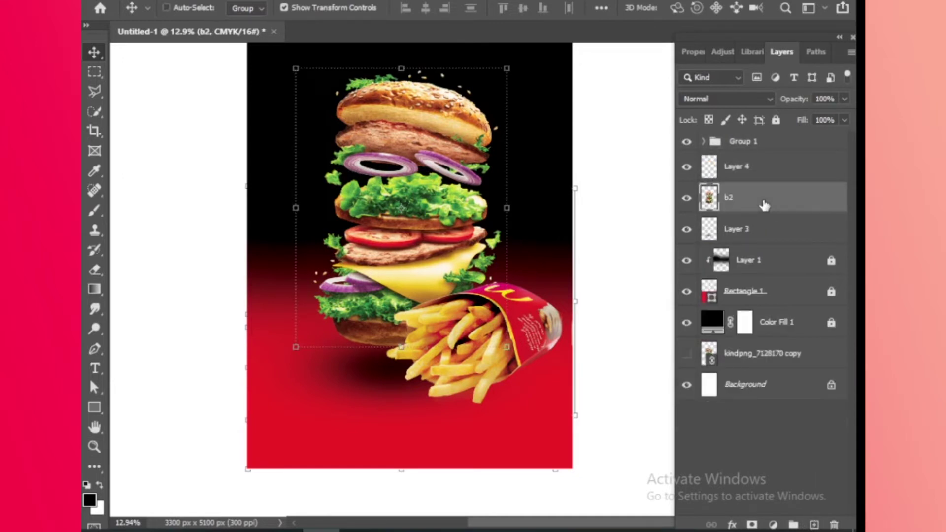
key(ctrl+bracketright)
click(773, 202)
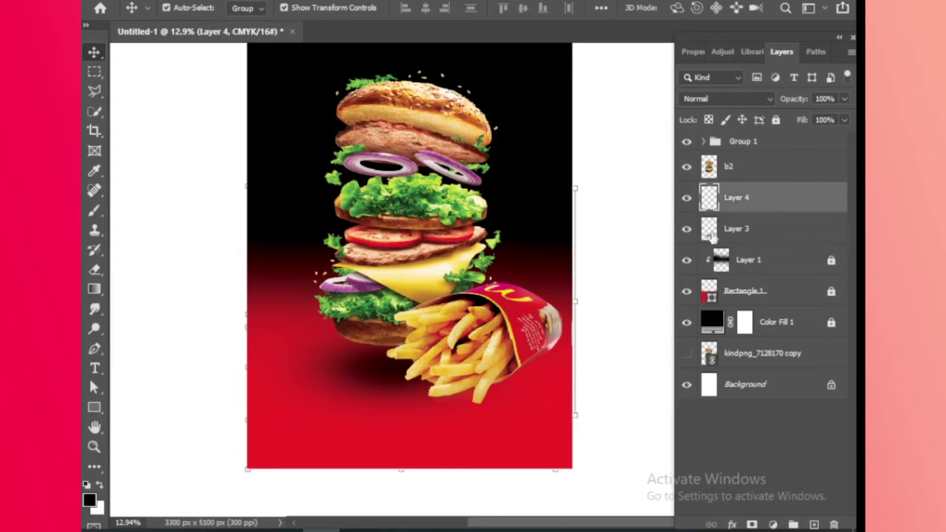
scroll(458, 364, down, 2)
scroll(456, 351, up, 1)
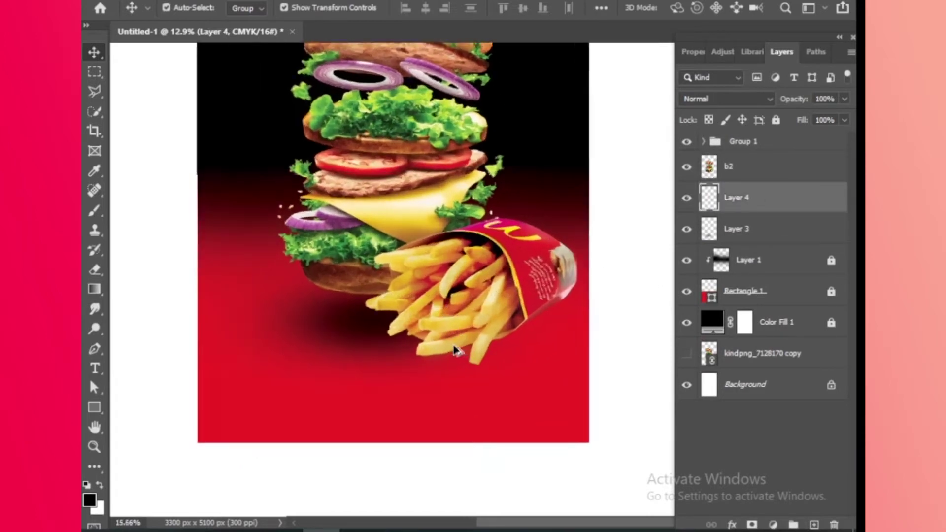
scroll(452, 342, up, 1)
Set the Pen tool to Shape mode with a black fill
key(p)
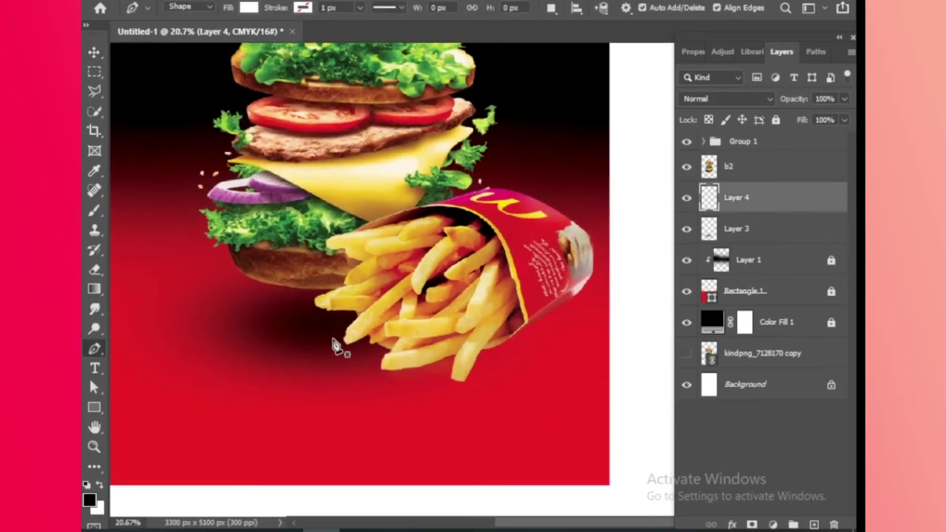
click(209, 11)
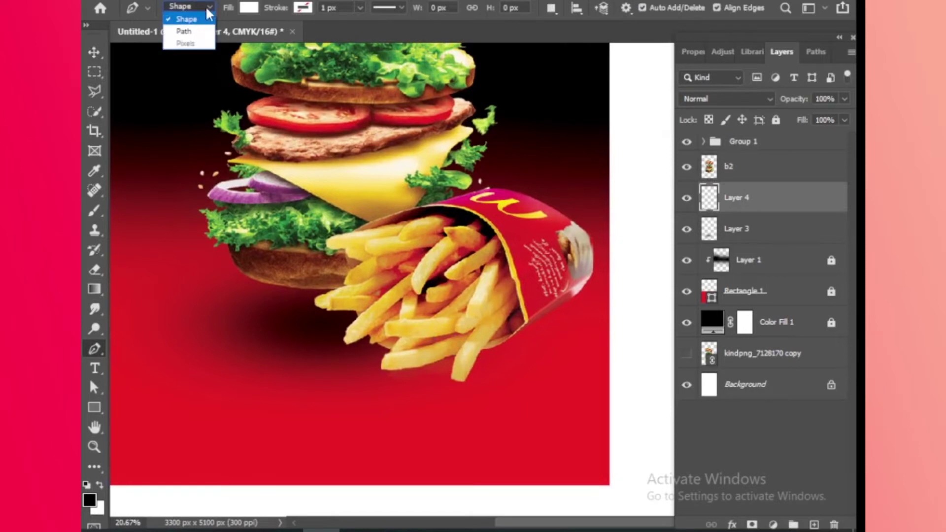
click(205, 5)
click(246, 8)
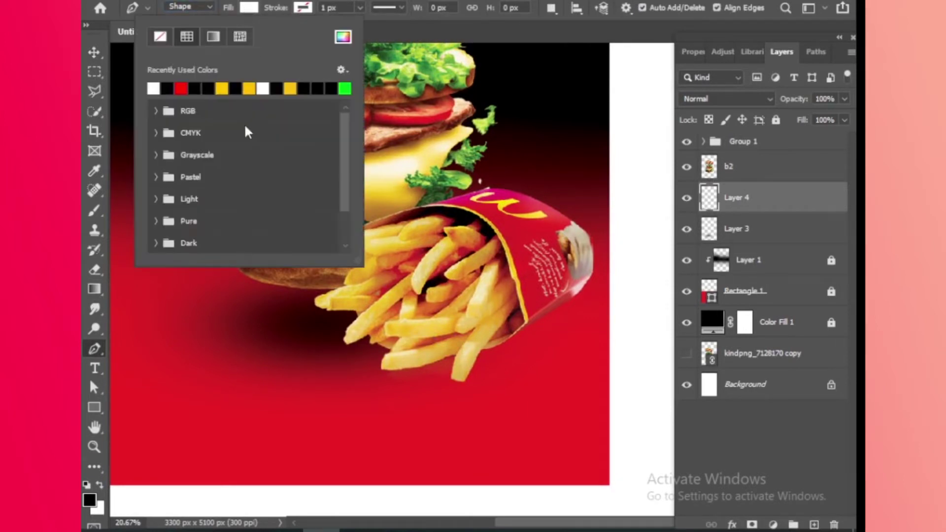
click(168, 89)
click(240, 7)
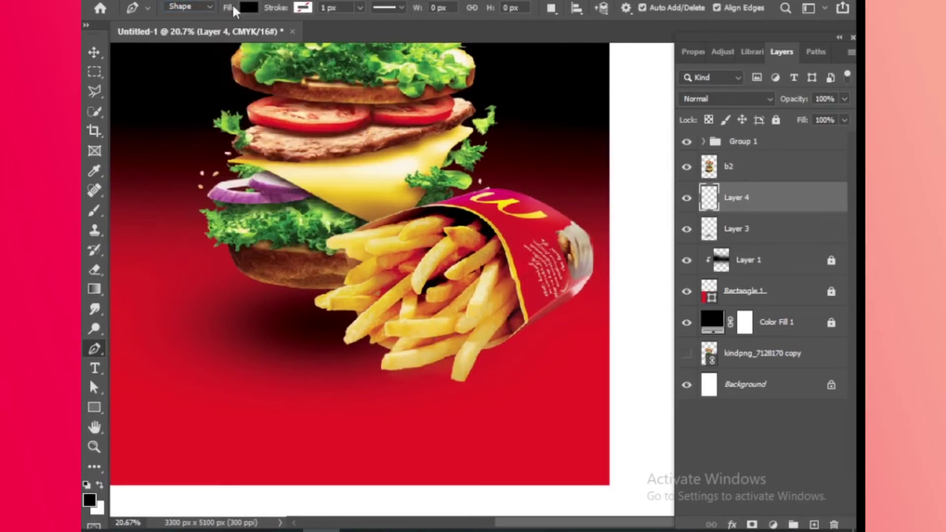
Trace a black shape around the bottom, top and left side of the fries
drag(340, 318, 312, 341)
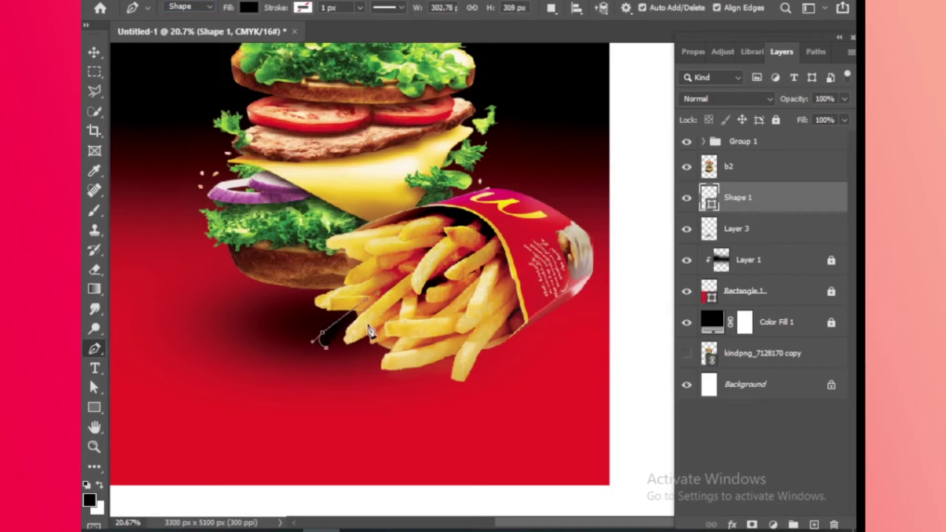
drag(369, 324, 403, 320)
click(342, 361)
click(366, 373)
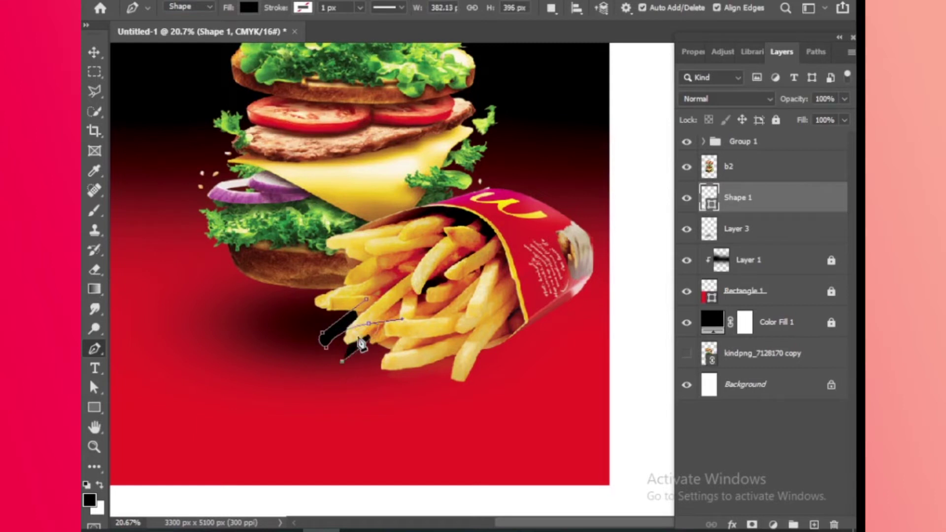
click(418, 386)
click(462, 391)
click(502, 334)
click(570, 298)
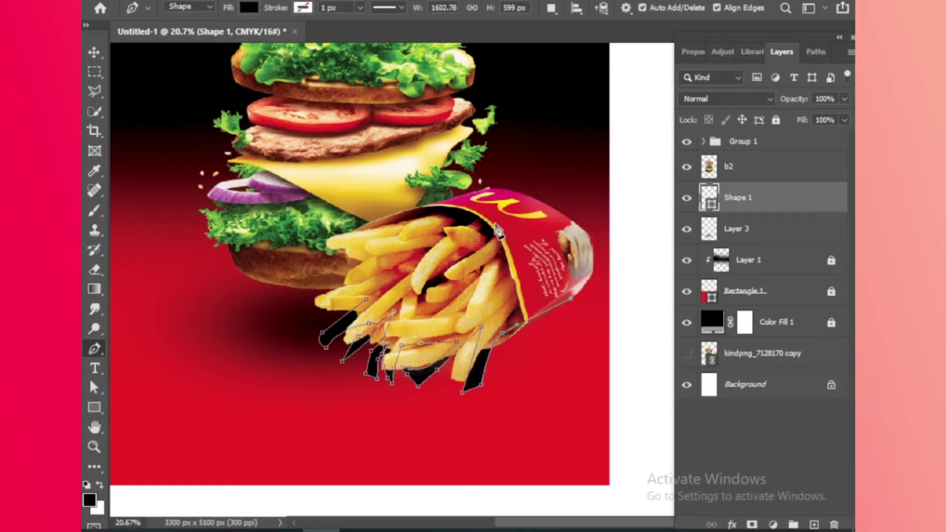
click(495, 224)
click(365, 231)
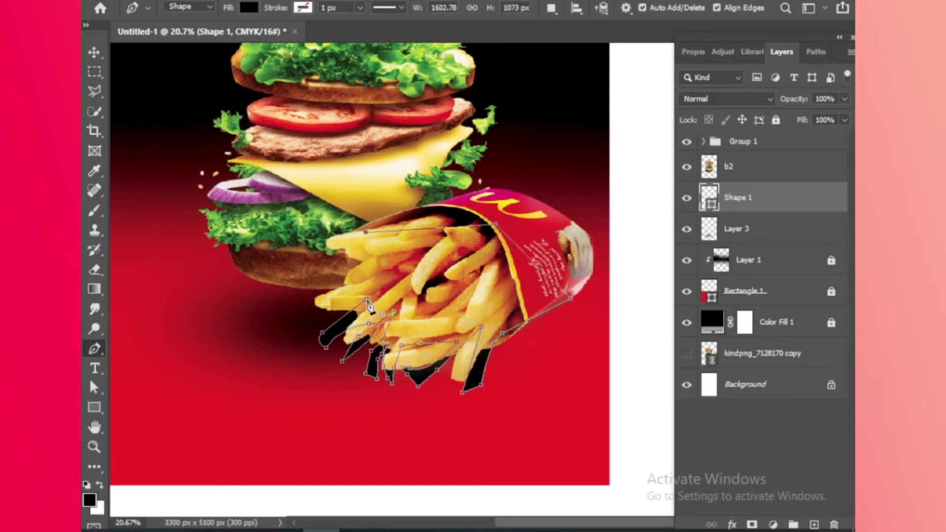
click(366, 299)
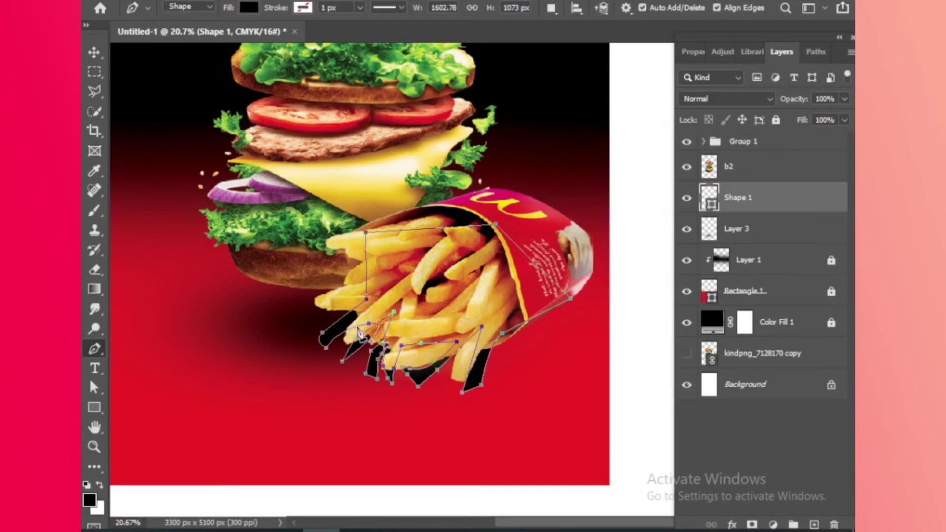
Convert Shape 1 to a smart object and soften it with a Gaussian Blur
key(v)
right_click(772, 201)
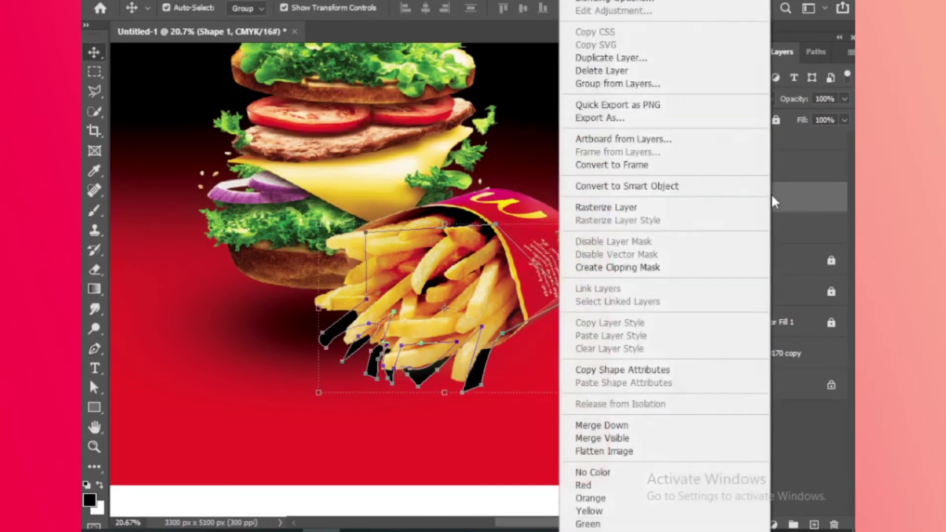
click(667, 187)
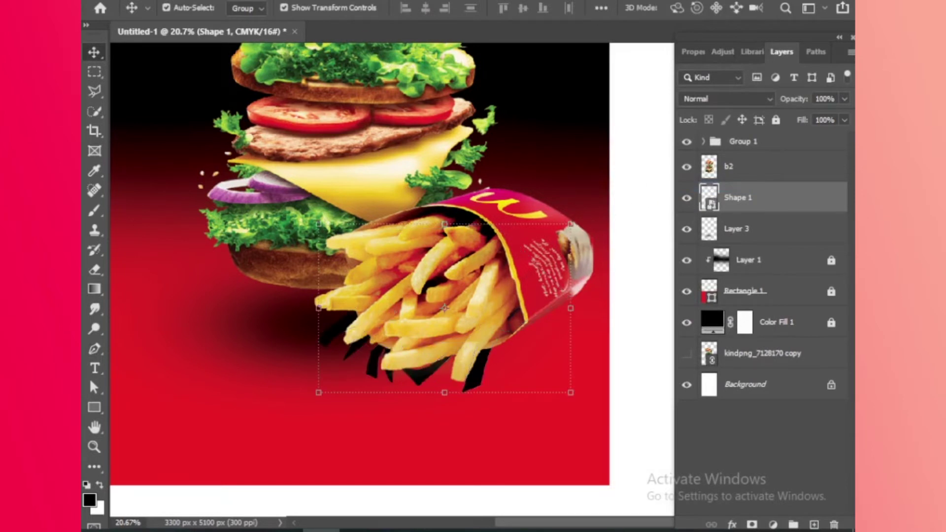
click(288, 1)
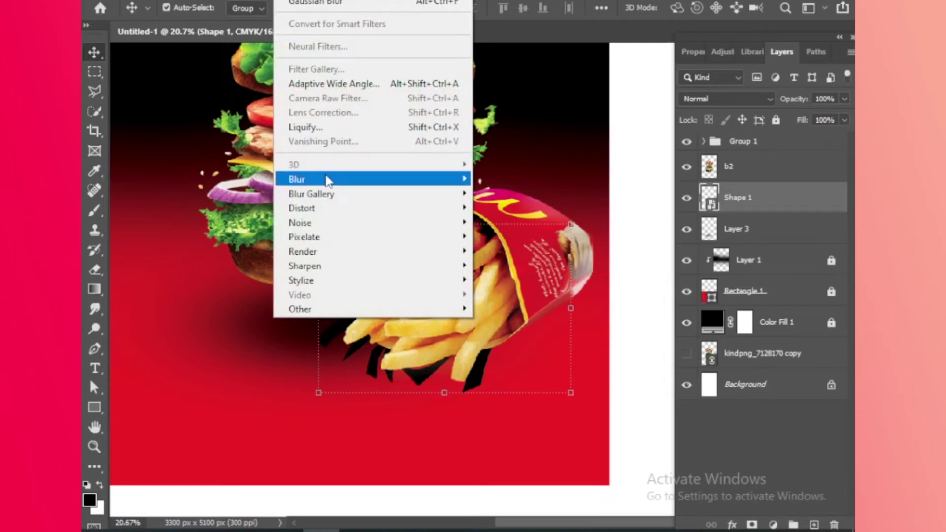
mouse_move(298, 179)
click(520, 238)
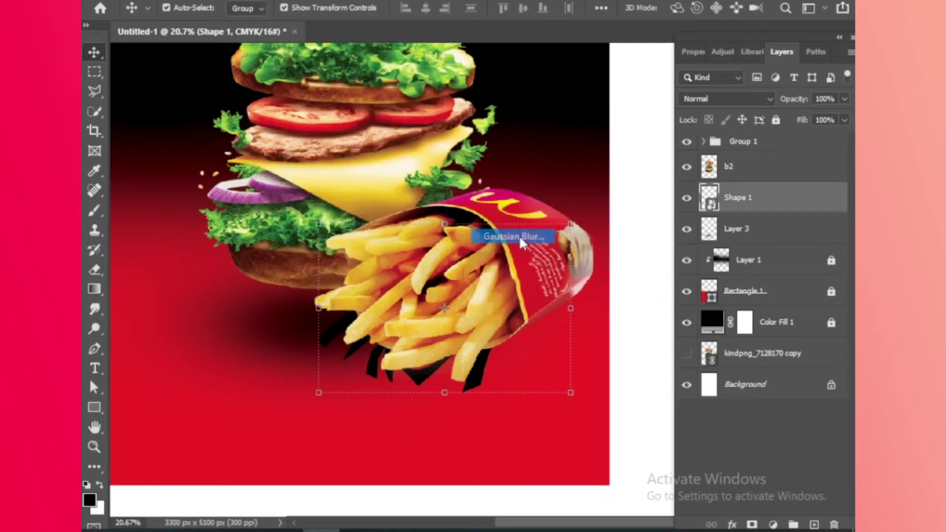
drag(566, 77, 679, 48)
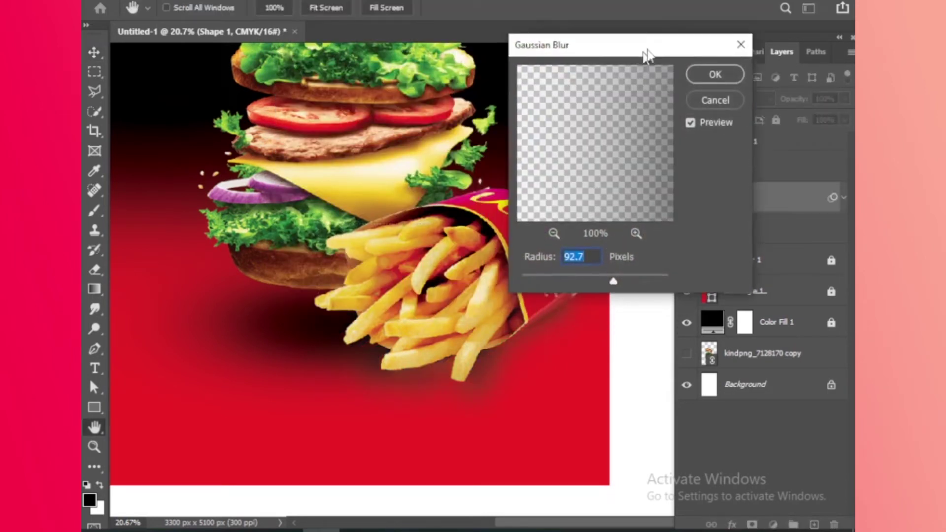
mouse_move(640, 270)
mouse_down()
mouse_move(630, 268)
mouse_move(643, 274)
mouse_up()
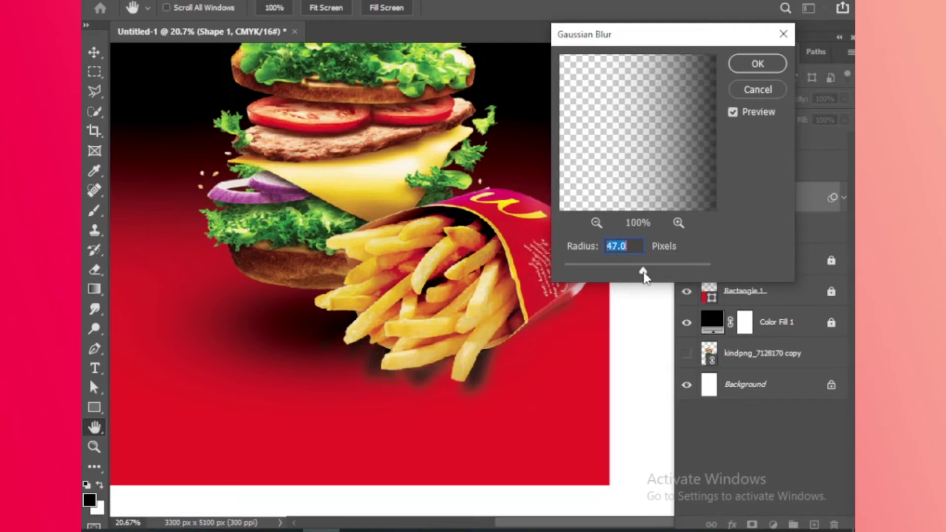
click(761, 61)
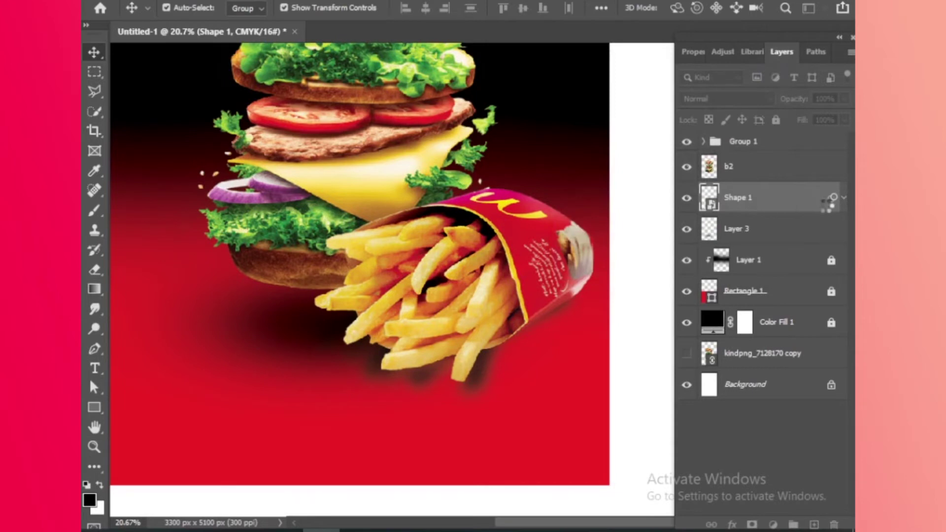
Set the Shape 1 blend mode to Linear Burn
double_click(815, 202)
drag(577, 162, 818, 94)
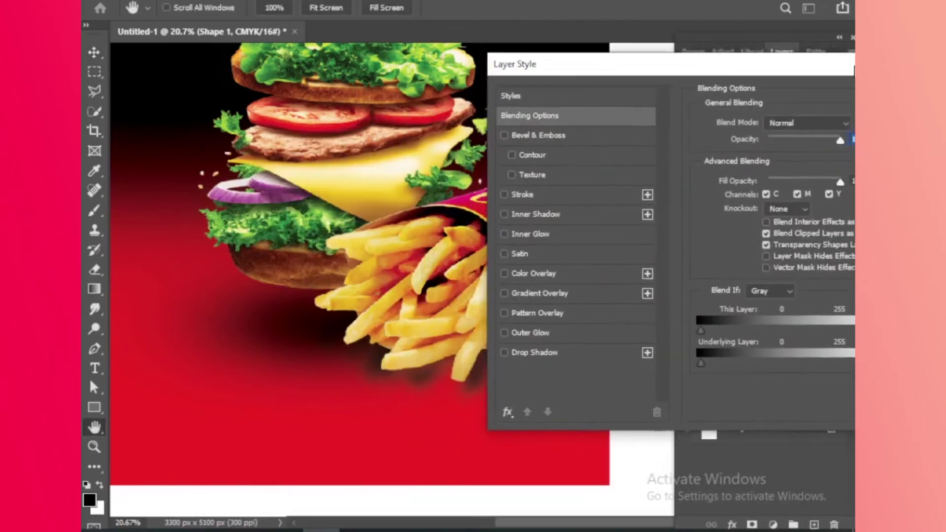
click(811, 114)
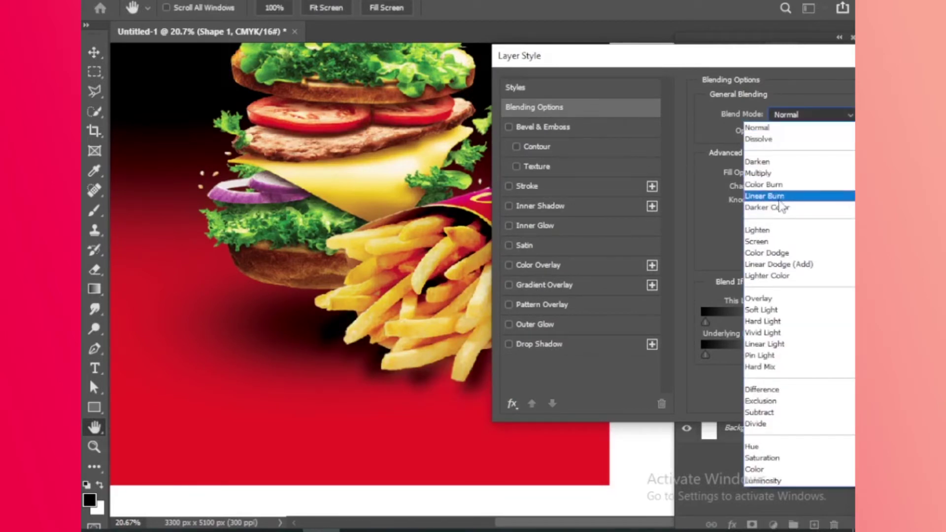
click(781, 197)
drag(791, 58, 538, 143)
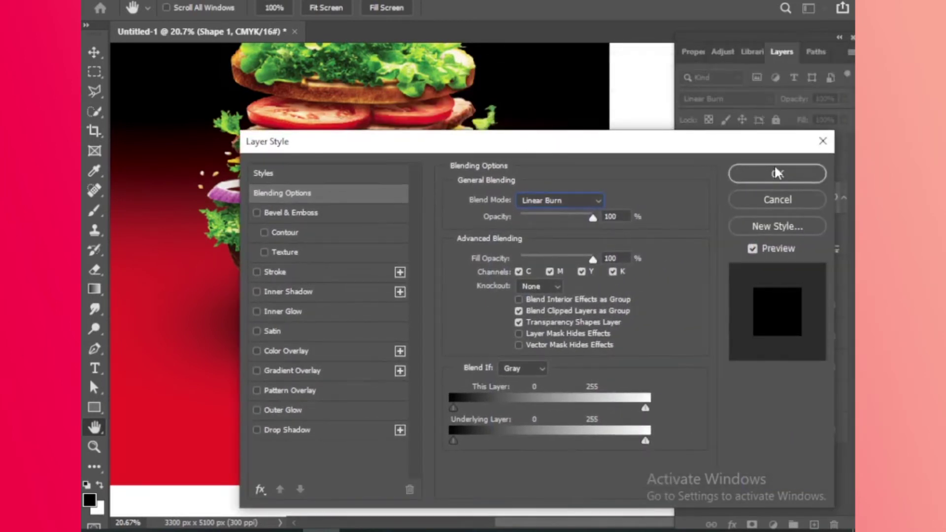
click(777, 172)
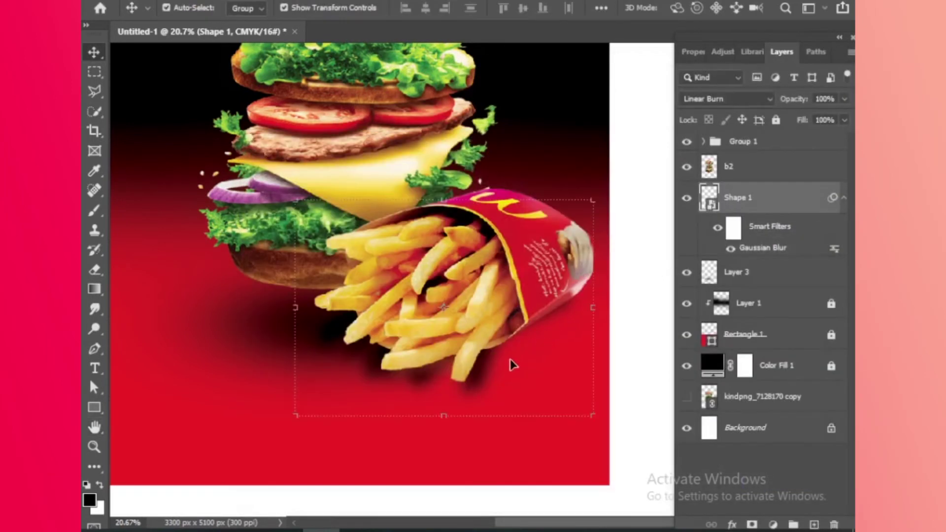
Nudge the Shape 1 shadow slightly down under the fries and frame the whole poster in view
drag(485, 377, 487, 381)
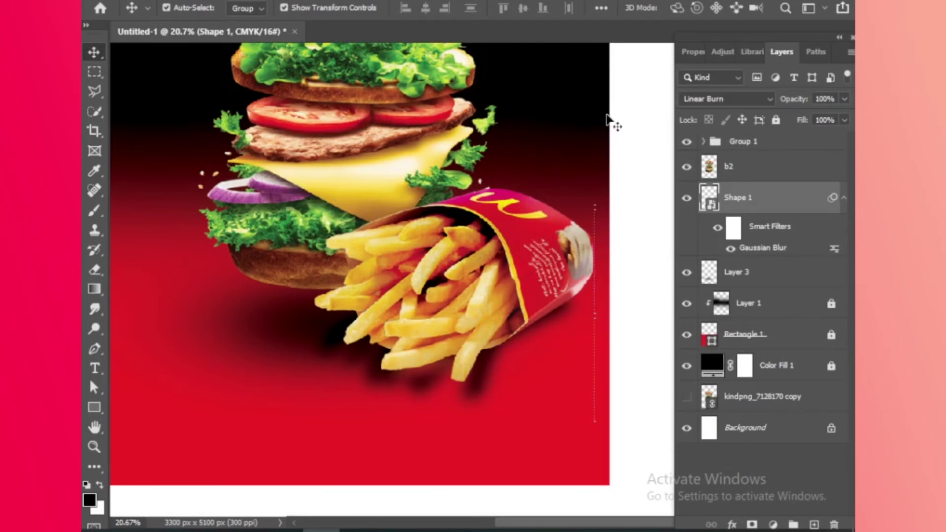
scroll(566, 148, down, 2)
scroll(567, 148, up, 2)
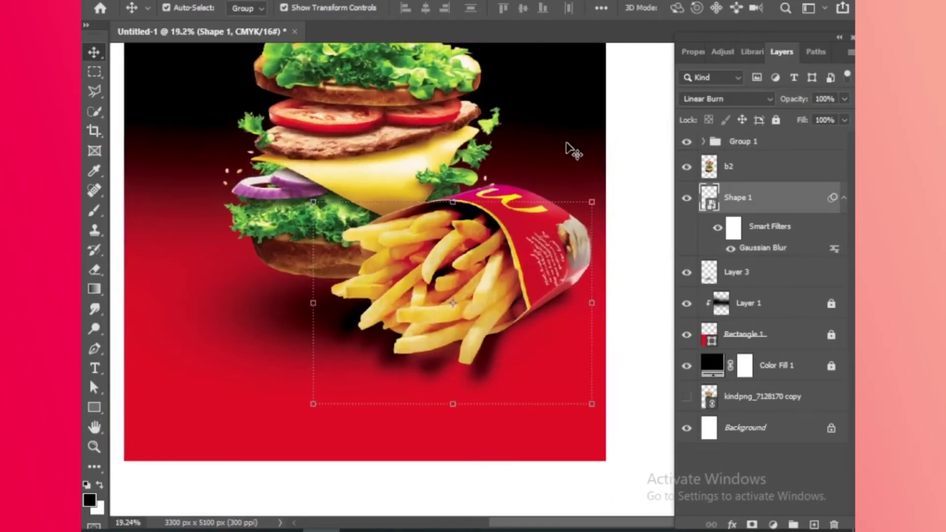
click(553, 117)
scroll(473, 222, down, 2)
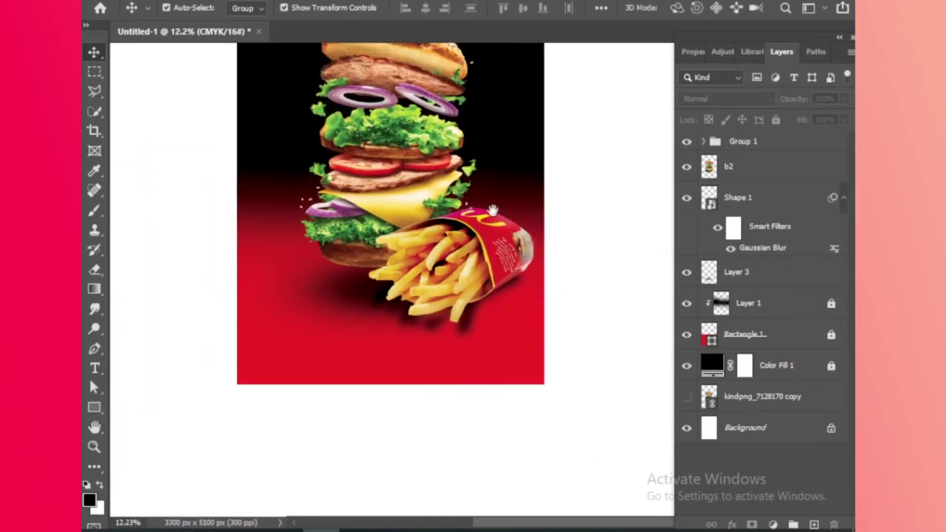
scroll(425, 220, up, 2)
scroll(425, 220, down, 1)
drag(502, 120, 552, 154)
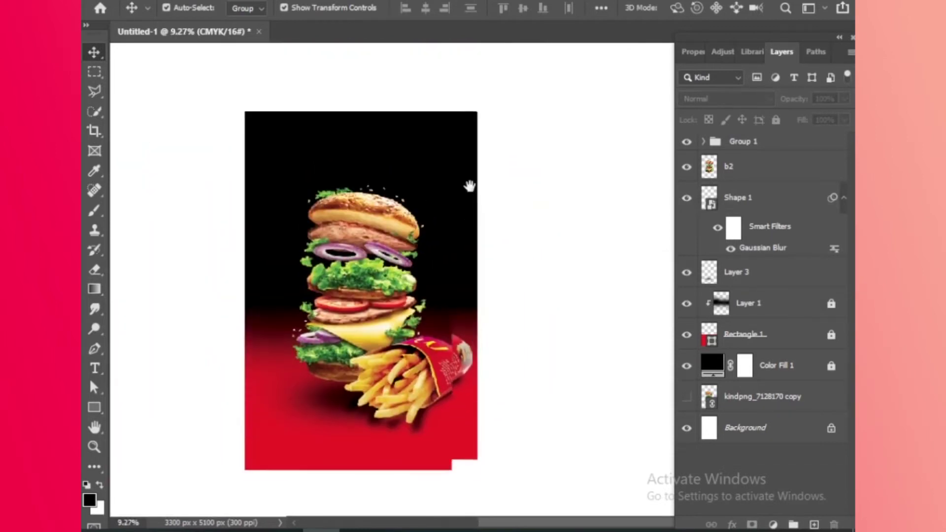
mouse_move(566, 212)
mouse_down()
mouse_move(537, 196)
mouse_move(552, 201)
mouse_up()
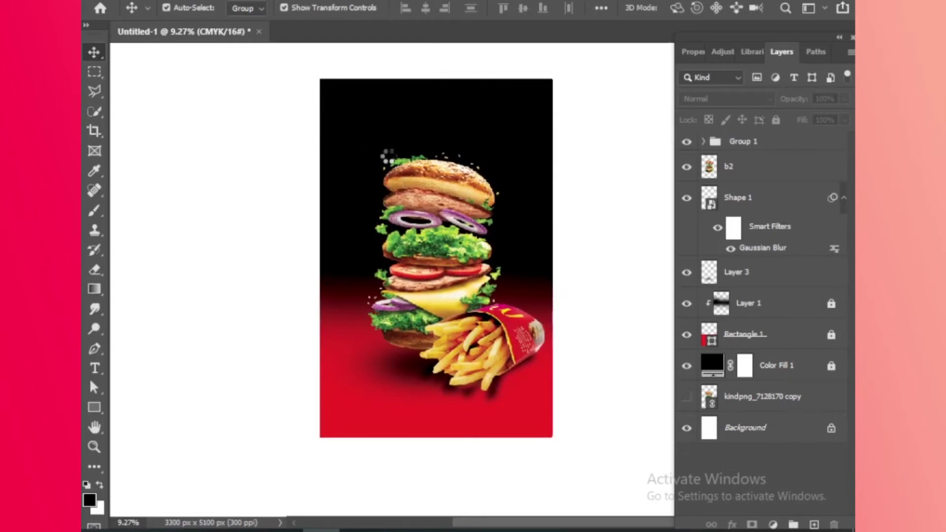
Type a white, all-uppercase BURGER headline on the poster
key(t)
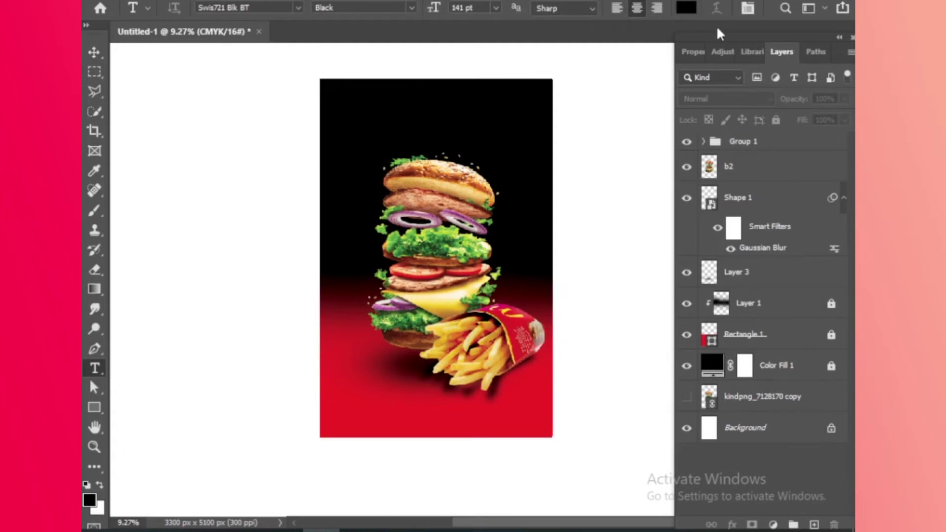
click(689, 11)
drag(416, 272, 403, 267)
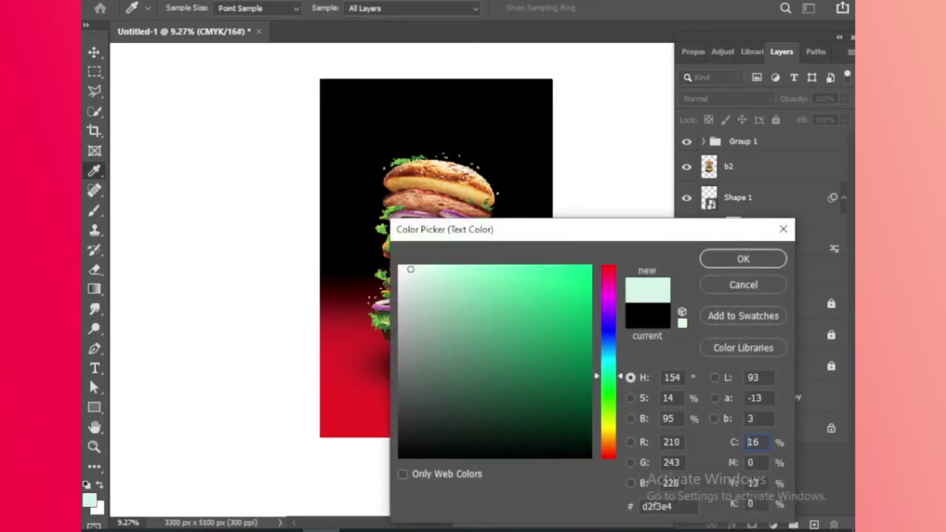
click(743, 259)
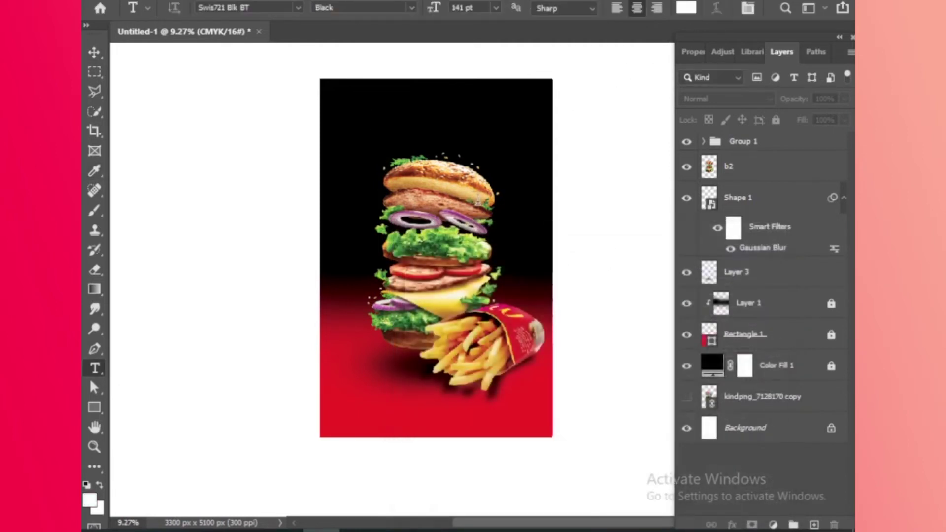
click(345, 118)
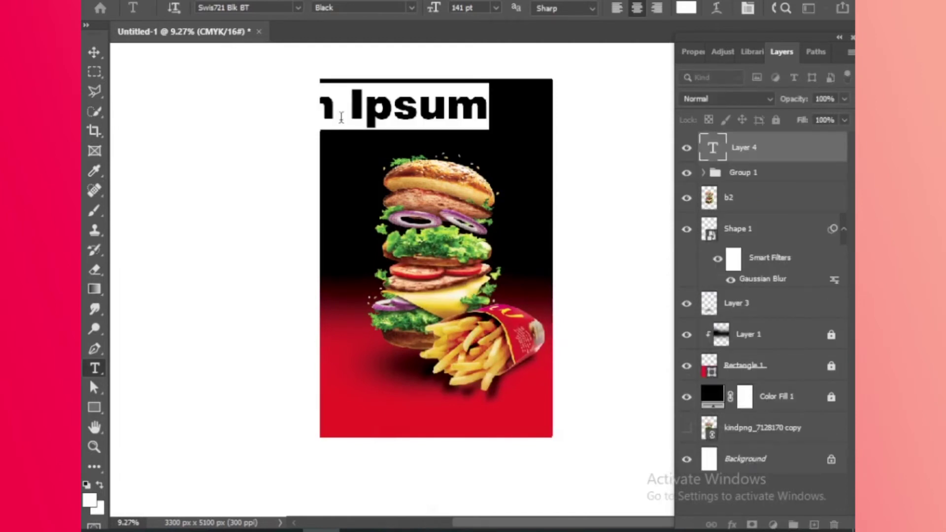
text(Burg)
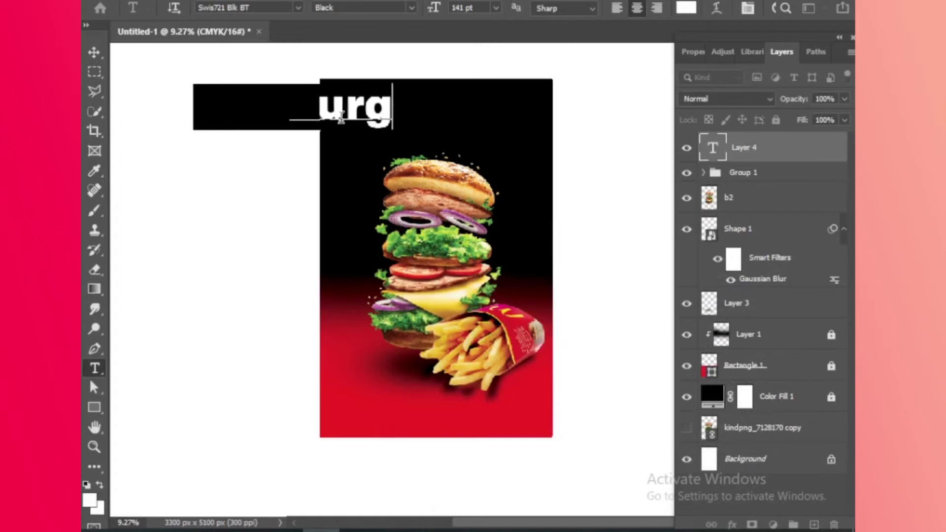
text(er)
key(ctrl+shift+k)
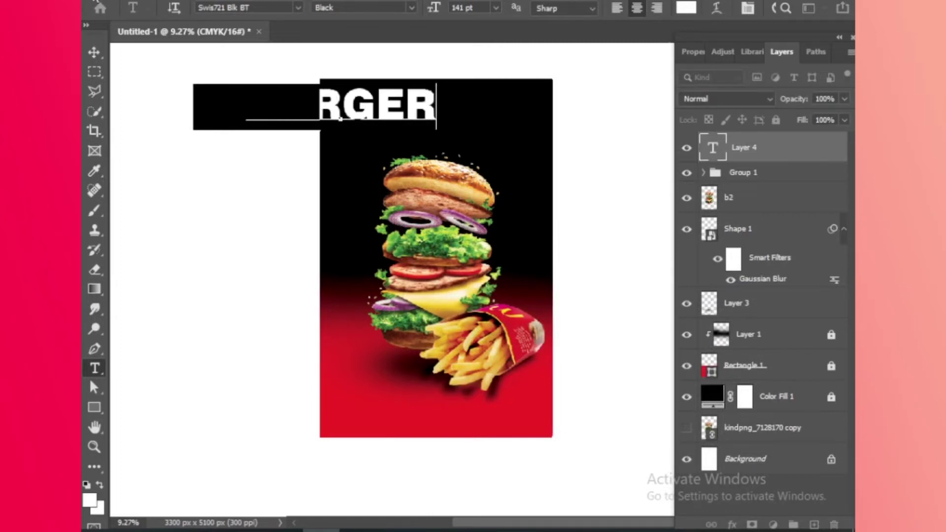
click(95, 54)
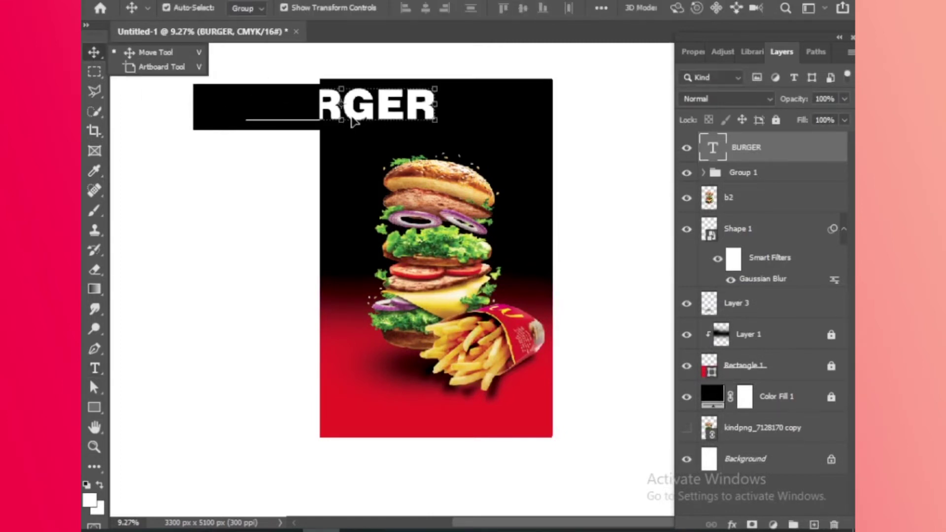
Position the BURGER headline centred near the top of the poster
mouse_move(361, 120)
mouse_down()
mouse_move(477, 119)
mouse_move(453, 120)
mouse_up()
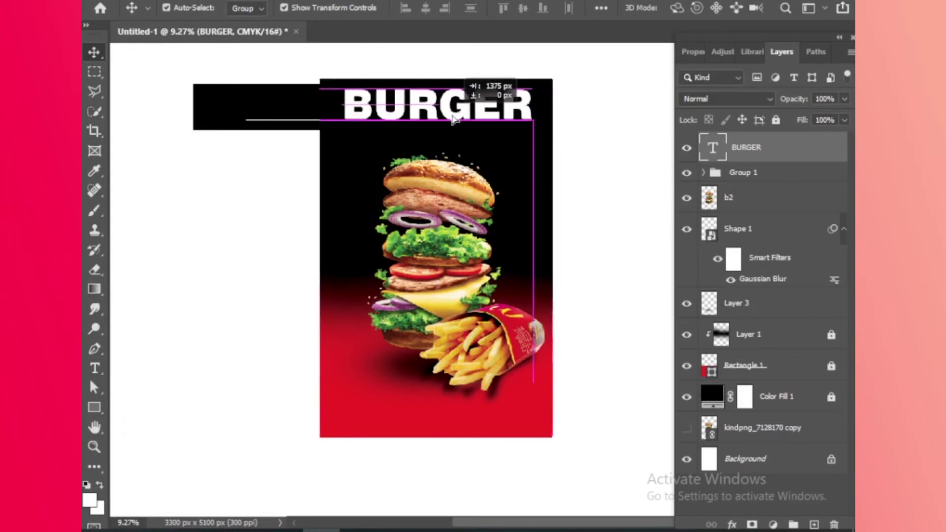
drag(447, 158, 458, 176)
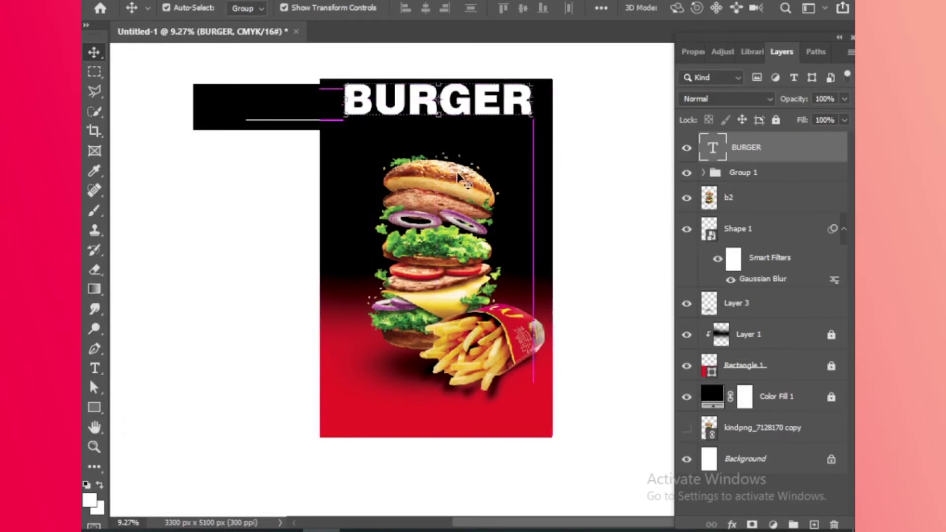
scroll(458, 176, down, 1)
scroll(466, 138, up, 1)
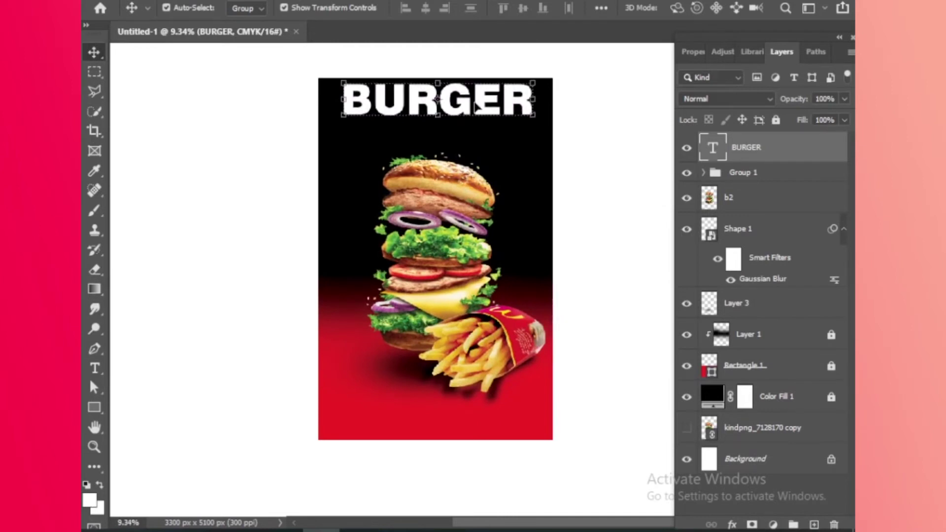
drag(473, 104, 476, 106)
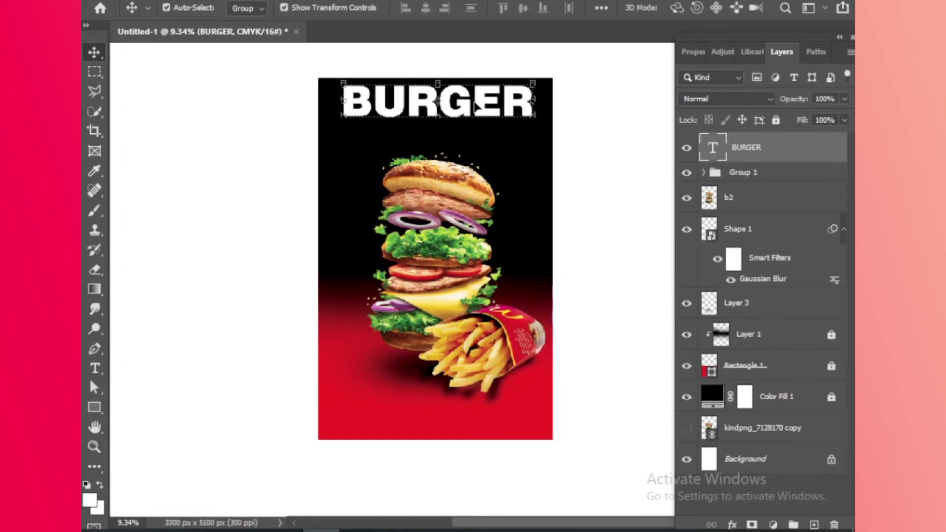
click(587, 147)
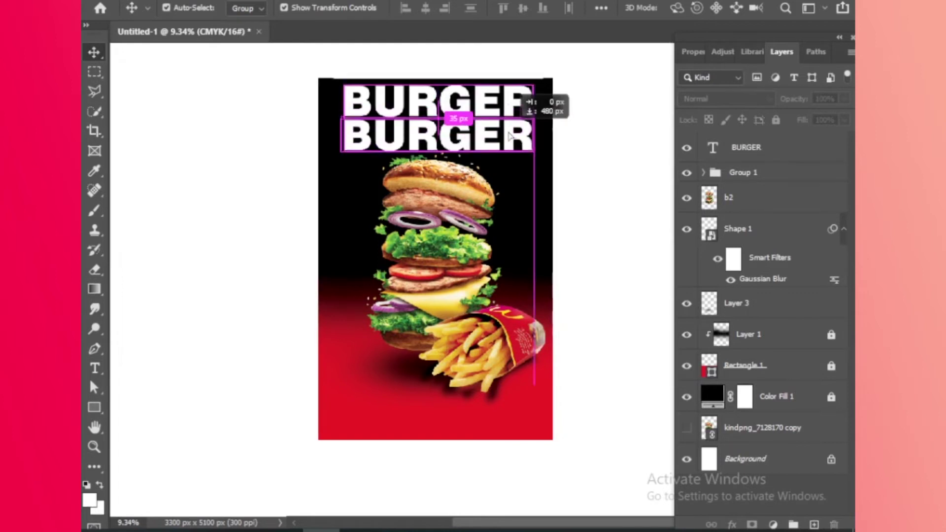
Duplicate the headline below and change the copy to orange KING
drag(511, 109, 511, 140)
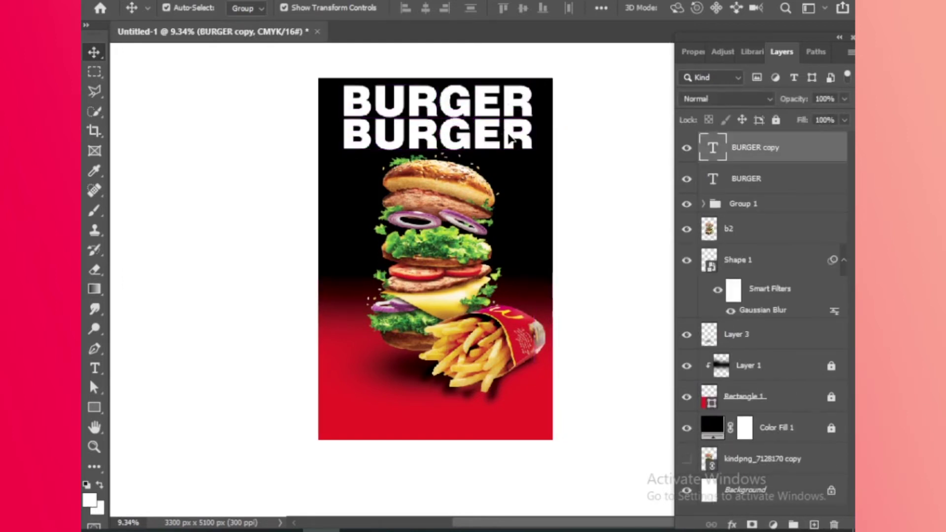
key(t)
click(505, 132)
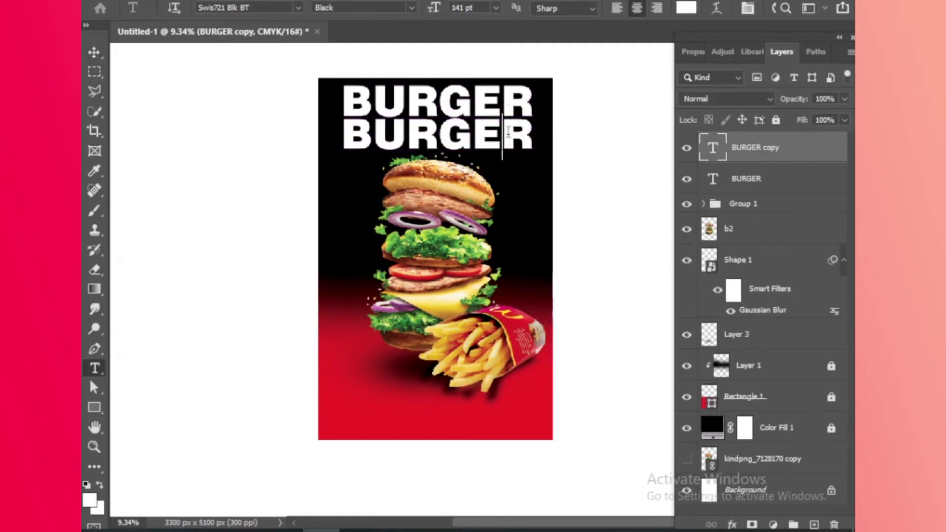
key(ctrl+a)
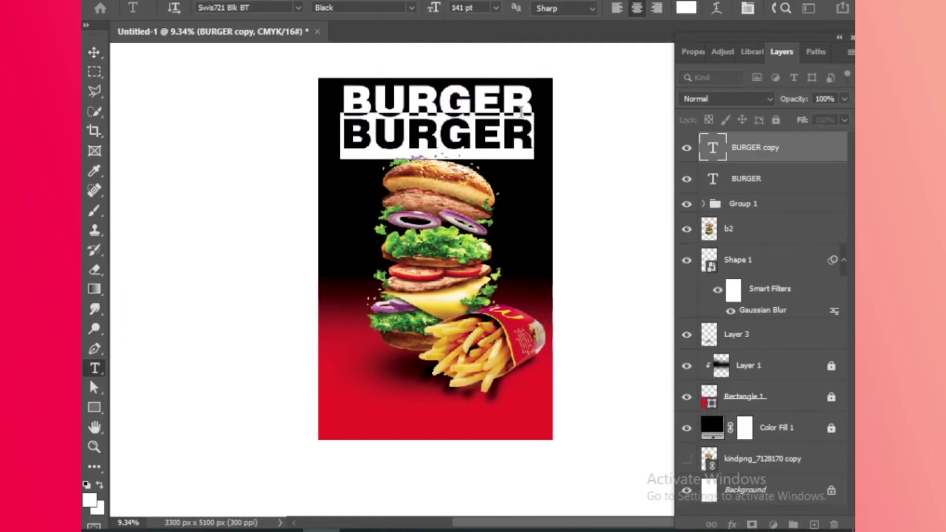
text(KIN)
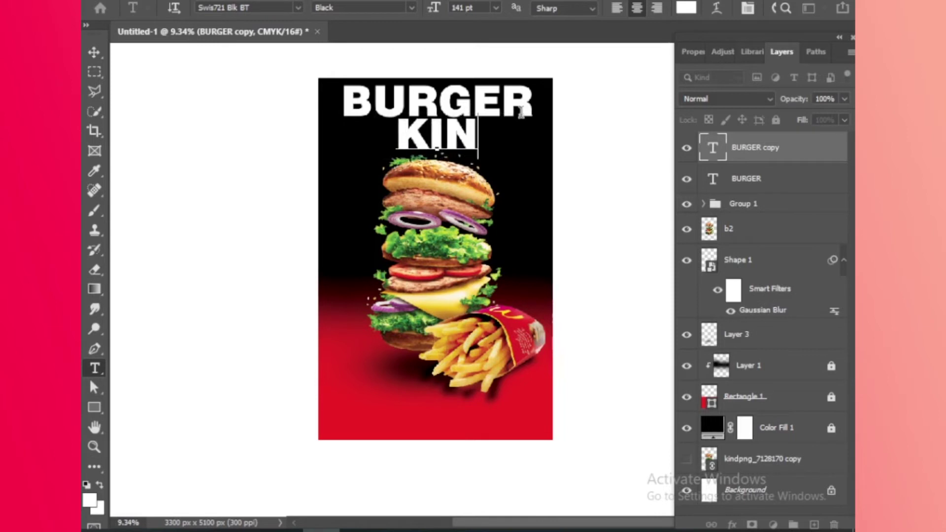
text(G)
key(ctrl+a)
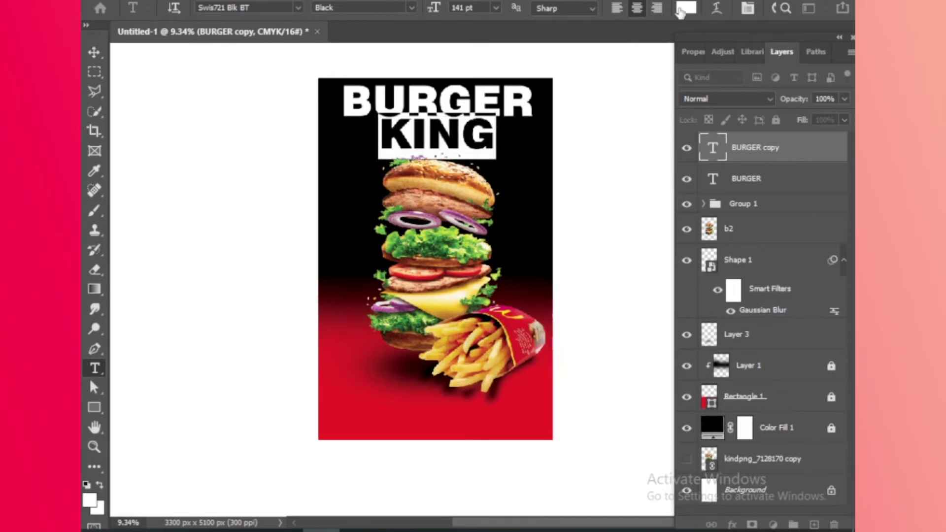
click(686, 8)
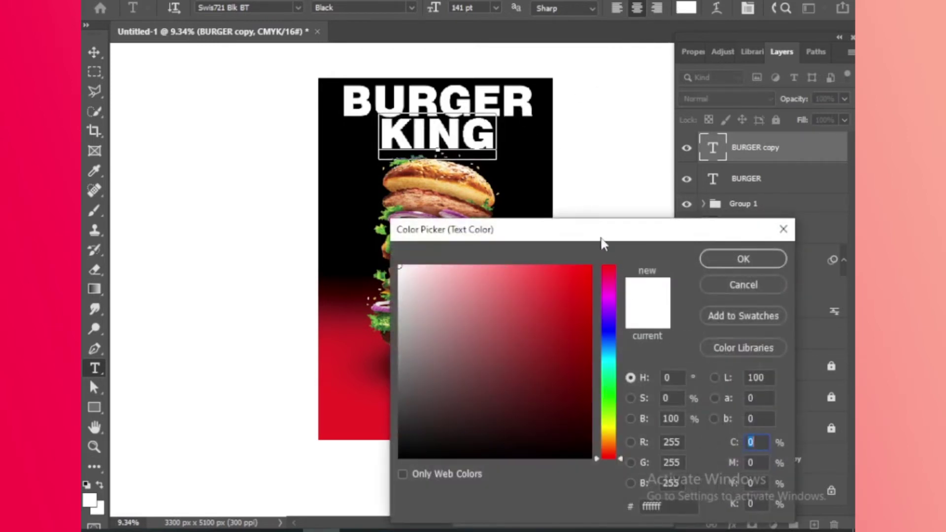
click(607, 437)
click(591, 266)
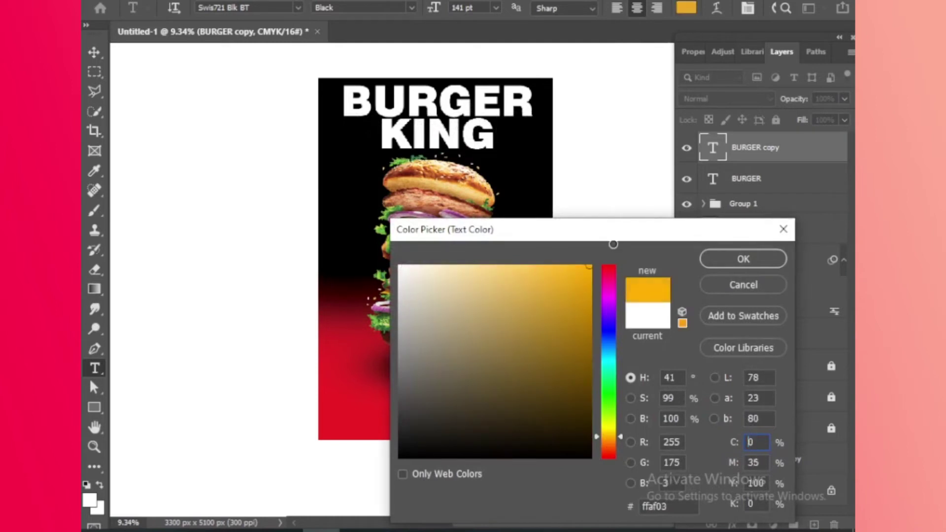
click(728, 266)
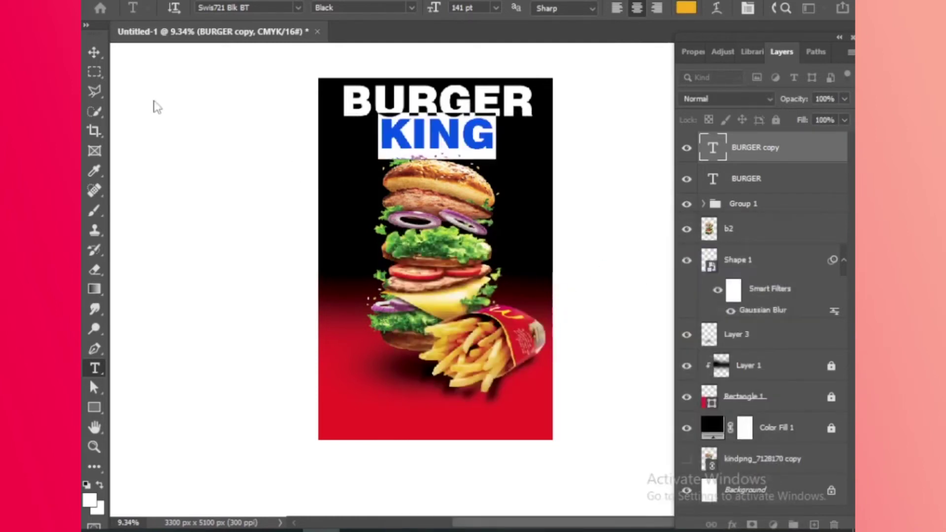
click(94, 52)
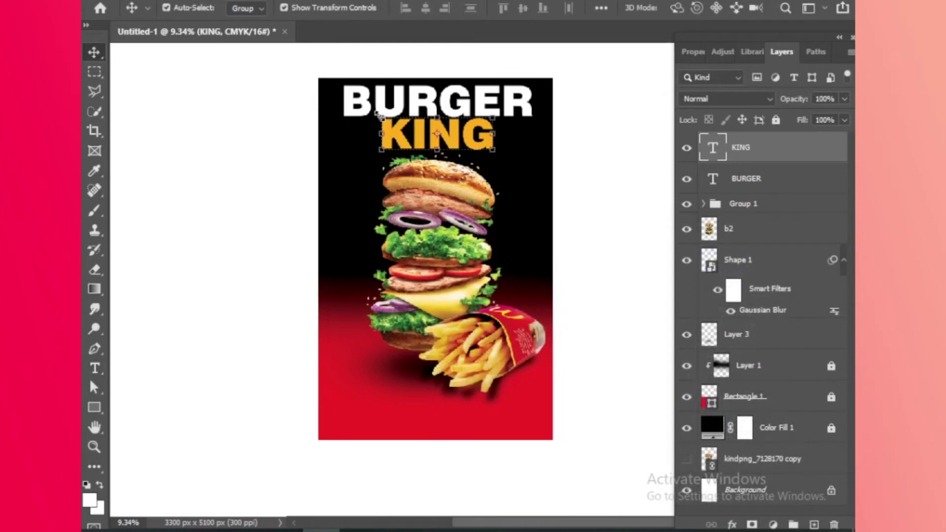
Convert the KING text layer to a smart object, then rasterize it
right_click(770, 147)
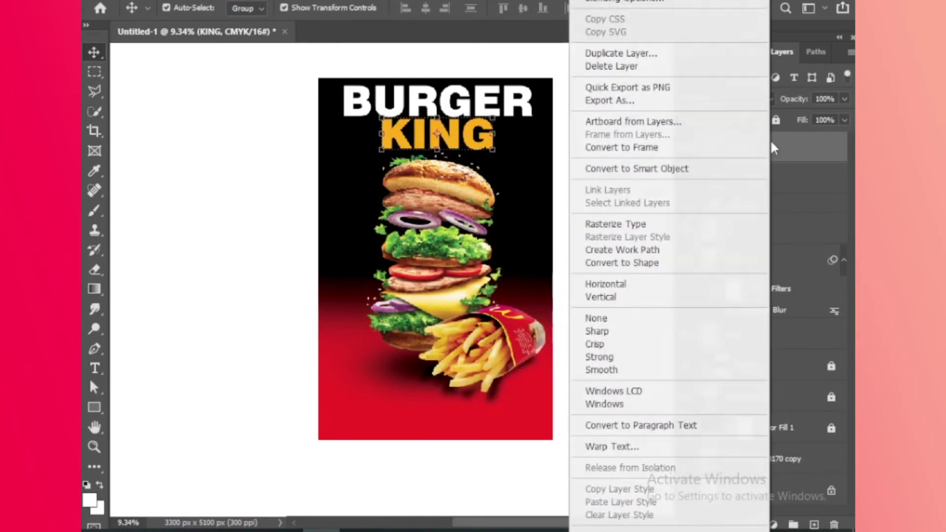
click(678, 173)
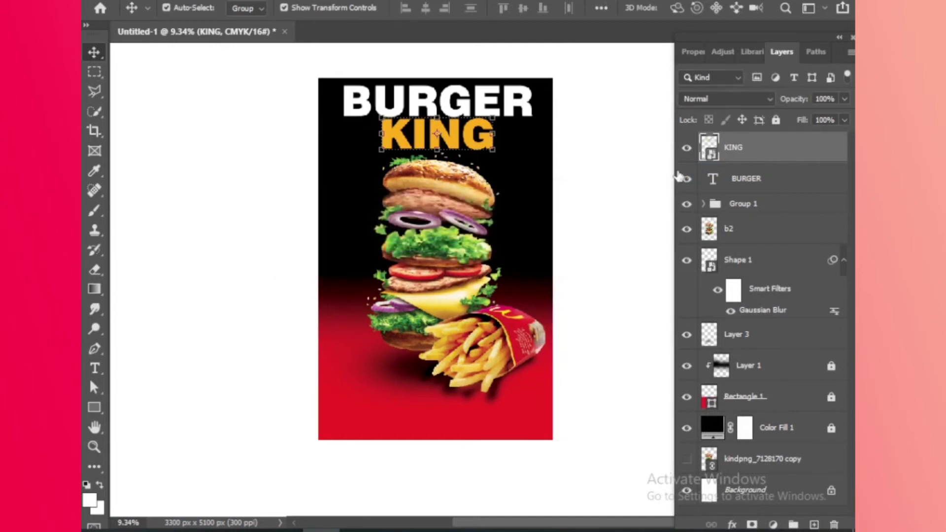
right_click(756, 151)
click(606, 272)
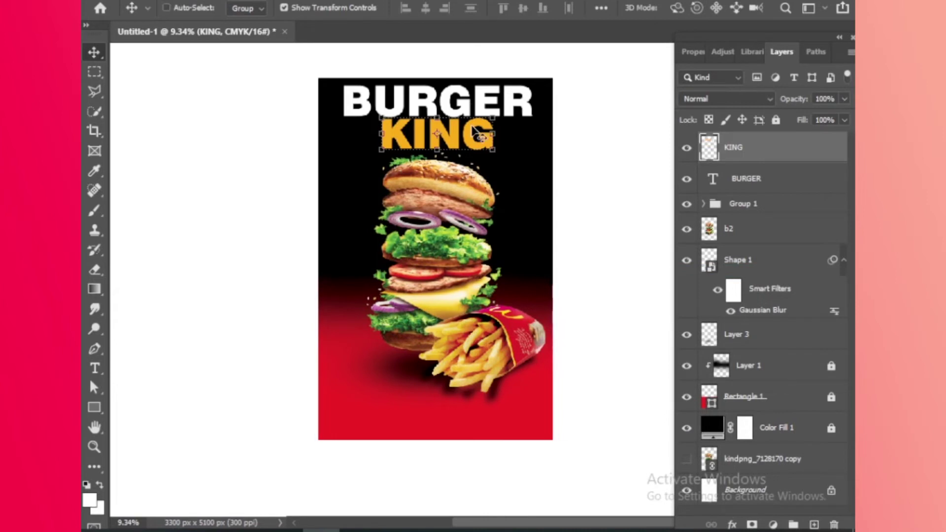
Distort the KING text by its corners into tall, wide letters spanning the upper poster across the burger
key(ctrl+t)
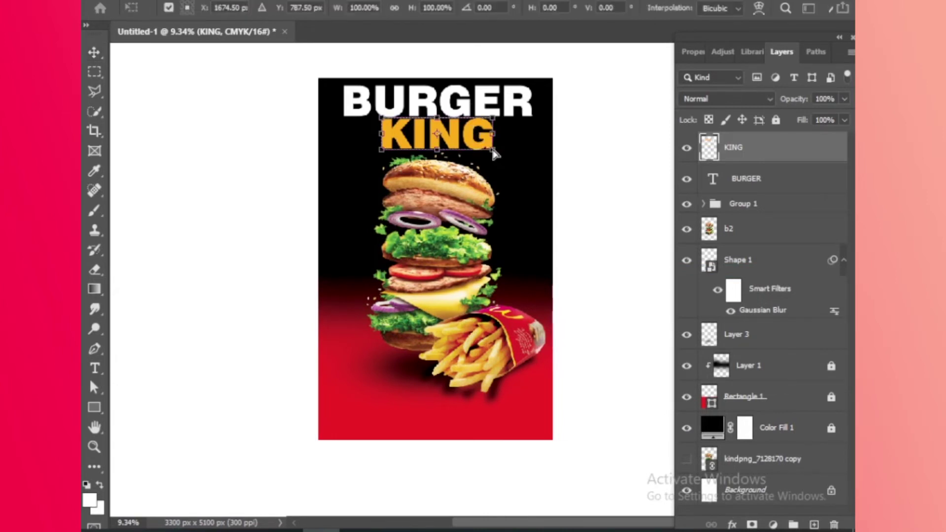
drag(494, 151, 523, 285)
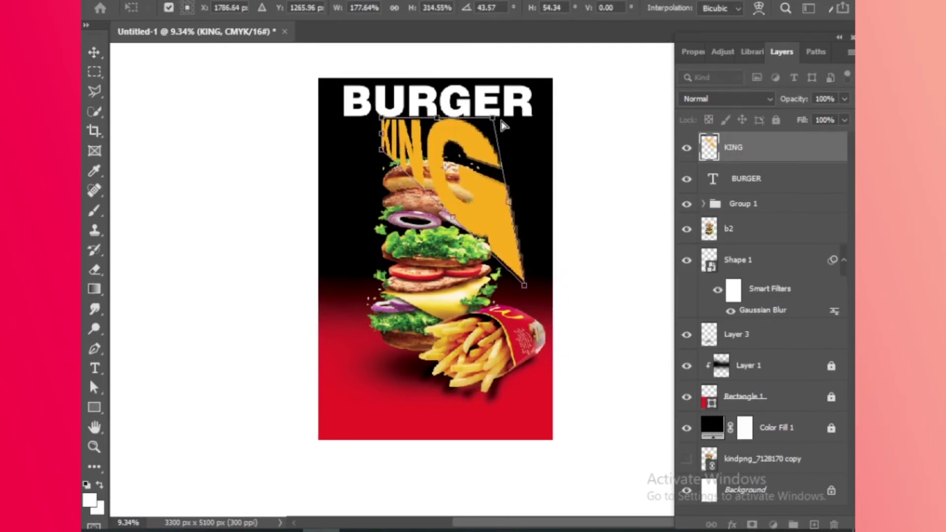
drag(494, 118, 539, 124)
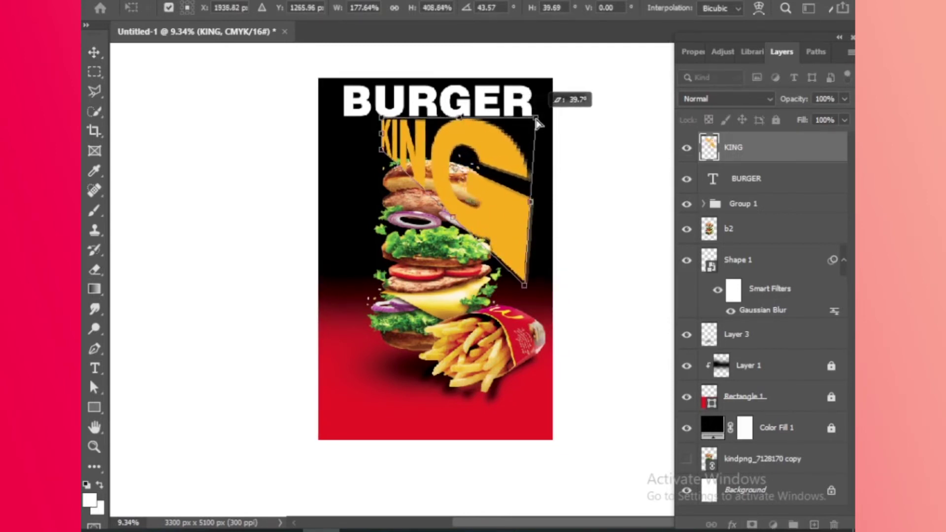
drag(538, 124, 535, 110)
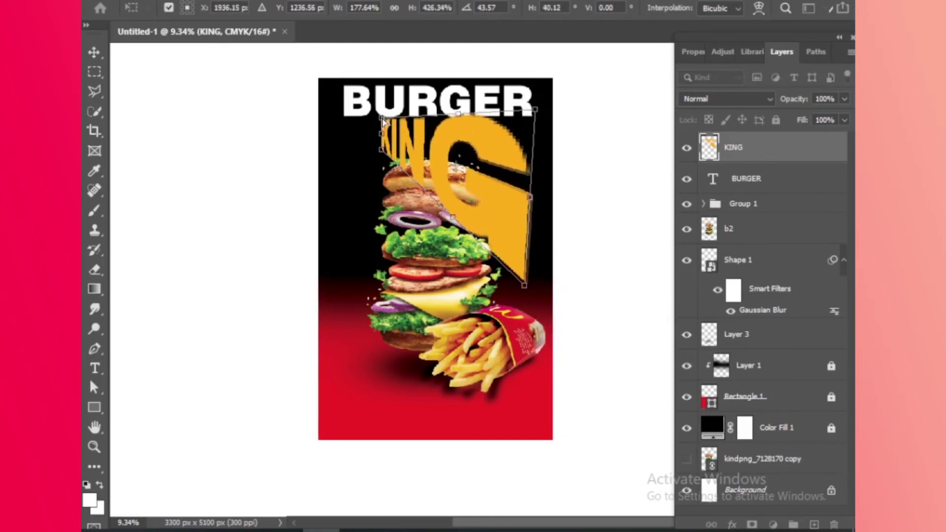
drag(383, 119, 342, 115)
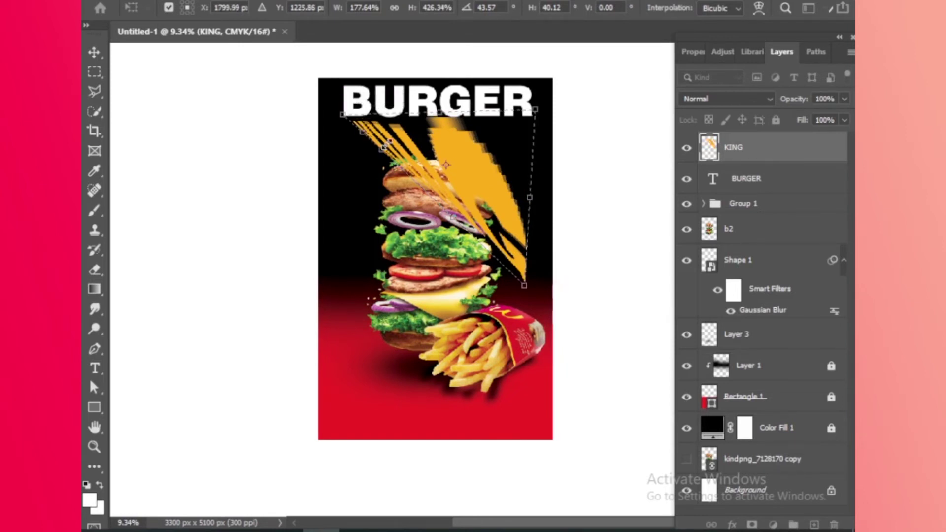
drag(380, 152, 337, 276)
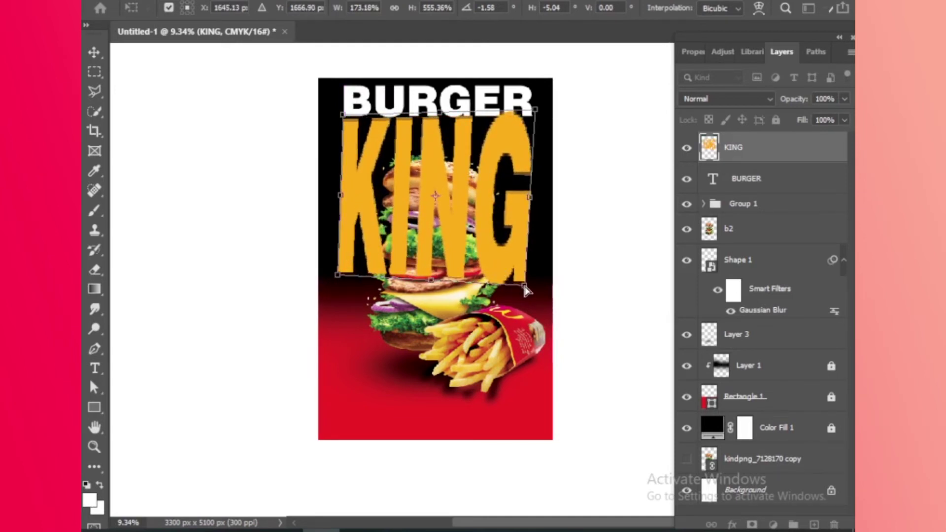
drag(519, 286, 541, 280)
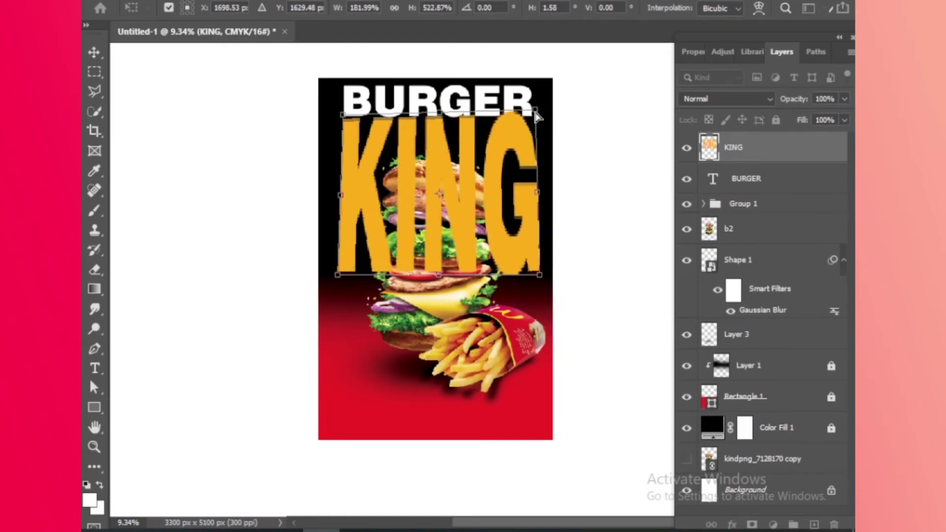
drag(535, 114, 538, 120)
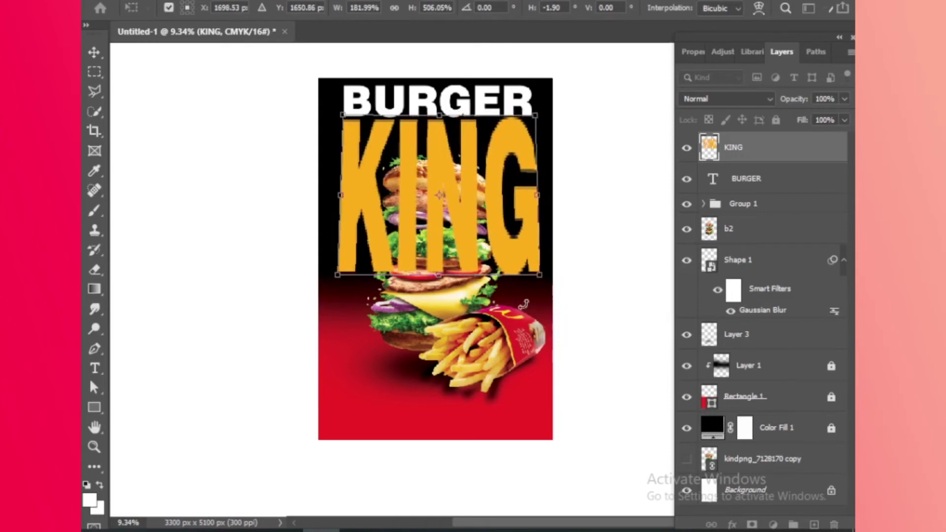
Commit the KING distortion and nudge it slightly right and down
key(Return)
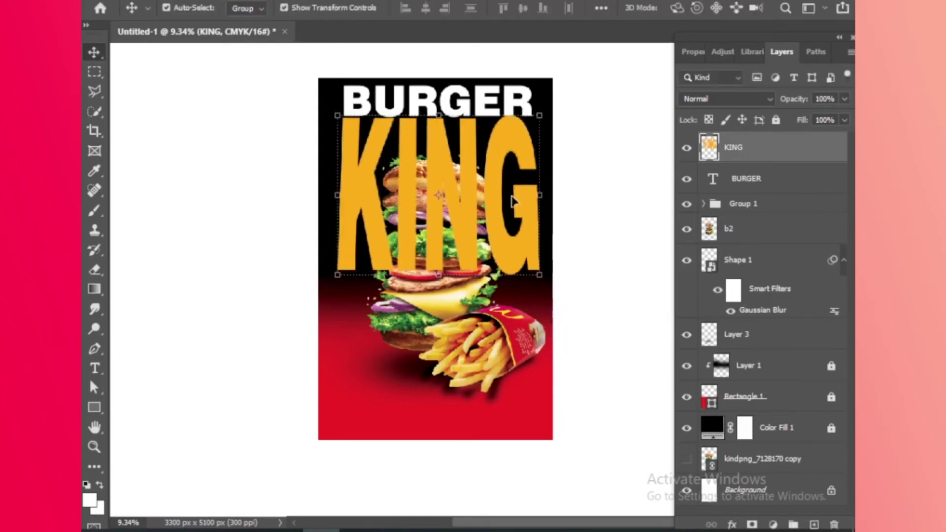
key(shift+Right)
key(shift+Right)
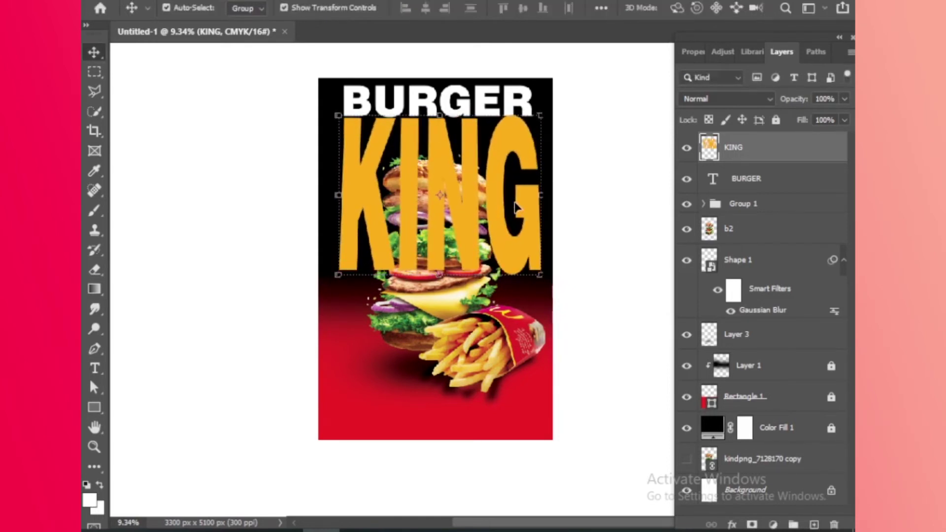
key(shift+Down)
key(shift+Down)
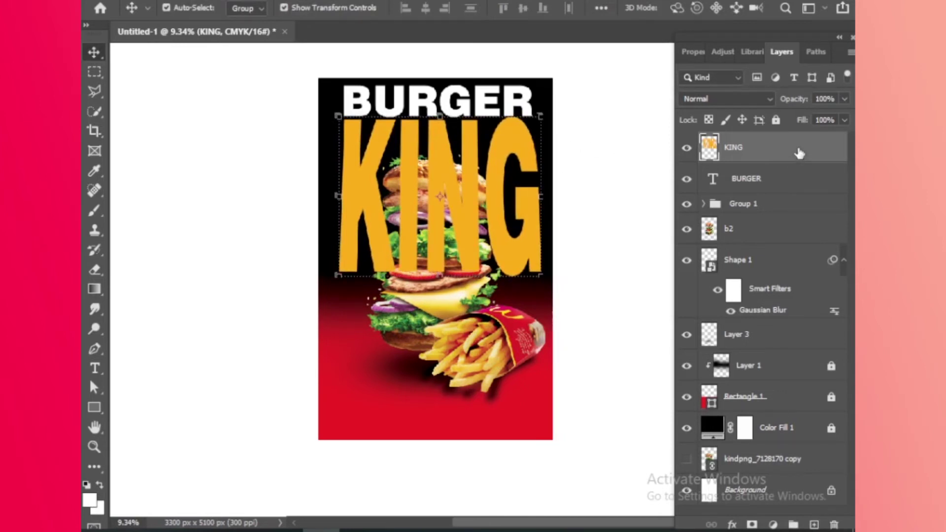
Reorder the KING layer to sit just beneath Layer 3, behind the burger
key(ctrl+bracketleft)
key(ctrl+bracketleft)
key(ctrl+bracketleft)
key(ctrl+bracketleft)
key(ctrl+bracketleft)
key(ctrl+bracketleft)
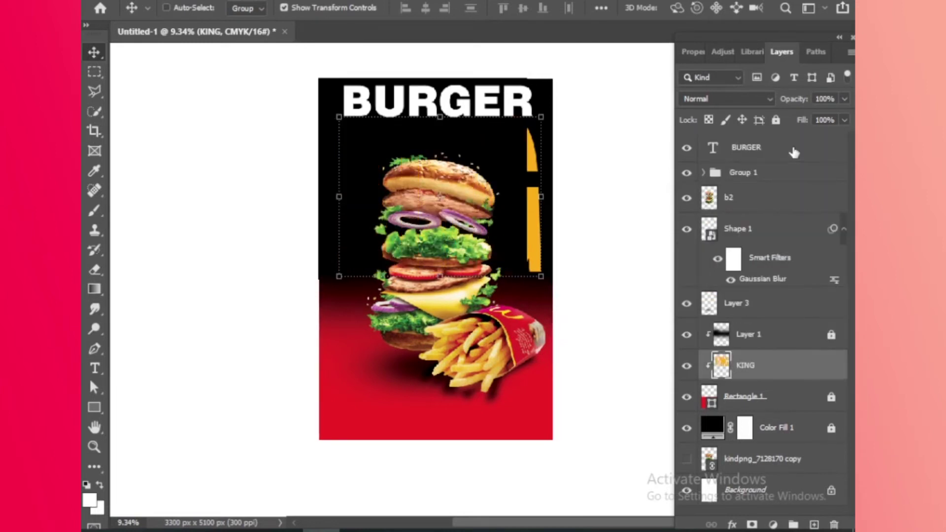
key(ctrl+bracketleft)
key(ctrl+bracketleft)
key(ctrl+bracketleft)
key(ctrl+bracketright)
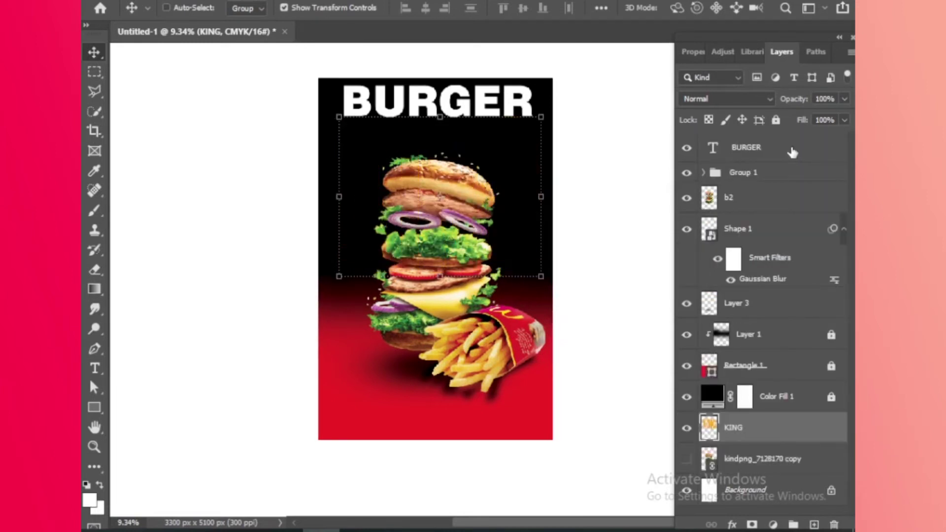
key(ctrl+bracketright)
key(ctrl+bracketright)
key(ctrl+bracketright)
key(ctrl+bracketright)
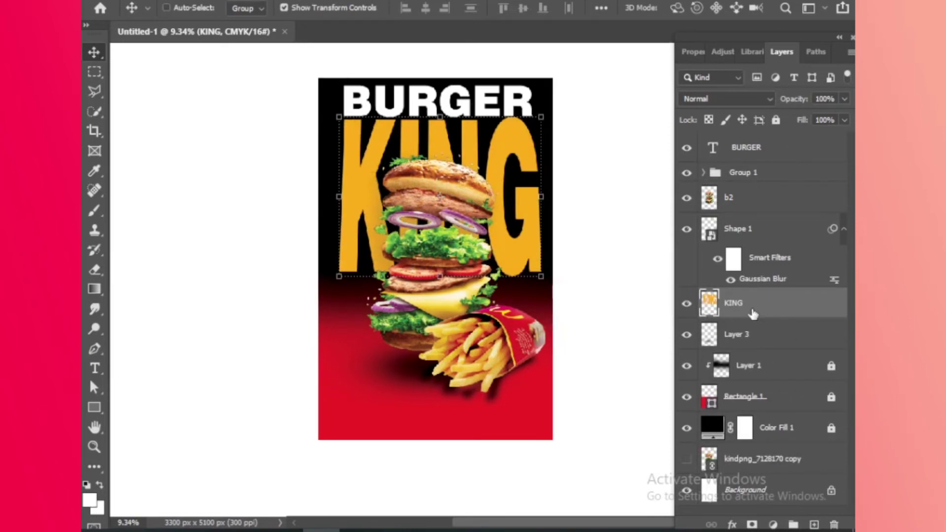
key(ctrl+bracketleft)
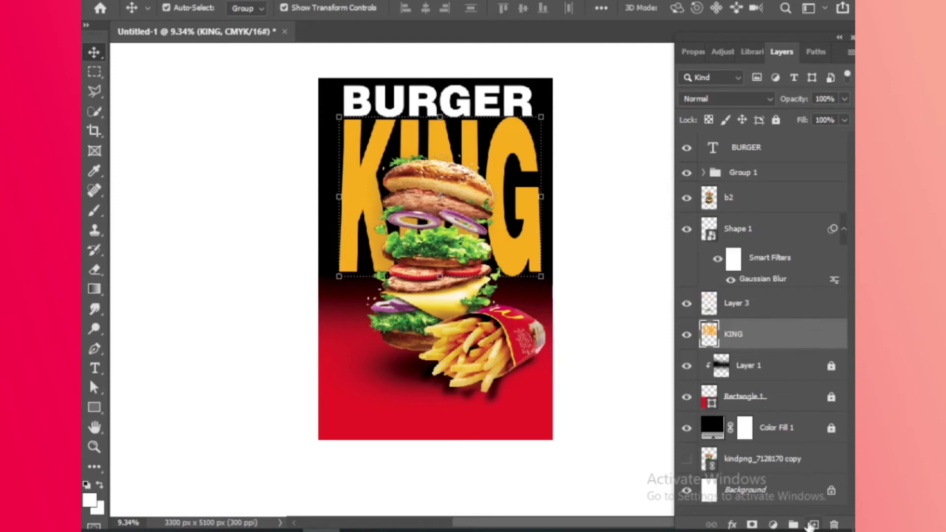
Add a new layer clipped to KING and choose black as the brush colour
click(812, 524)
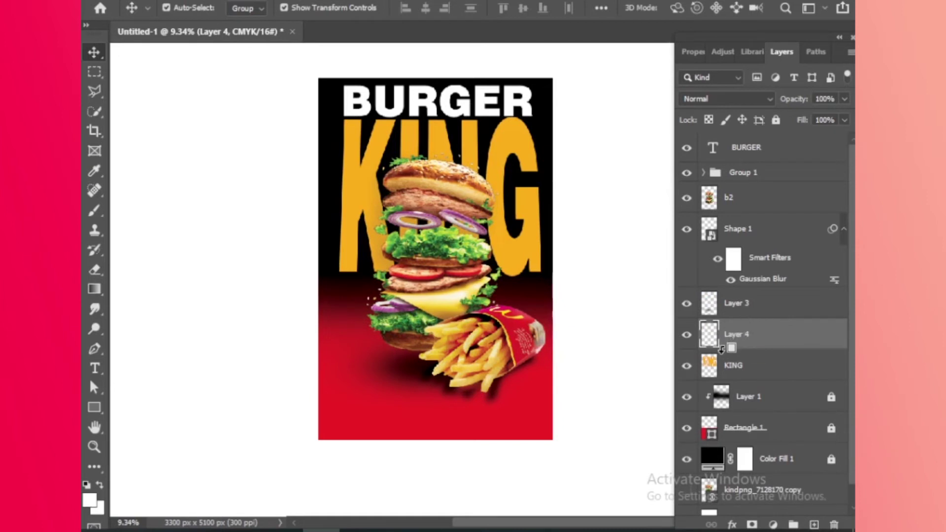
alt+click(721, 349)
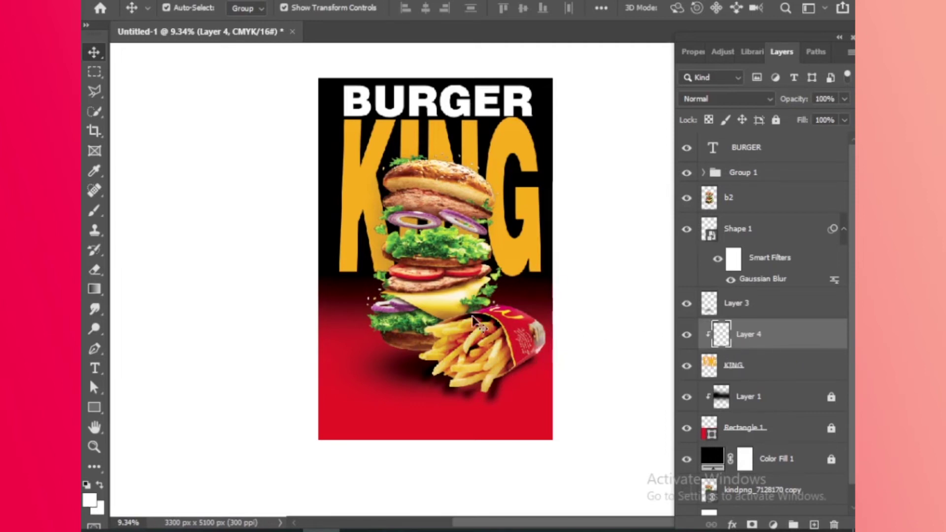
key(b)
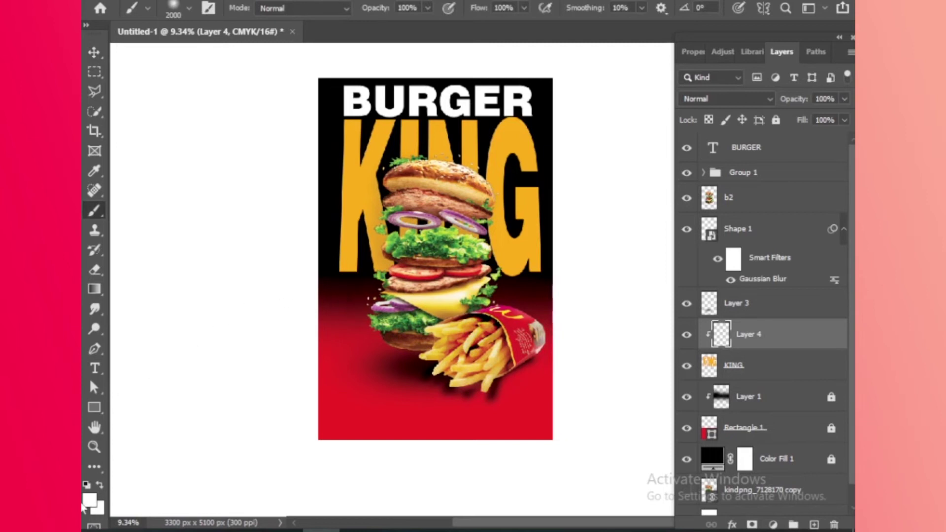
click(89, 505)
click(407, 444)
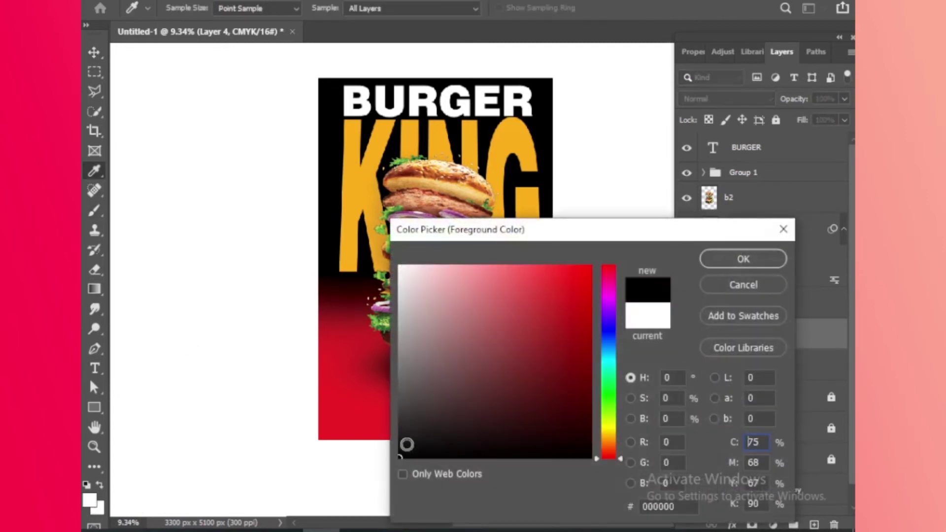
click(715, 257)
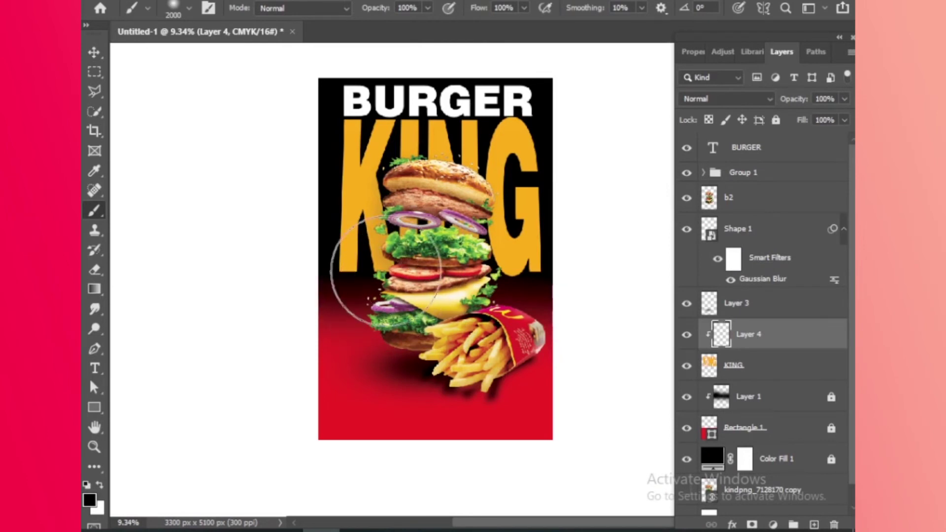
Paint black over KING's lower part with a soft 2000 px, 0% hardness brush
right_click(394, 254)
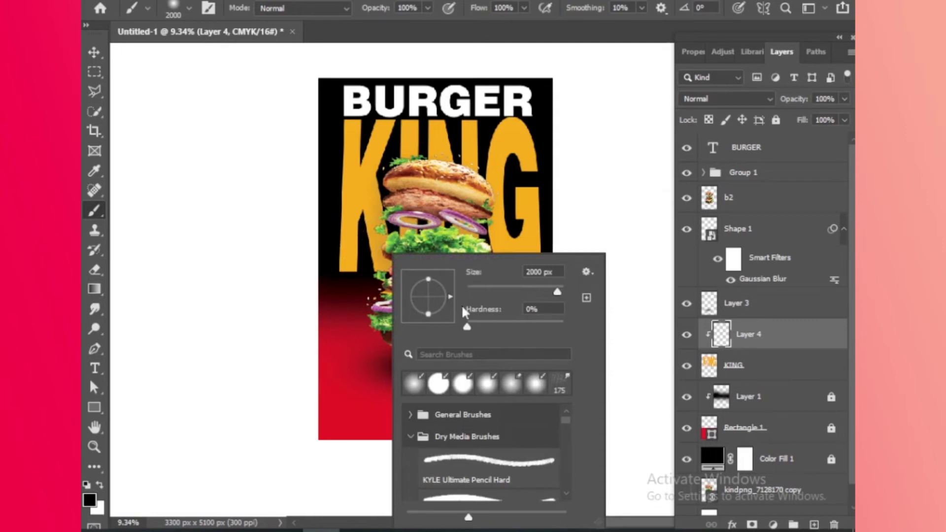
click(355, 284)
mouse_move(354, 285)
mouse_down()
mouse_move(572, 278)
mouse_move(585, 295)
mouse_up()
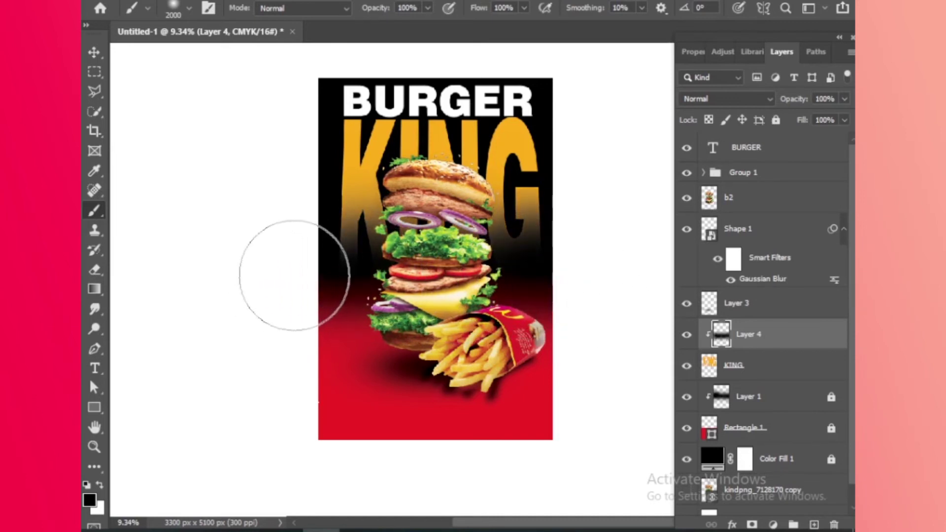
drag(308, 273, 306, 274)
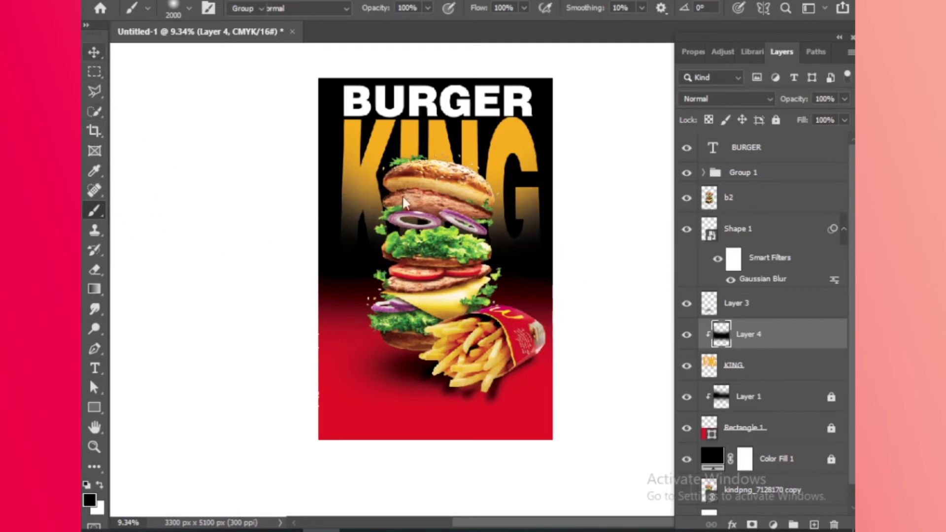
click(94, 52)
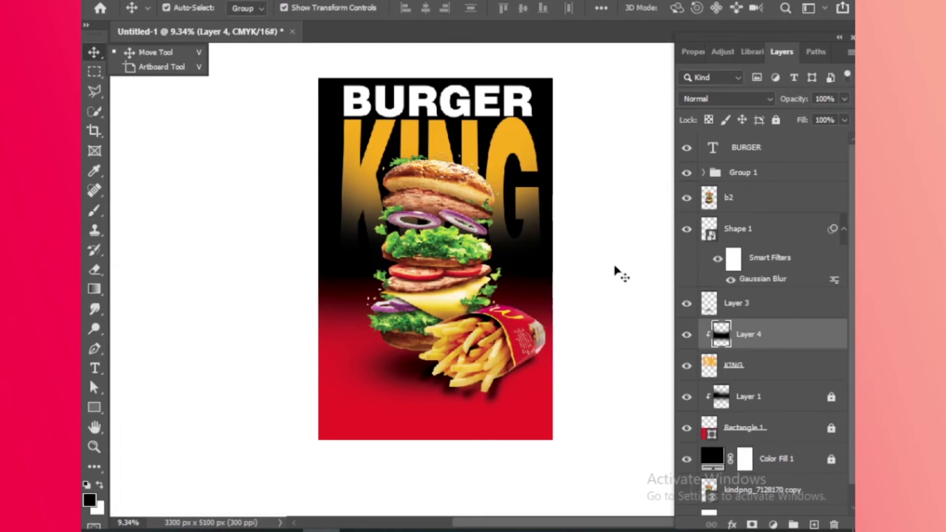
Select the b2 and Shape 1 layers, nudge them left twice, then deselect
scroll(606, 276, down, 4)
scroll(627, 252, up, 2)
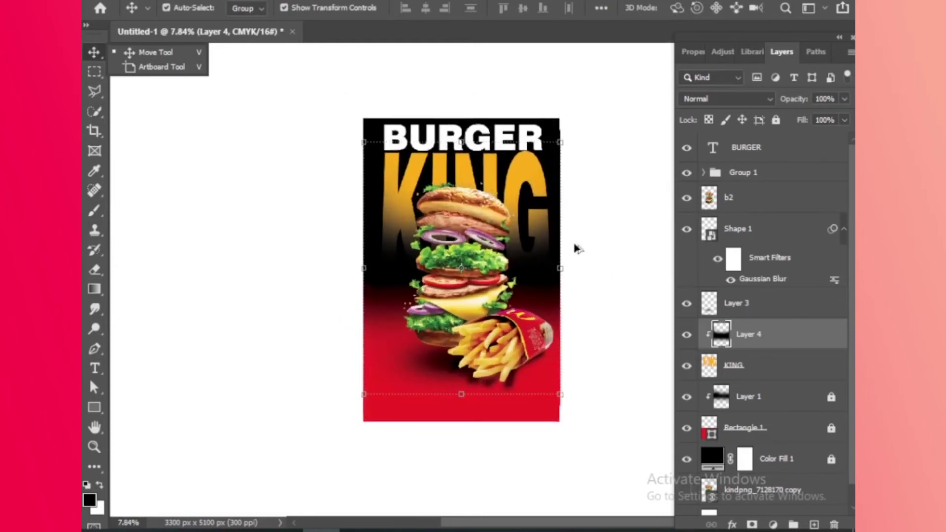
click(616, 232)
drag(622, 249, 585, 232)
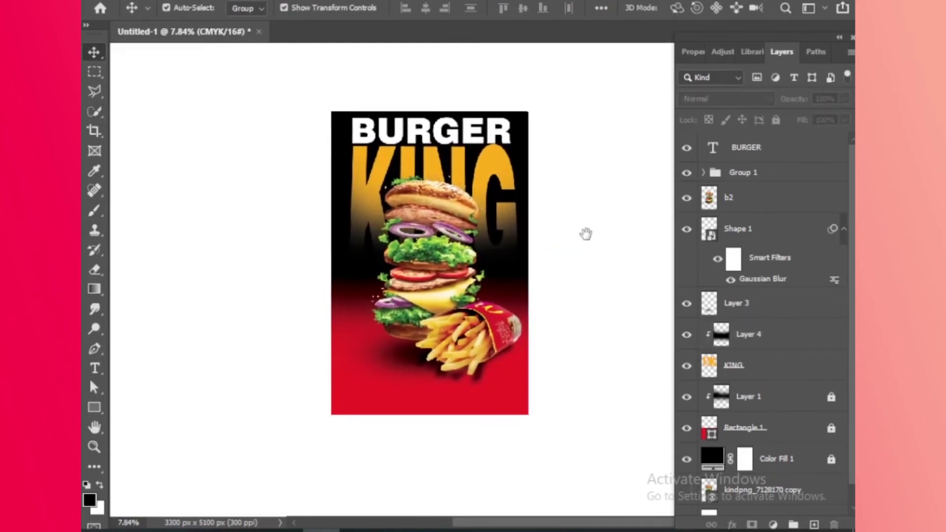
click(443, 253)
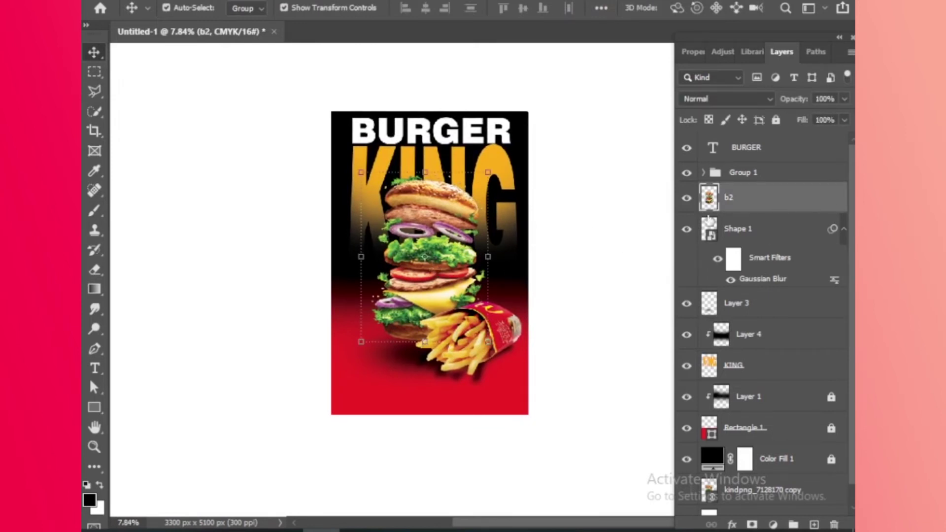
key(ctrl)
ctrl+click(775, 241)
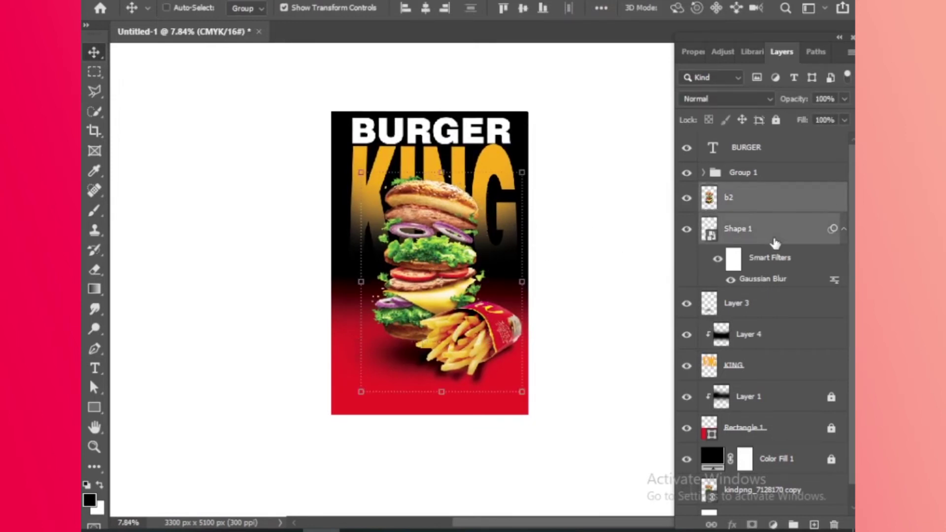
key(shift+Left)
key(shift+Left)
key(shift+Left)
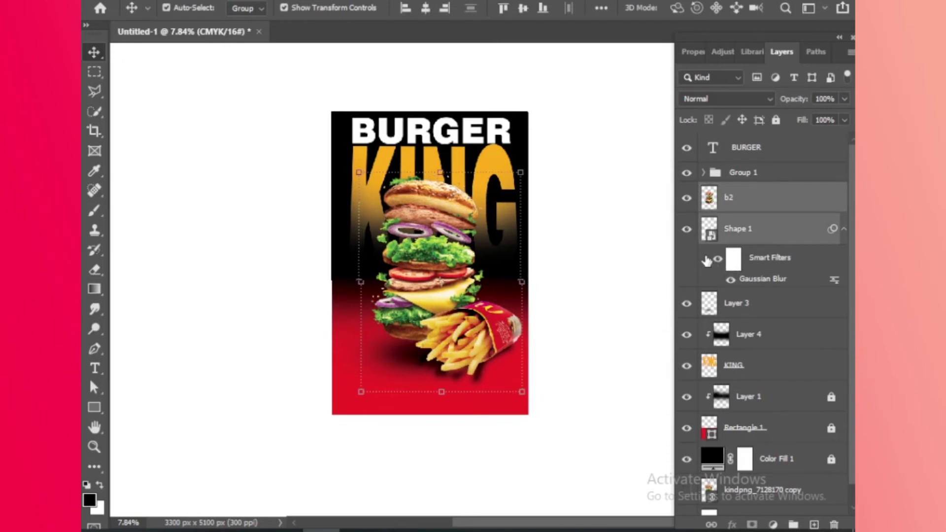
key(shift+Left)
key(shift+Left)
key(shift+Left)
key(shift+Left)
key(shift+Left)
key(shift+Left)
key(shift+Left)
key(shift+Left)
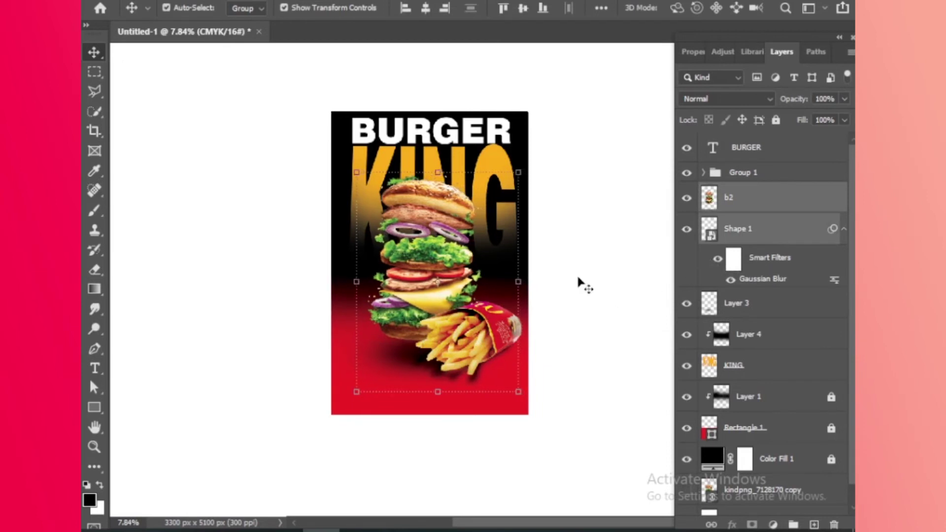
click(575, 293)
scroll(572, 303, up, 1)
scroll(574, 281, up, 1)
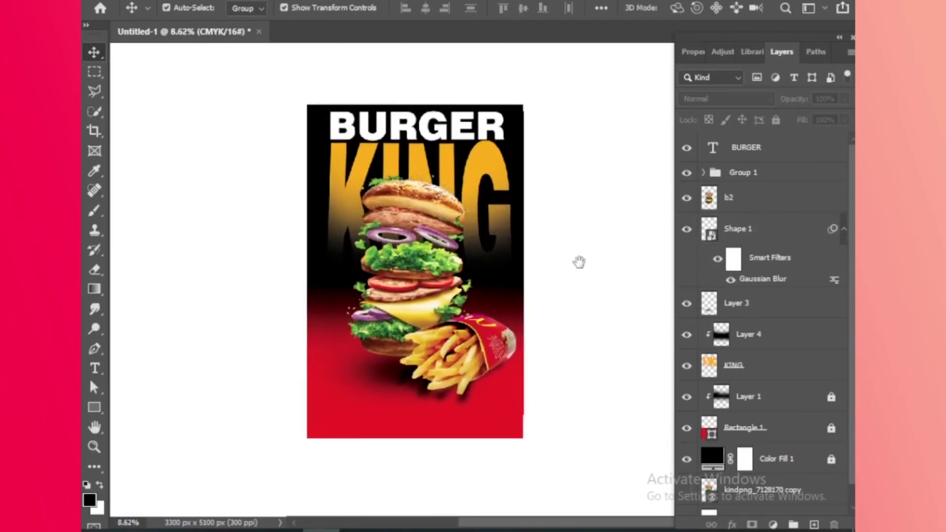
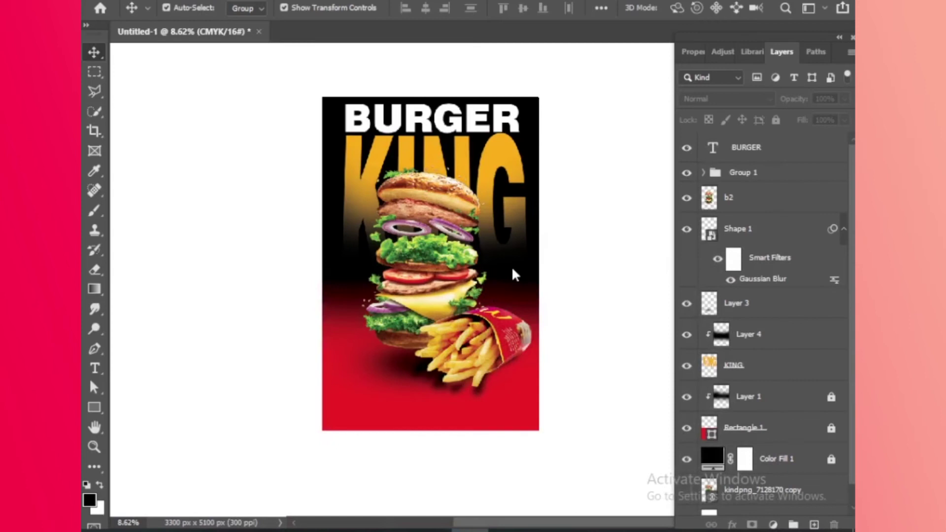
Start a text layer low on the poster with a 36 pt font size
scroll(512, 274, up, 3)
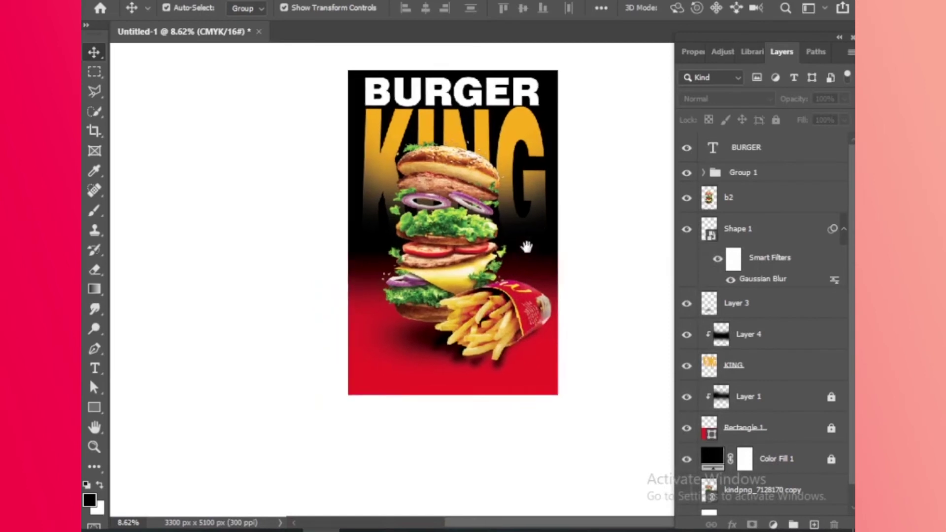
scroll(488, 317, up, 2)
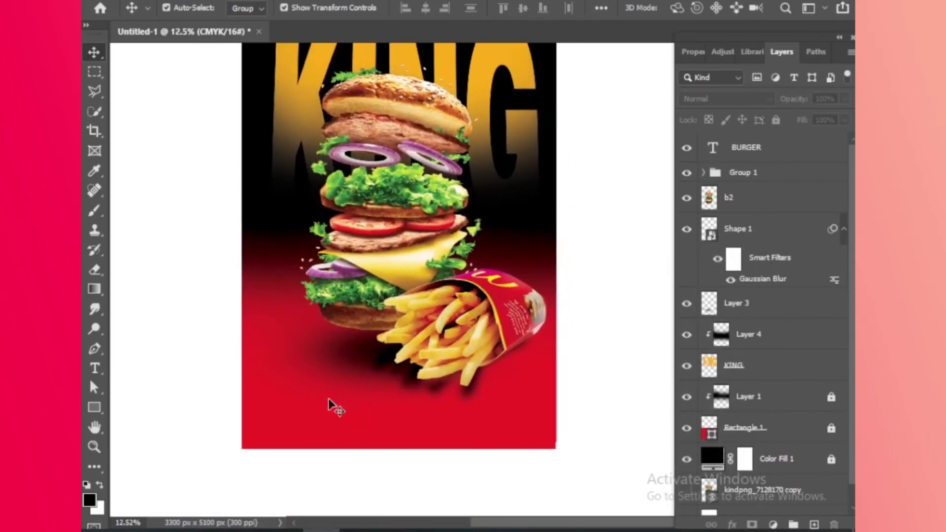
key(t)
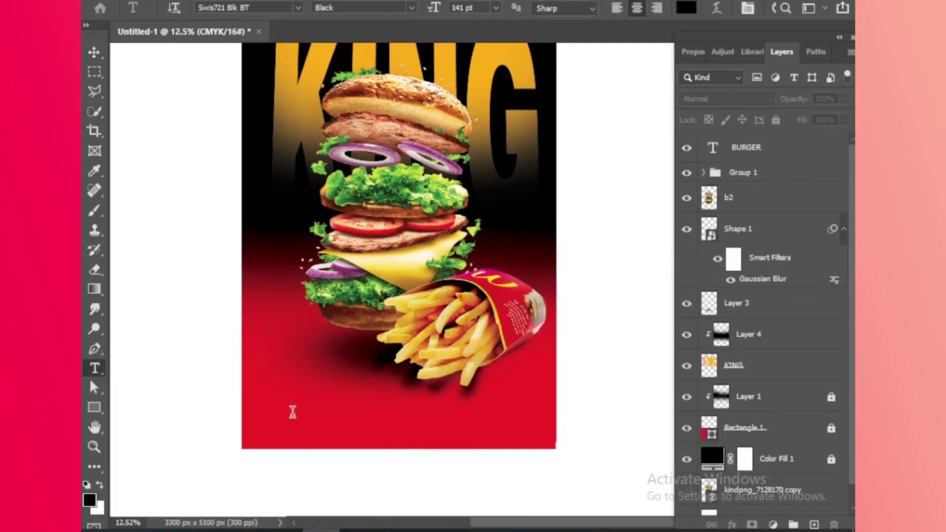
click(292, 411)
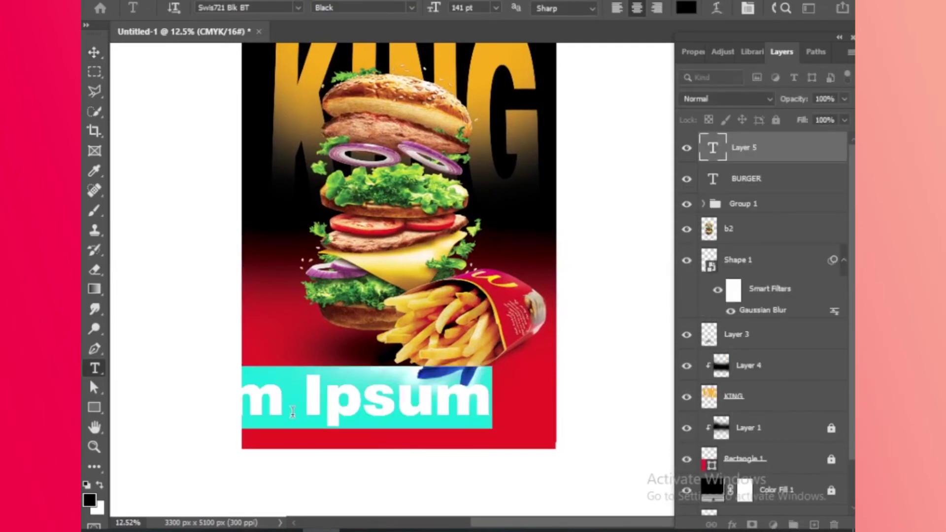
click(496, 8)
text(16)
key(Return)
click(495, 7)
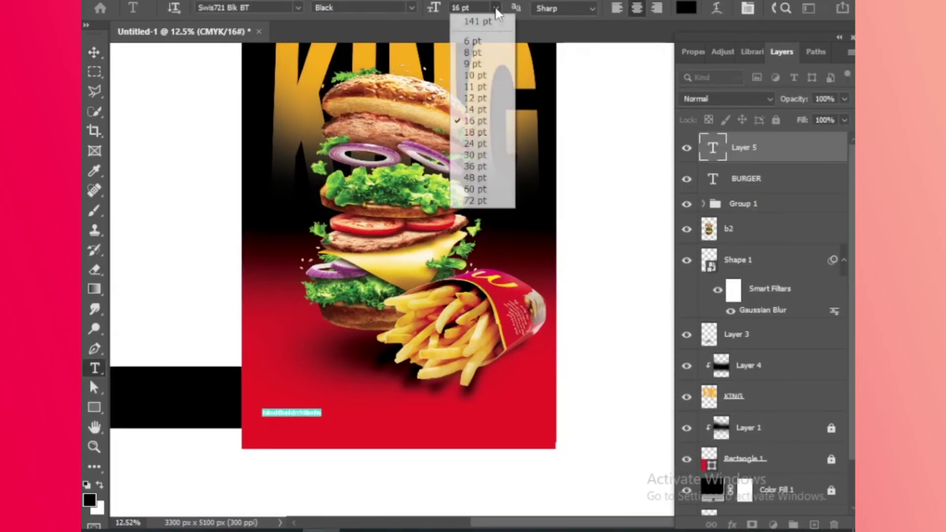
click(490, 163)
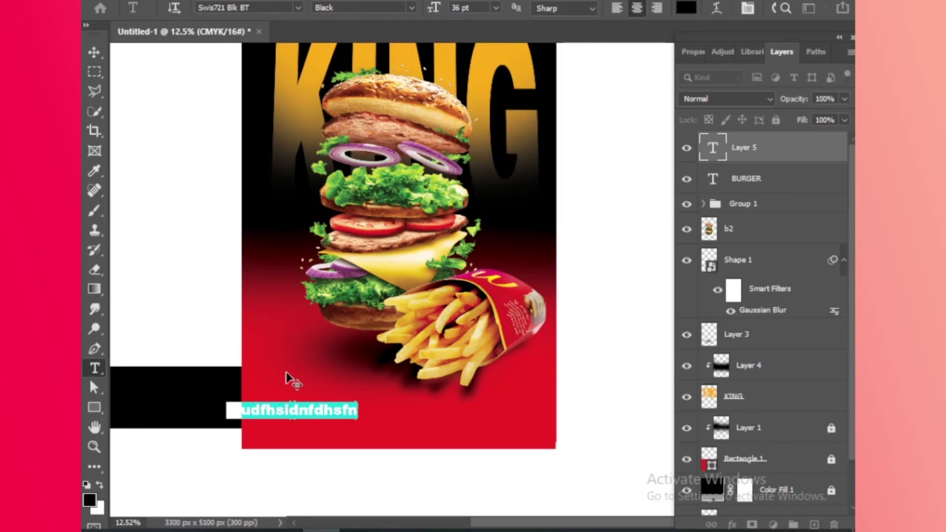
Type GRAB THE NEW VEGGIE GIANT and centre it near the poster's bottom
text(G)
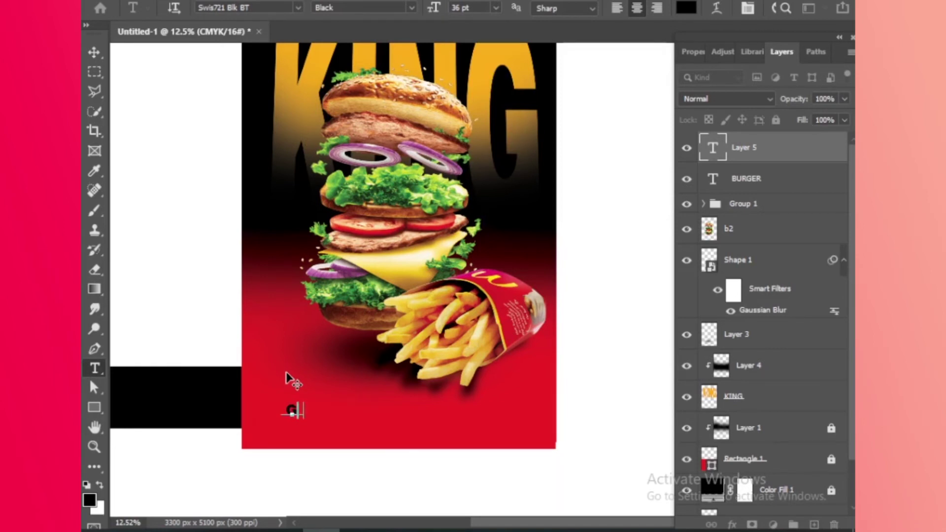
text(RAB T)
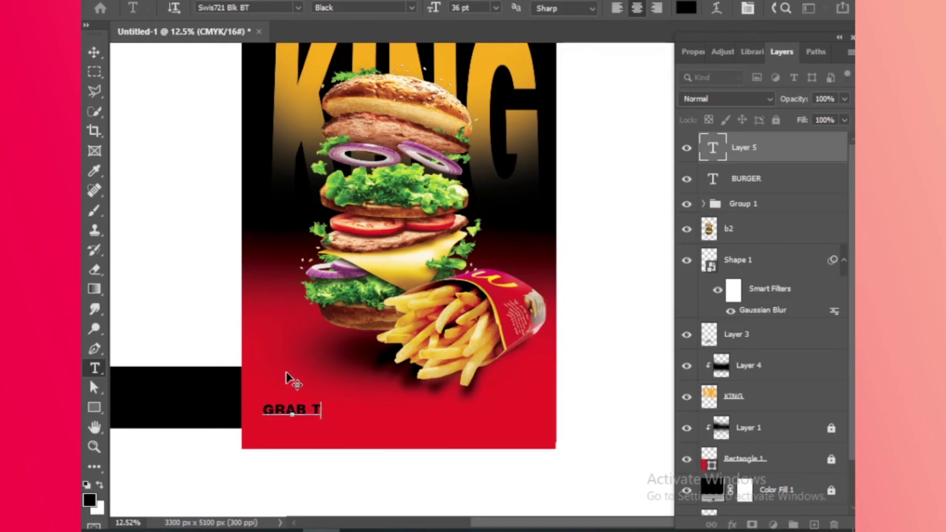
text(HE N)
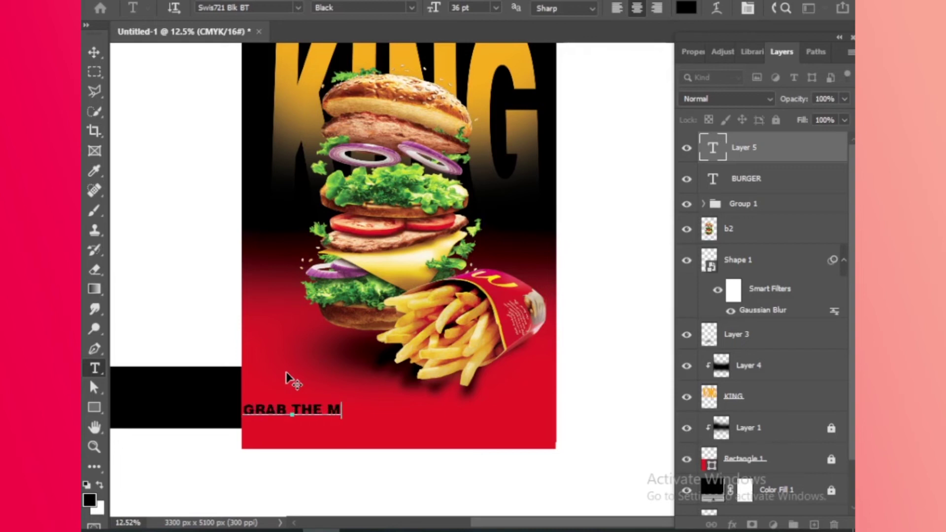
text(EW )
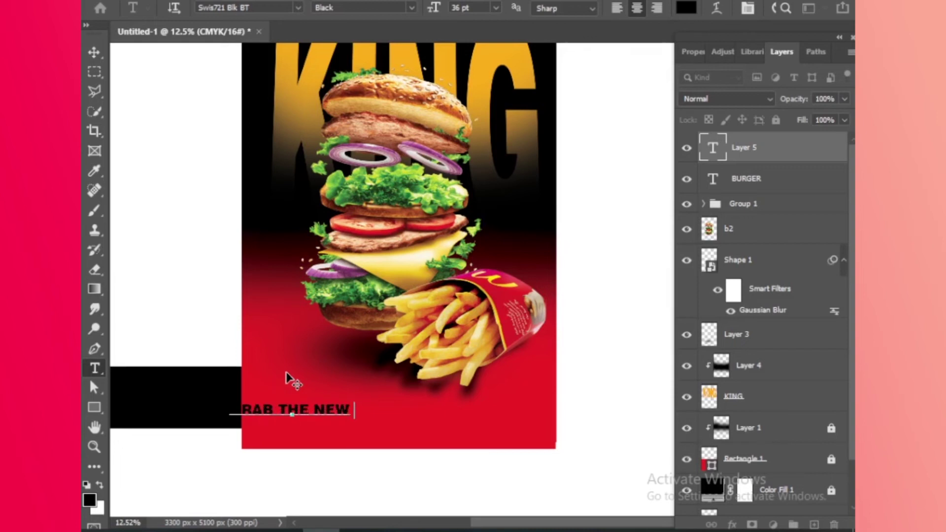
text(VE)
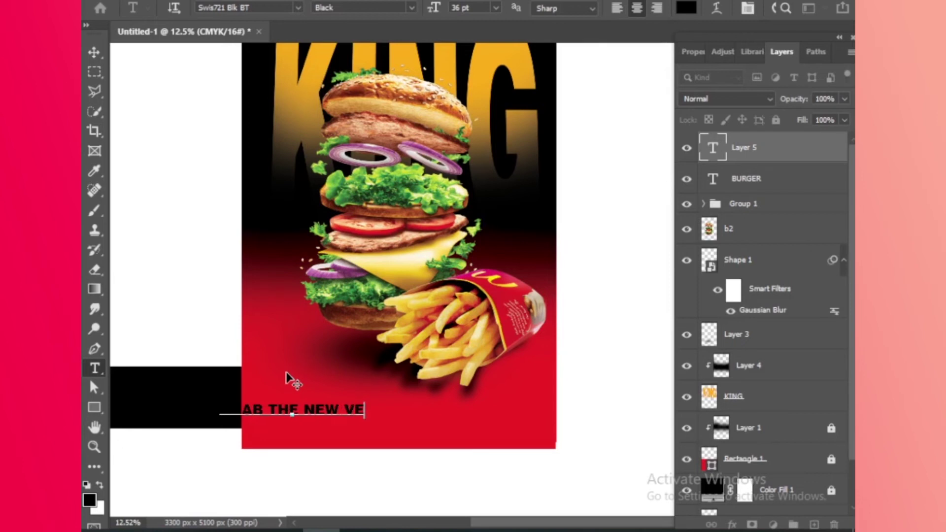
text(GGIE)
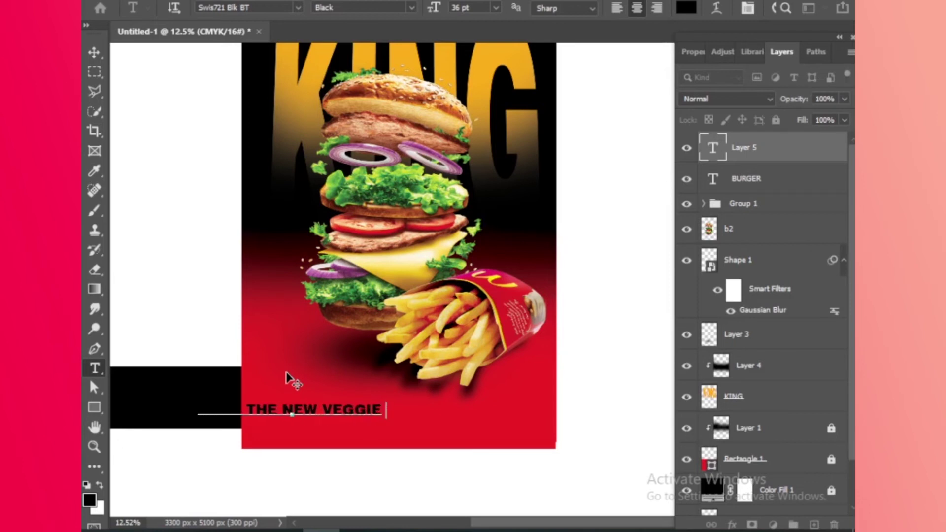
text( GIANT)
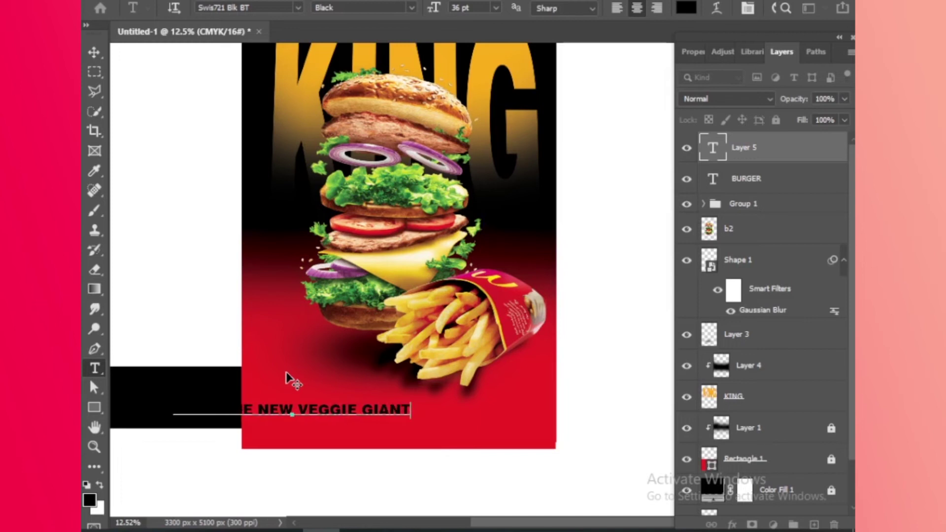
key(ctrl+a)
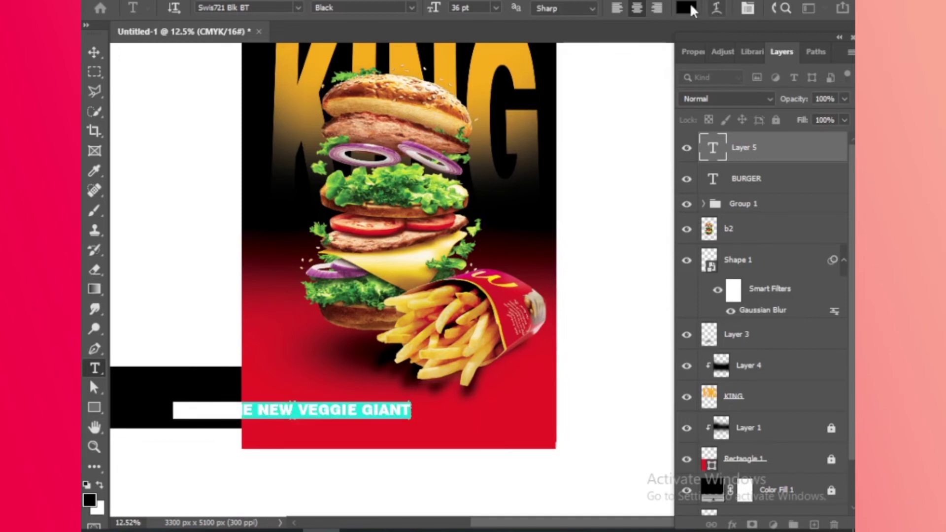
click(93, 53)
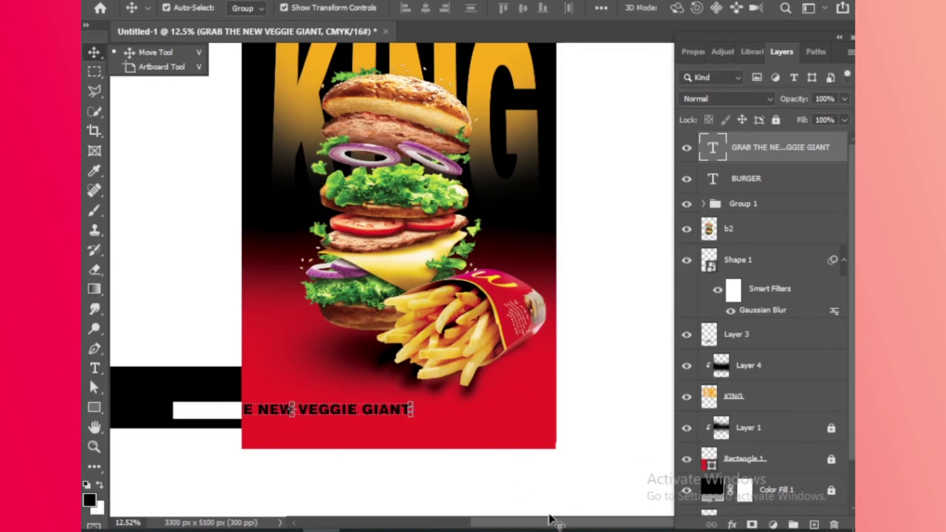
drag(344, 414, 447, 419)
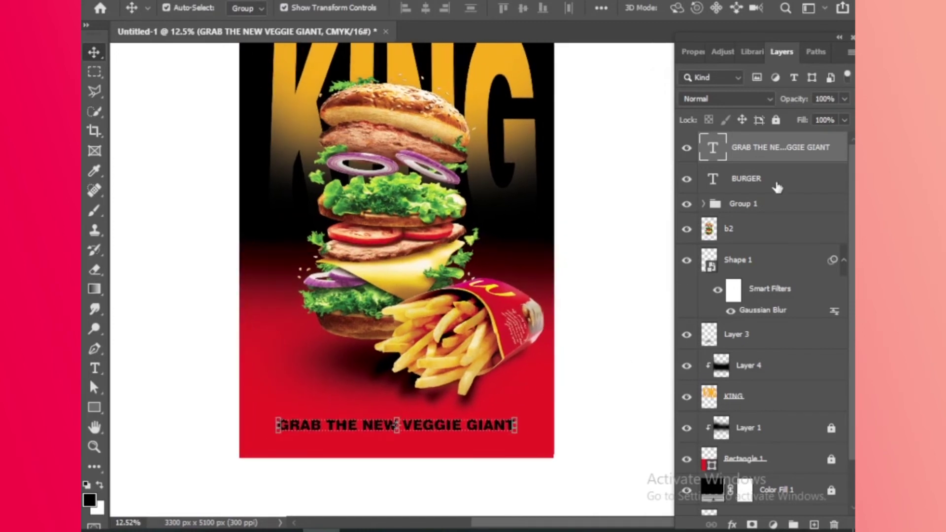
Draw a yellow-orange rectangle over the tagline as a banner
click(95, 407)
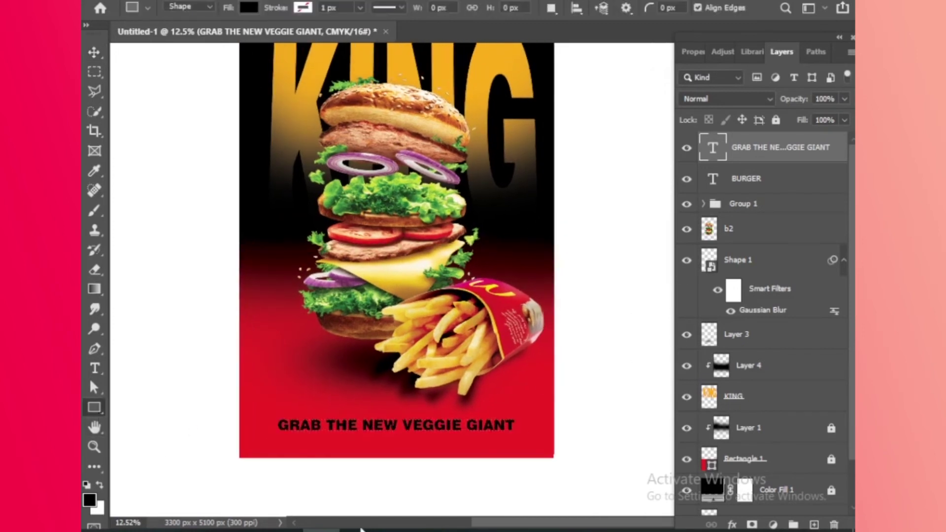
click(247, 8)
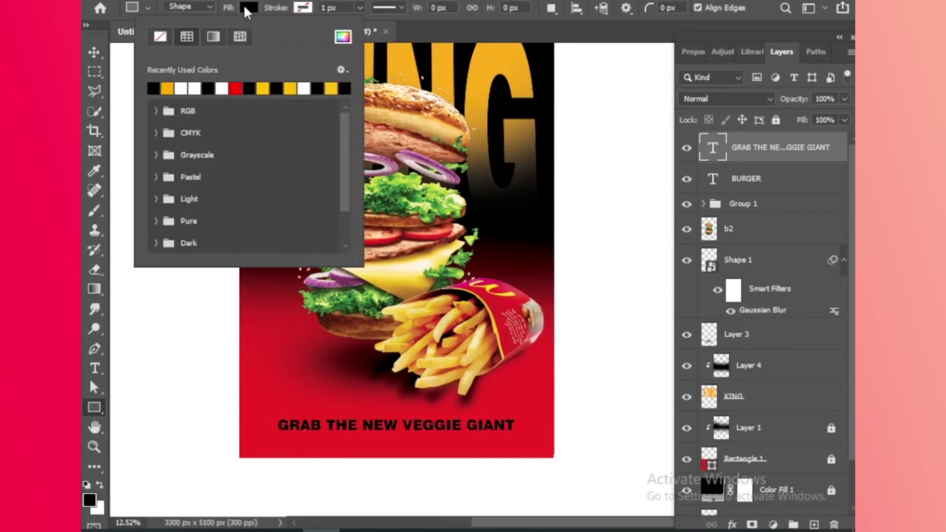
click(167, 88)
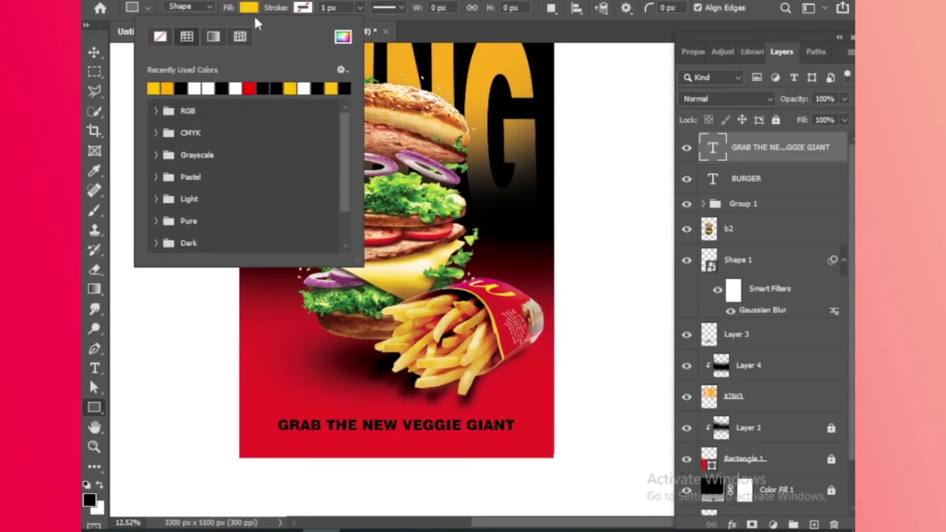
click(249, 8)
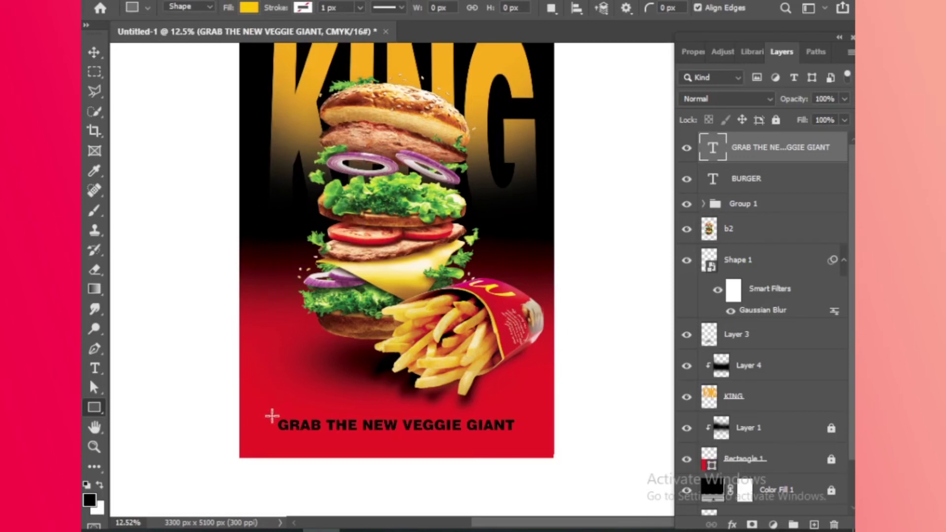
drag(272, 416, 523, 437)
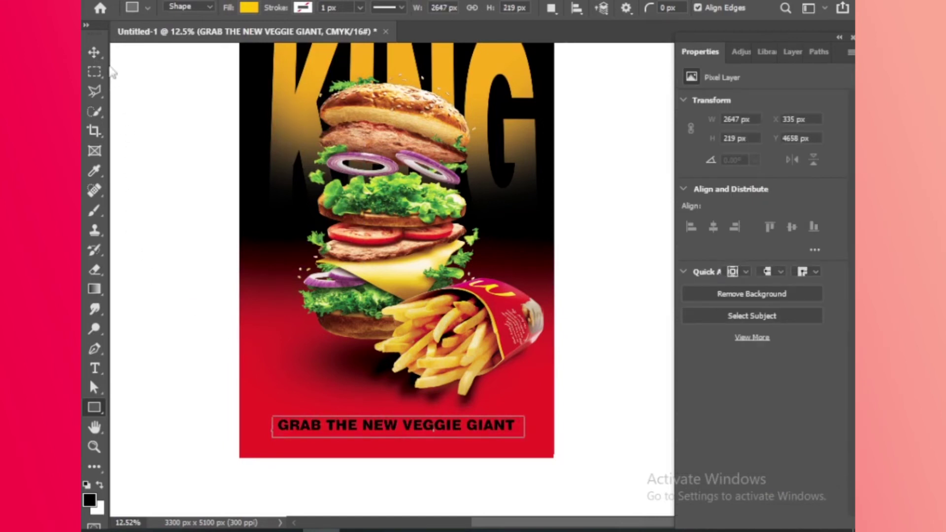
Bring the tagline in front of the banner and darken the banner to orange-yellow
click(91, 49)
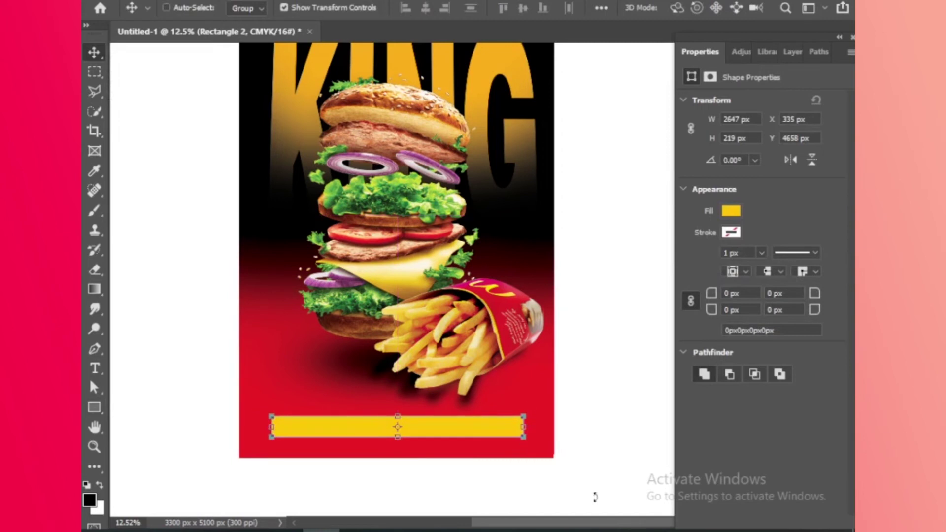
key(ctrl+bracketleft)
click(731, 212)
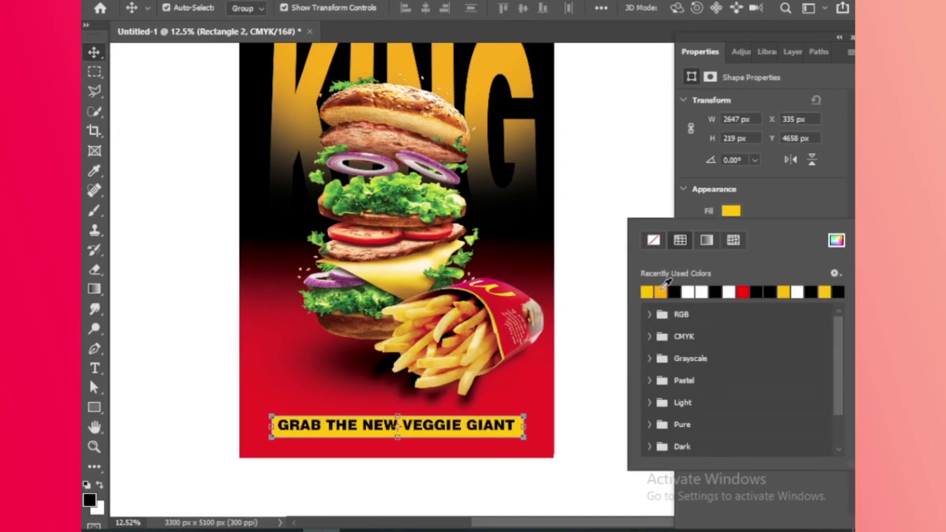
click(661, 291)
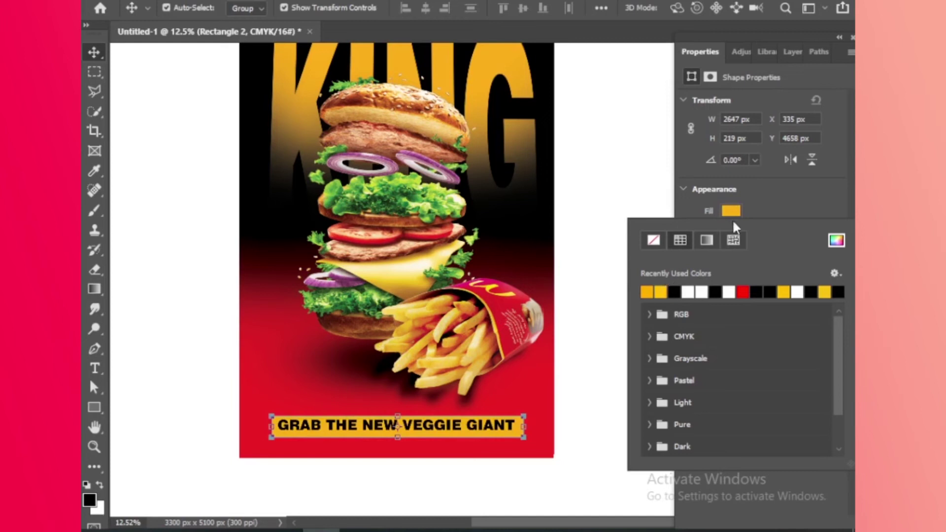
click(773, 195)
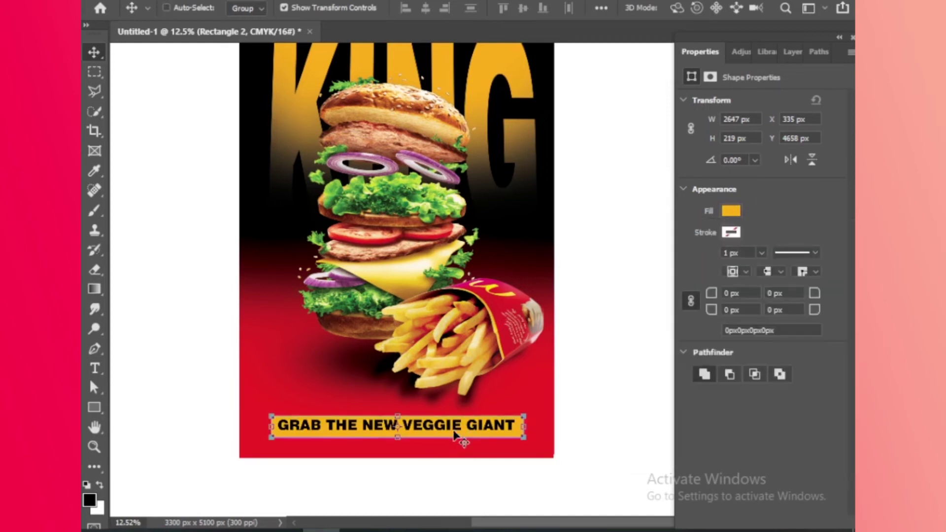
Skew the yellow banner with Free Transform so its right end rises
key(ctrl+t)
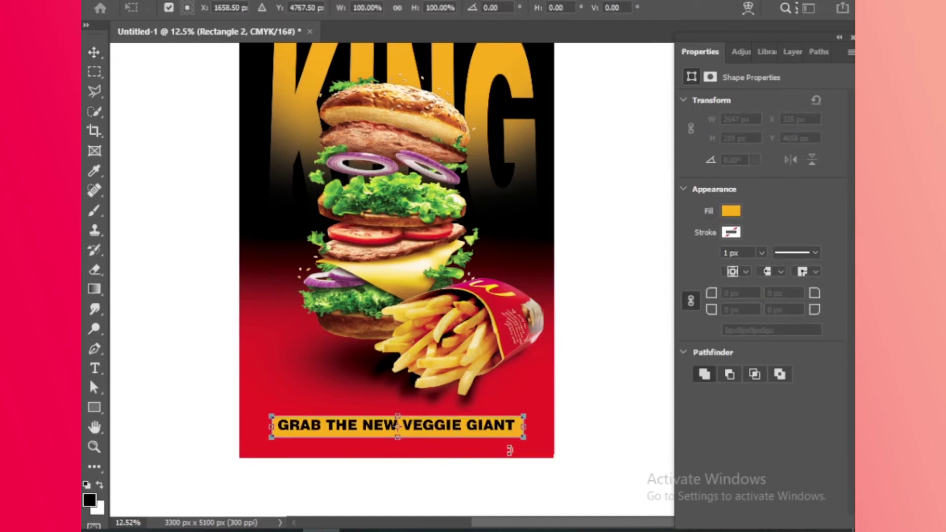
drag(526, 422, 529, 417)
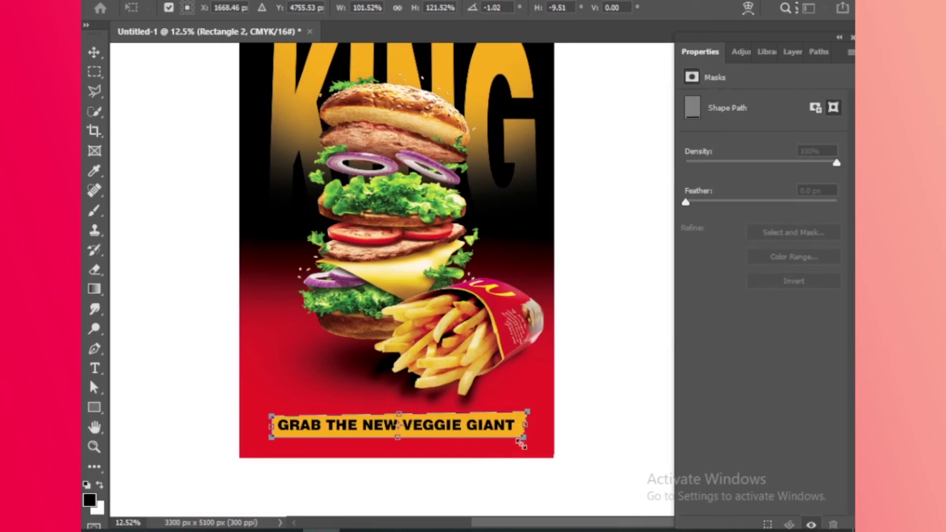
drag(525, 443, 519, 444)
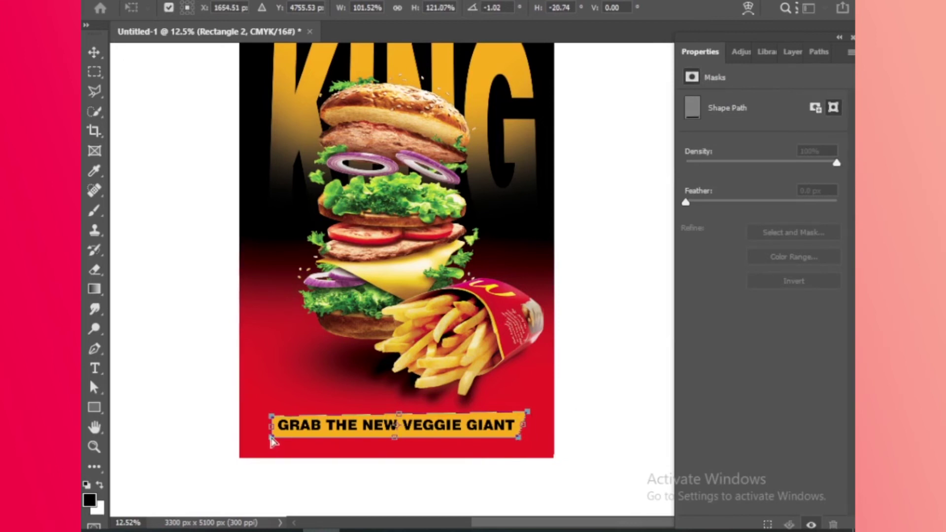
drag(272, 440, 272, 438)
text(165)
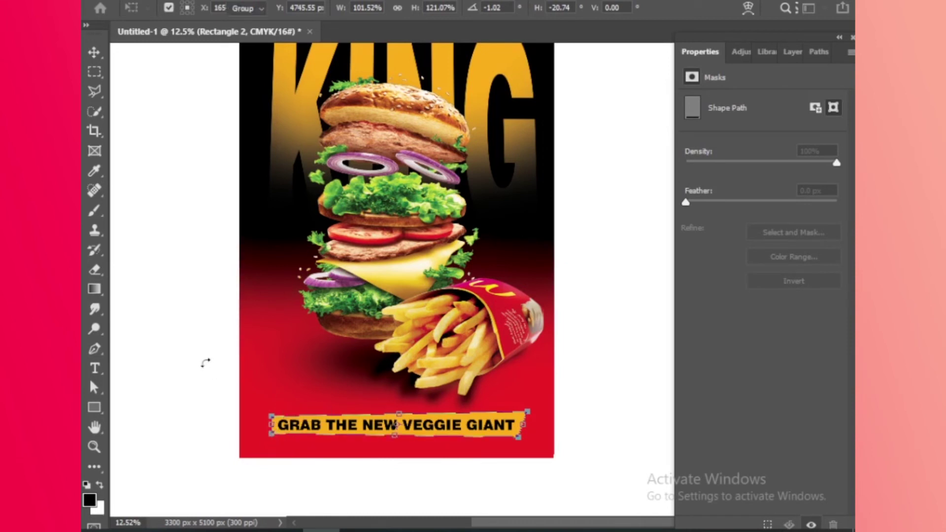
key(Return)
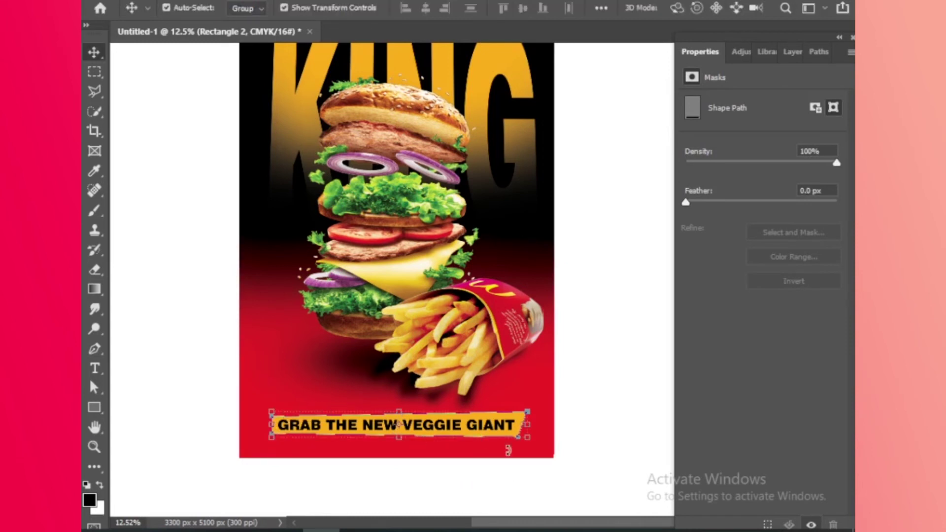
Duplicate the banner rectangle and fill the copy near-black
key(ctrl)
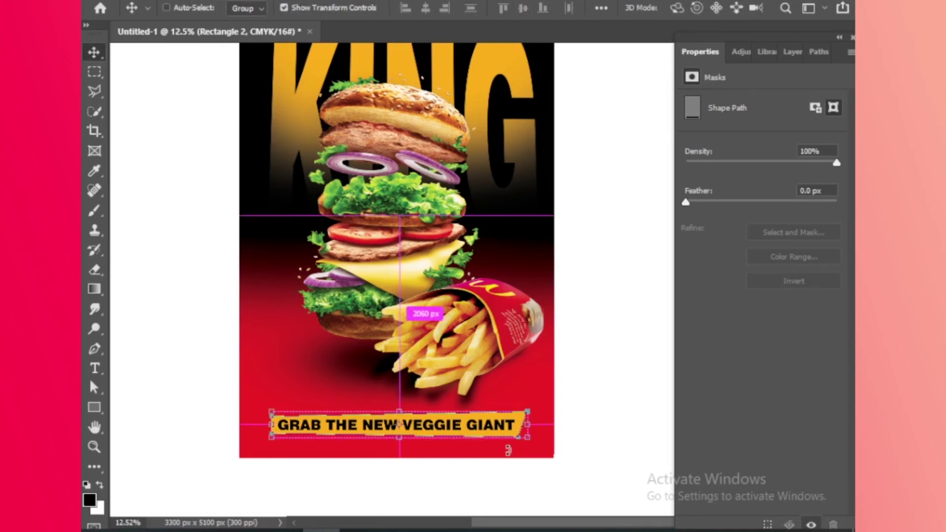
key(ctrl+j)
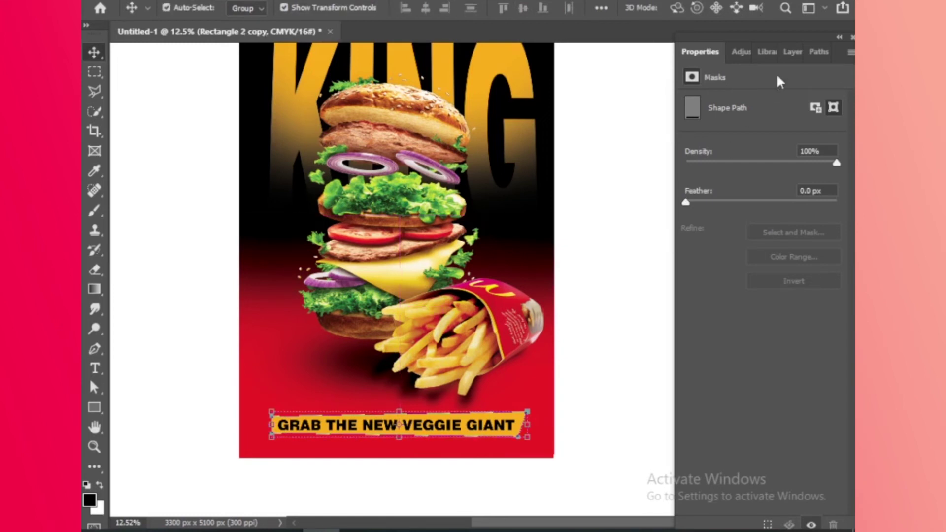
click(792, 52)
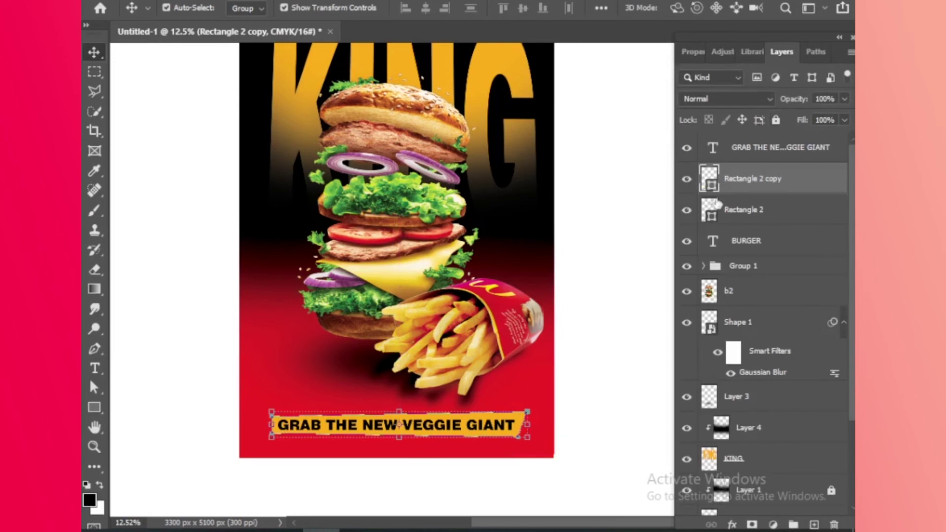
double_click(710, 186)
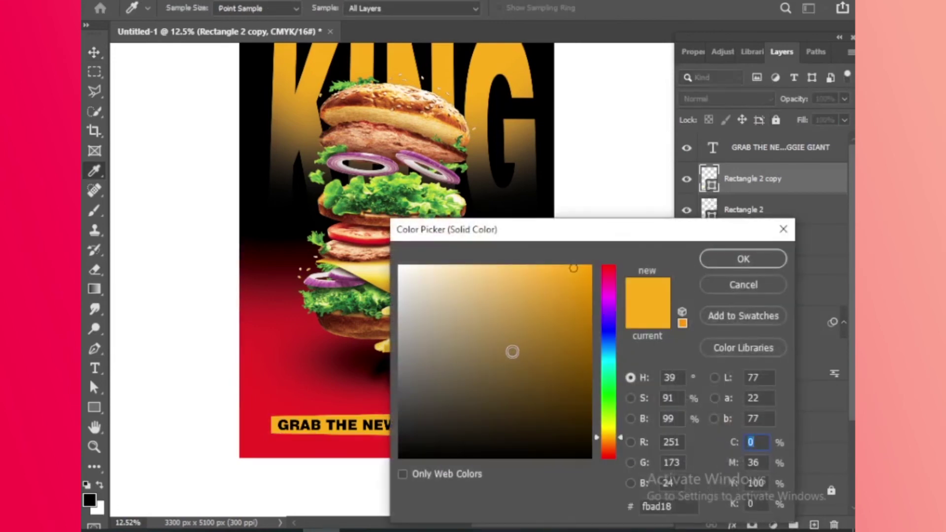
drag(512, 347, 445, 470)
click(723, 258)
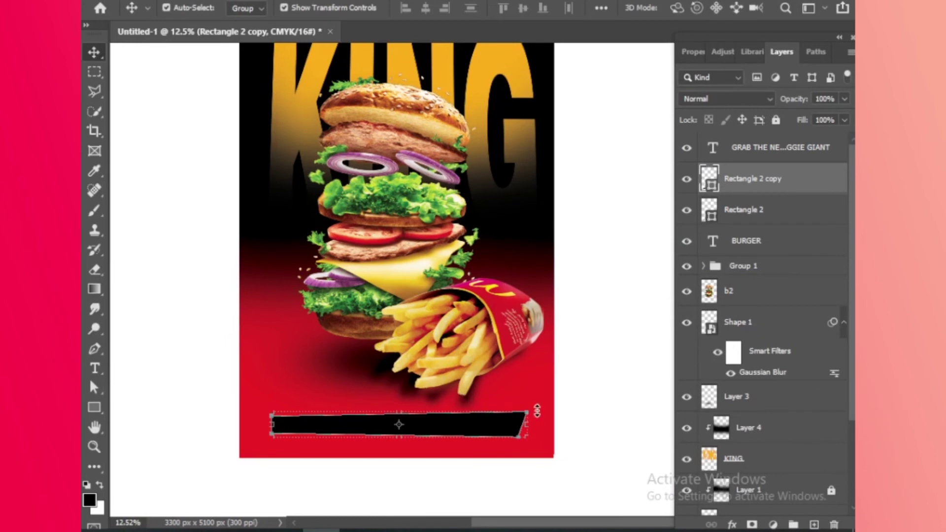
Rotate the black copy slightly and send it behind the yellow banner
drag(537, 410, 538, 415)
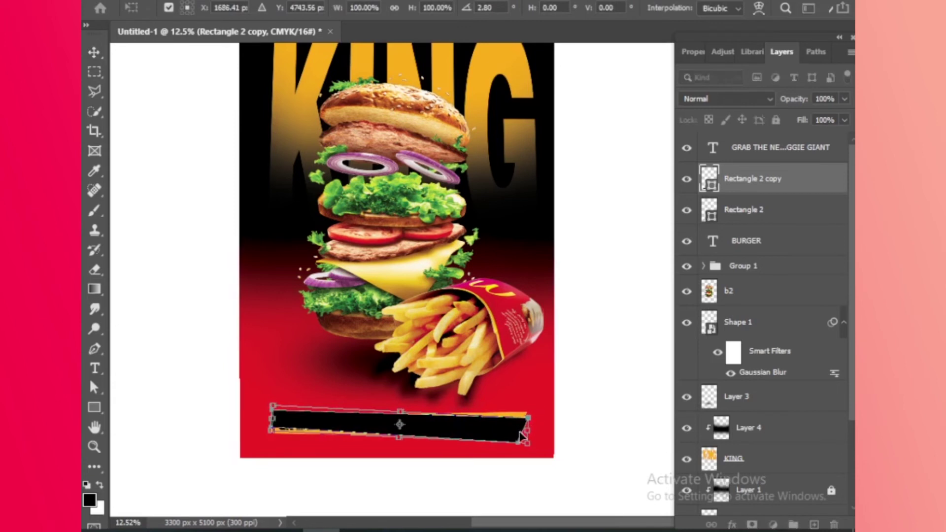
drag(522, 436, 525, 436)
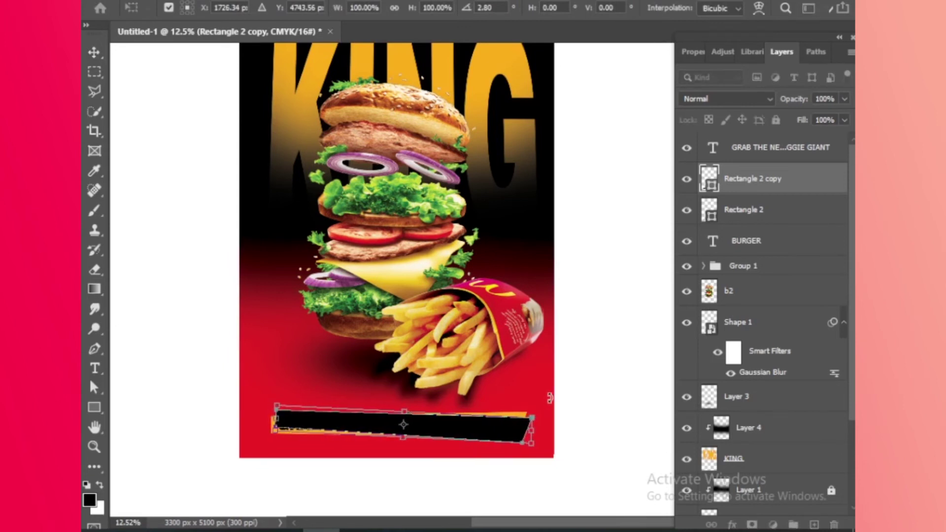
key(Return)
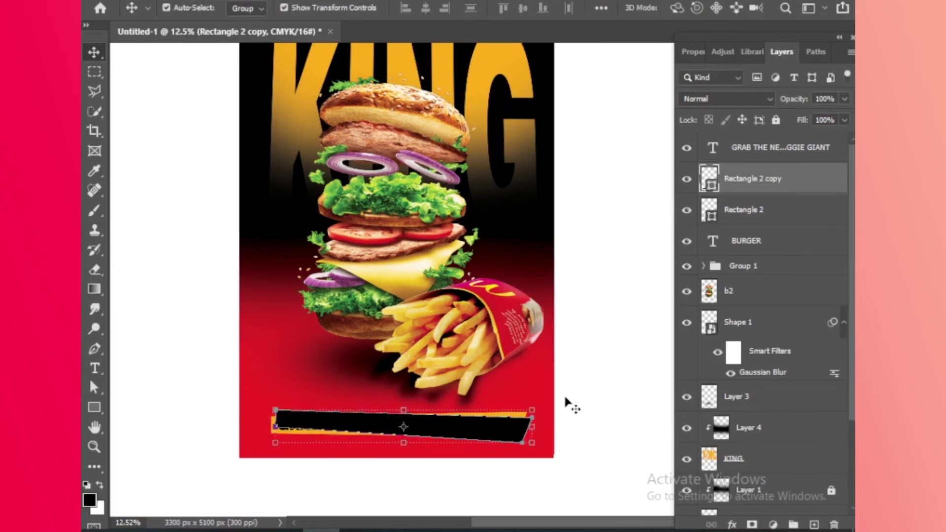
key(ctrl+bracketleft)
Select the GRAB text, Rectangle 2 and Rectangle 2 copy layers and shift them left
ctrl+click(543, 432)
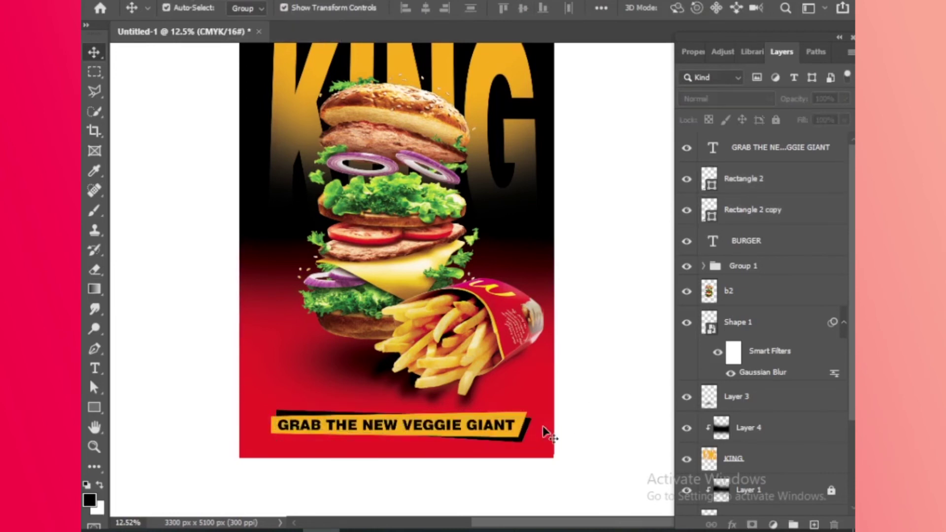
scroll(567, 423, down, 3)
scroll(567, 422, up, 1)
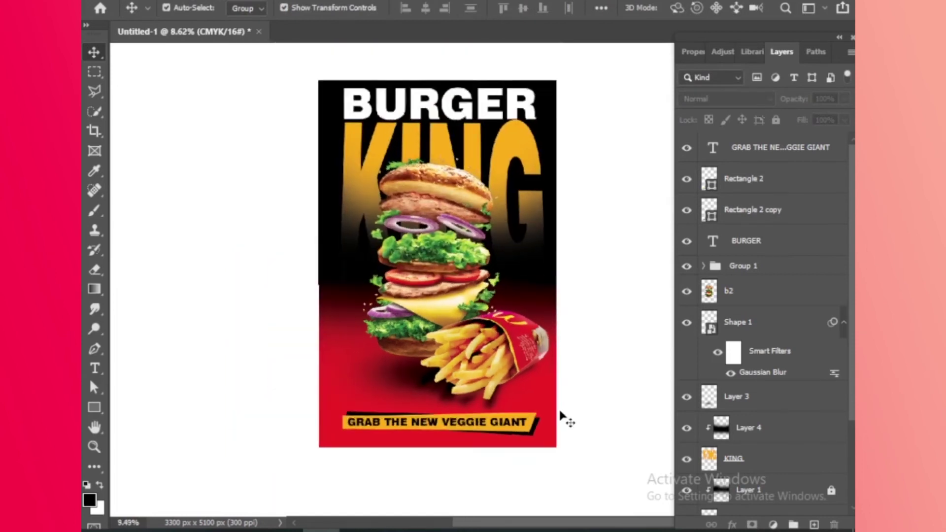
scroll(522, 389, up, 3)
mouse_move(522, 389)
mouse_down()
mouse_move(516, 397)
mouse_move(535, 392)
mouse_up()
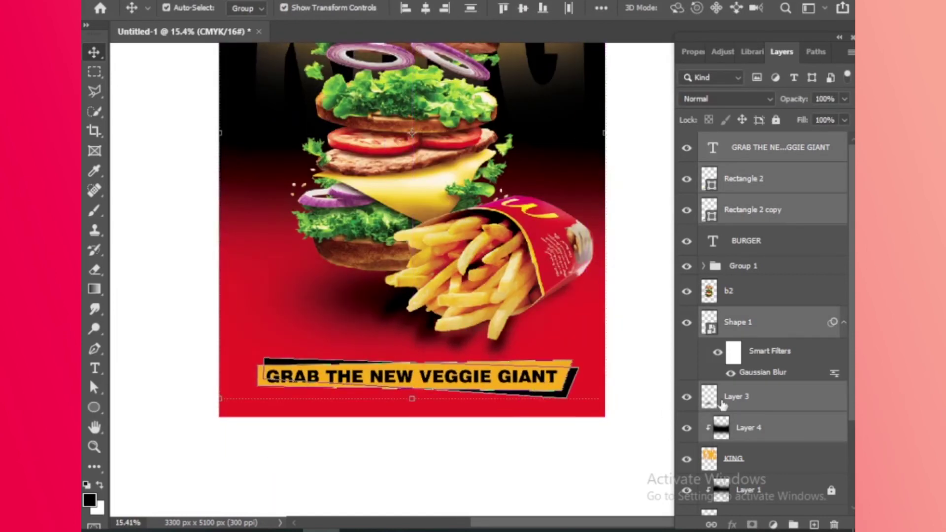
click(609, 469)
click(792, 178)
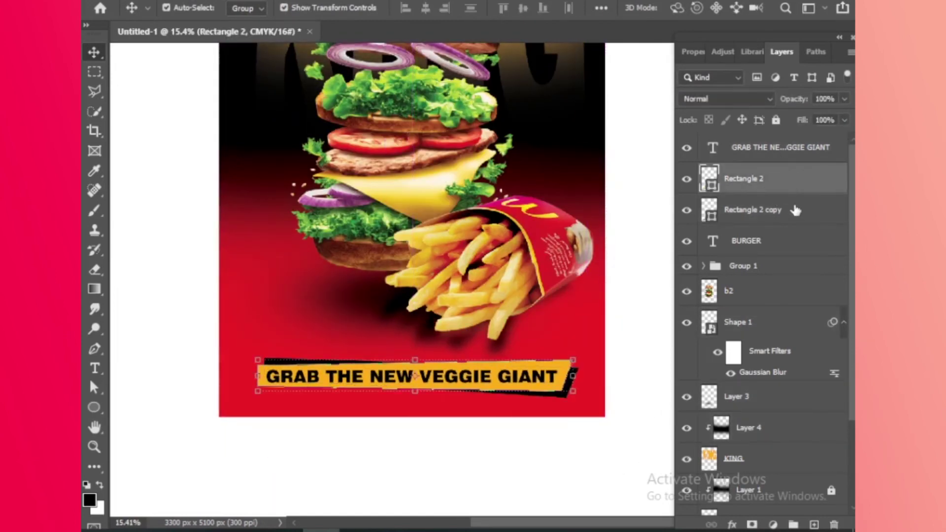
click(794, 211)
ctrl+click(806, 159)
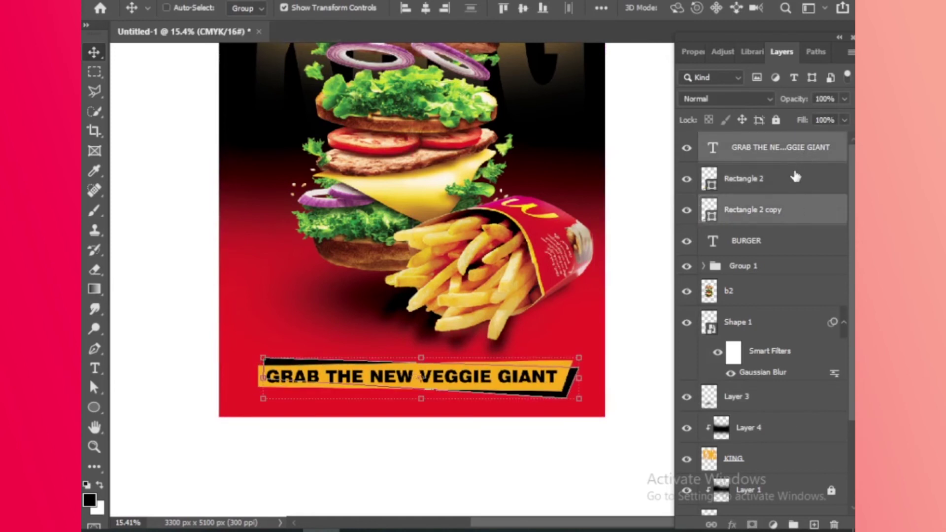
ctrl+click(788, 191)
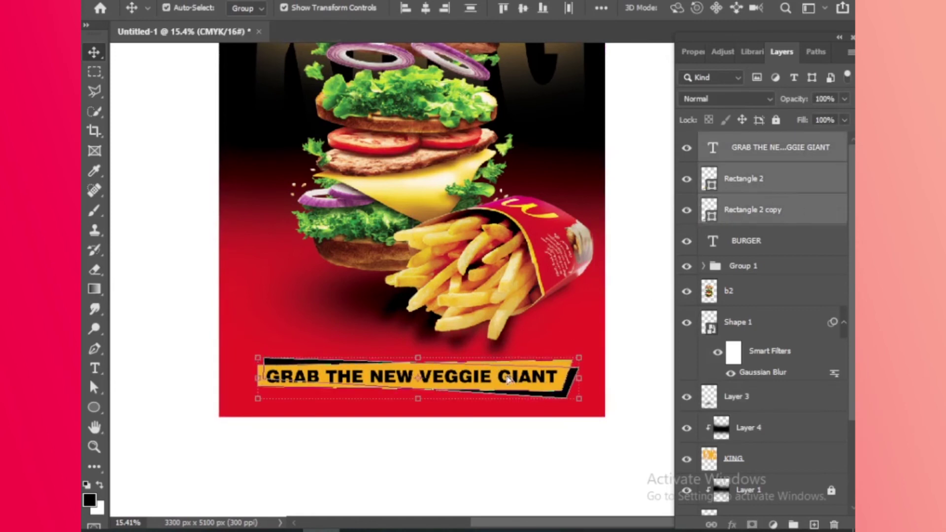
drag(508, 379, 498, 379)
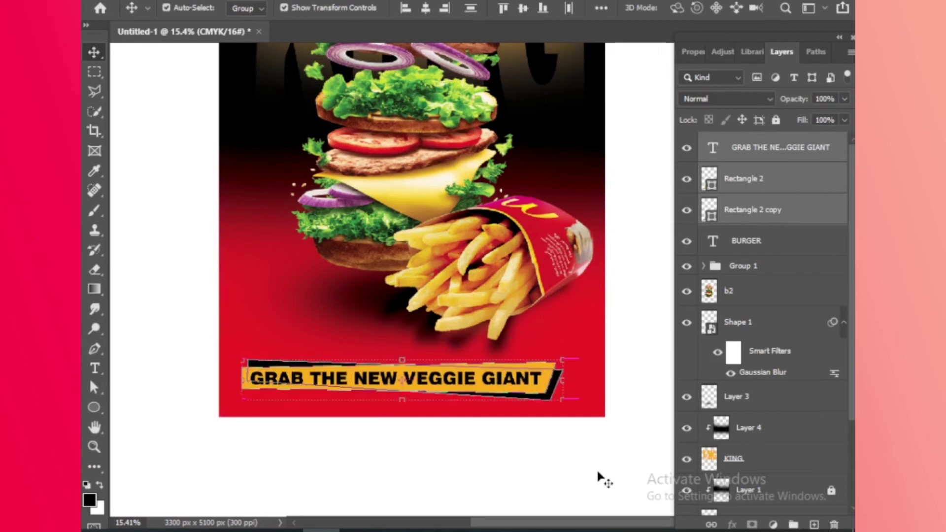
click(526, 434)
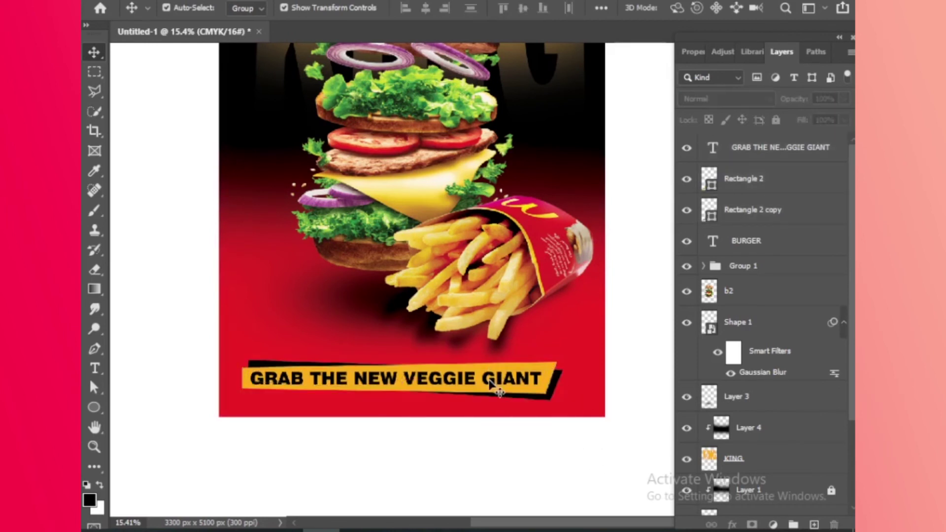
Duplicate the tagline text and clear its words to make a new text layer
drag(490, 384, 510, 405)
key(t)
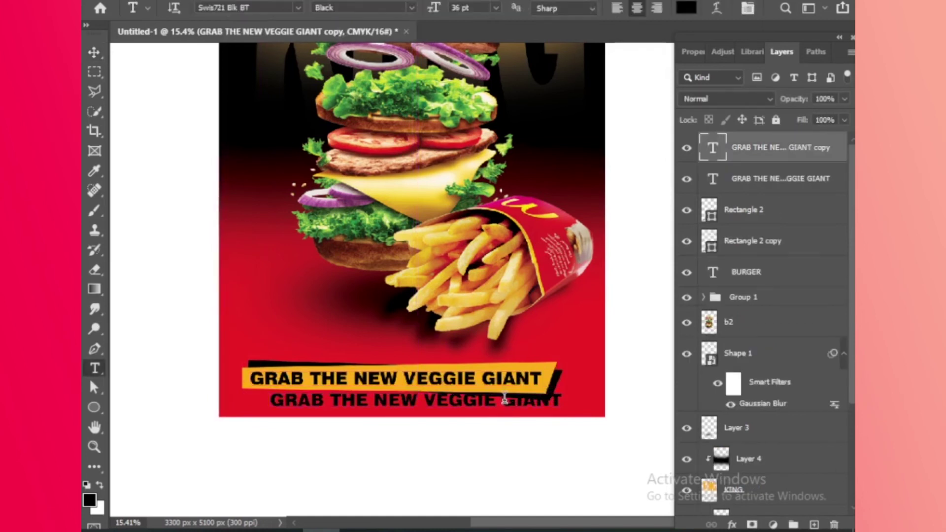
click(504, 399)
key(ctrl+a)
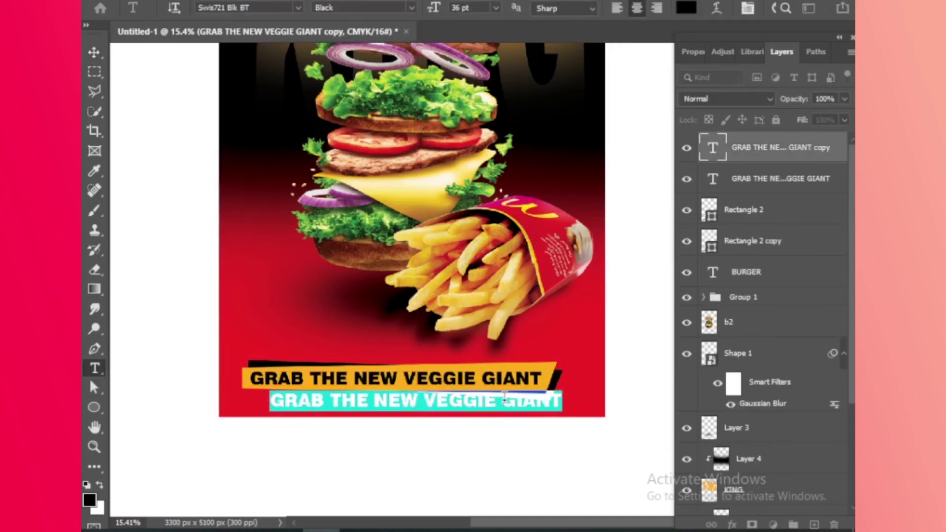
key(BackSpace)
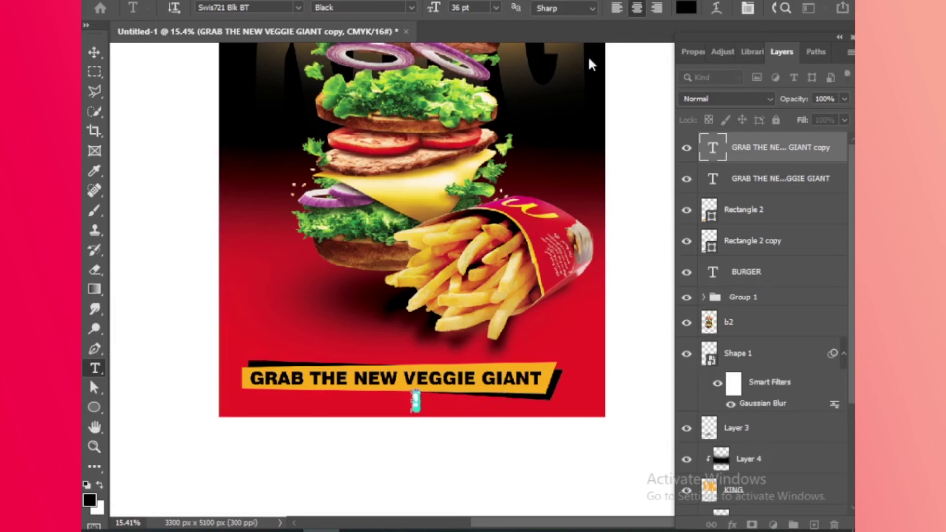
Set the exclamation mark's text size to 105 pt
click(496, 13)
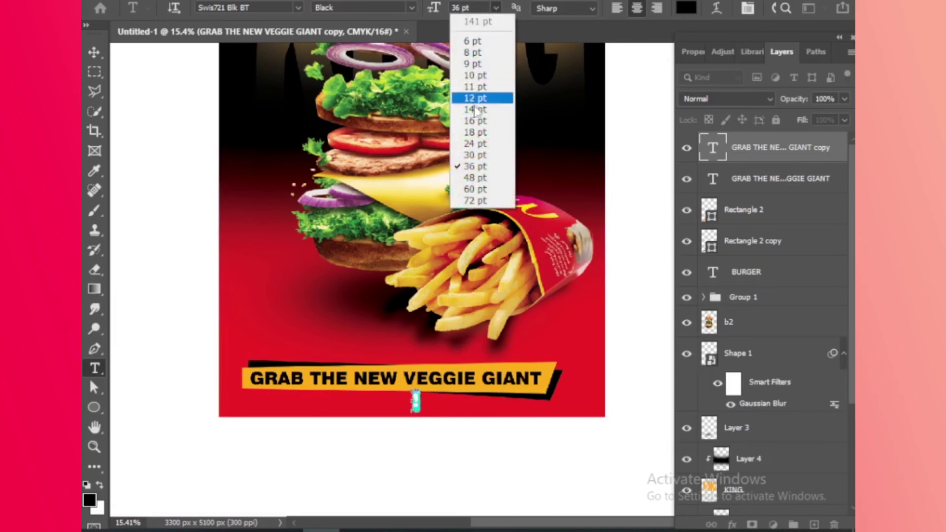
click(485, 178)
click(496, 7)
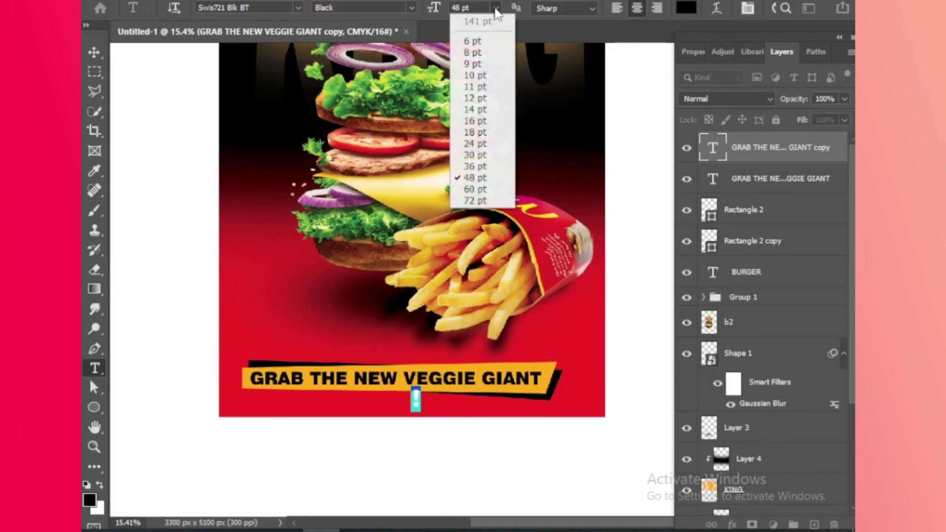
click(496, 202)
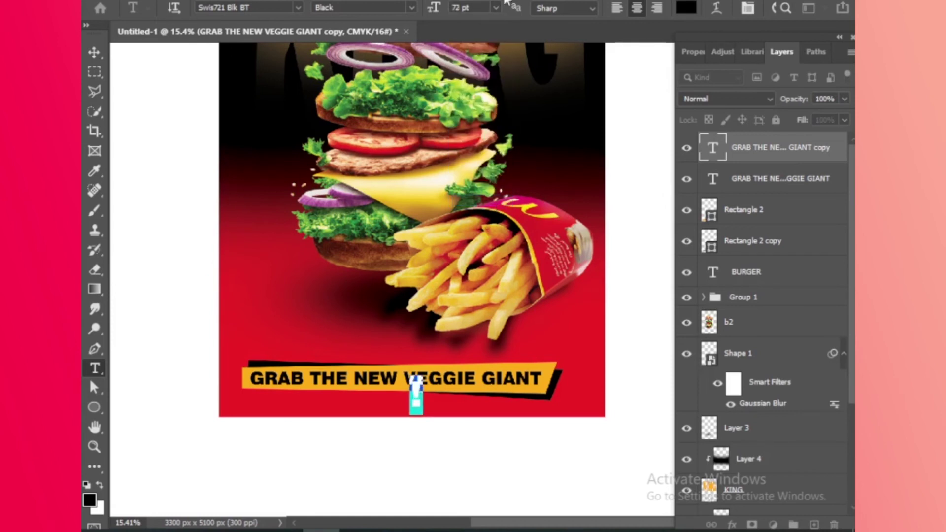
click(483, 9)
key(shift+Up)
key(shift+Up)
key(shift+Up)
key(Up)
key(Up)
key(Up)
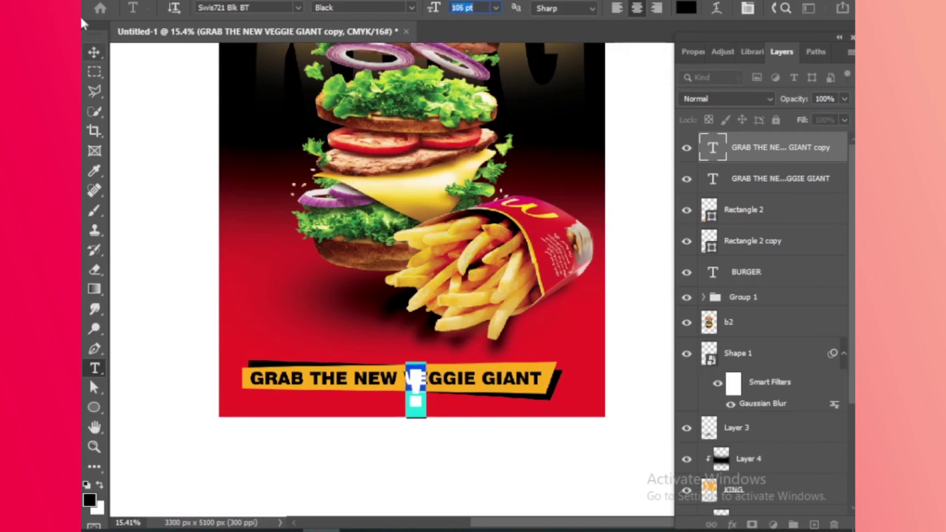
Move the exclamation mark to the banner's right end and rotate it about 13°
click(94, 52)
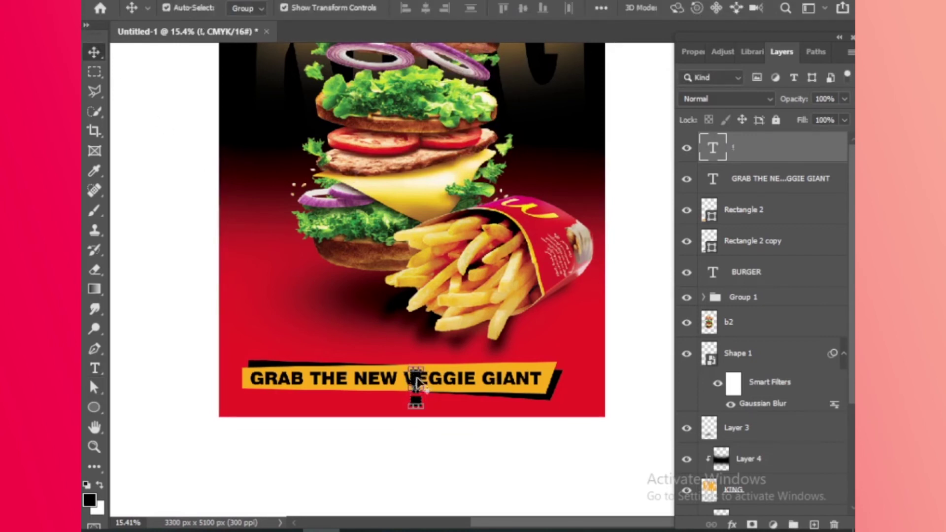
drag(416, 381, 594, 360)
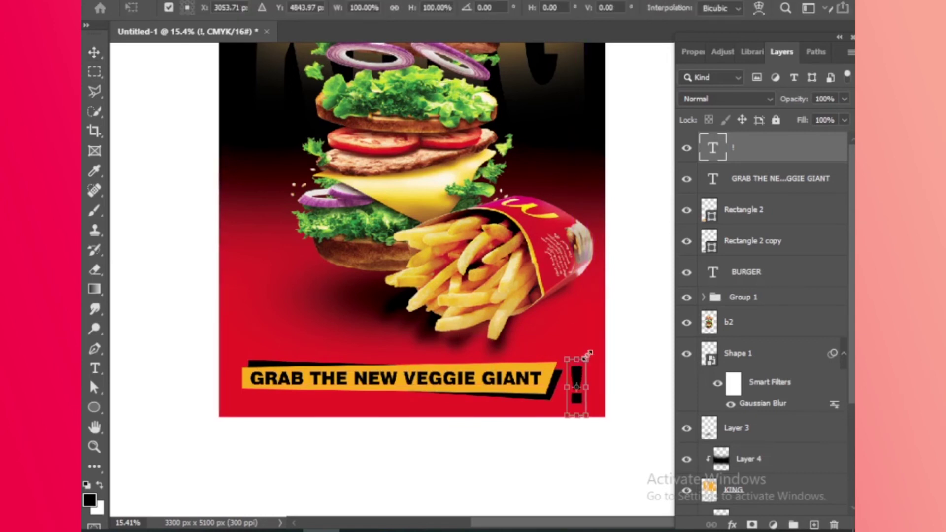
key(ctrl+z)
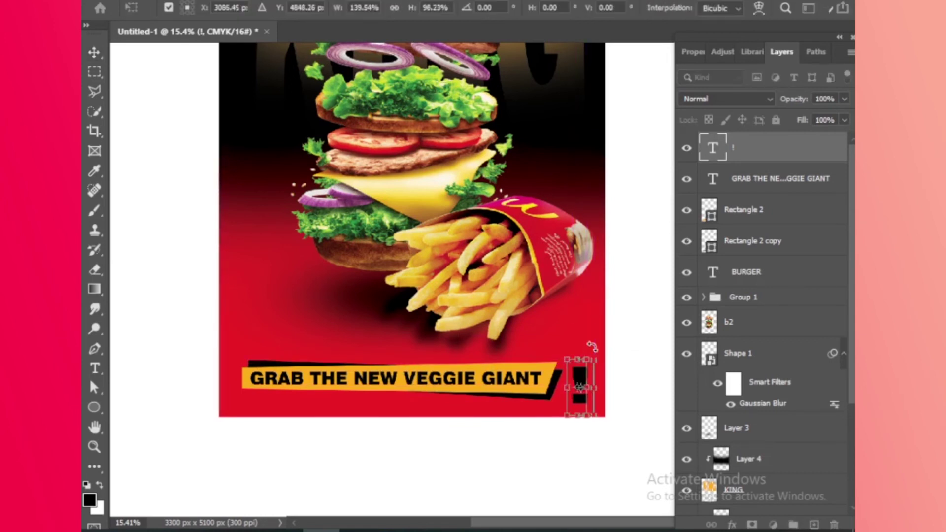
mouse_move(590, 349)
mouse_down()
mouse_move(599, 353)
mouse_move(581, 373)
mouse_up()
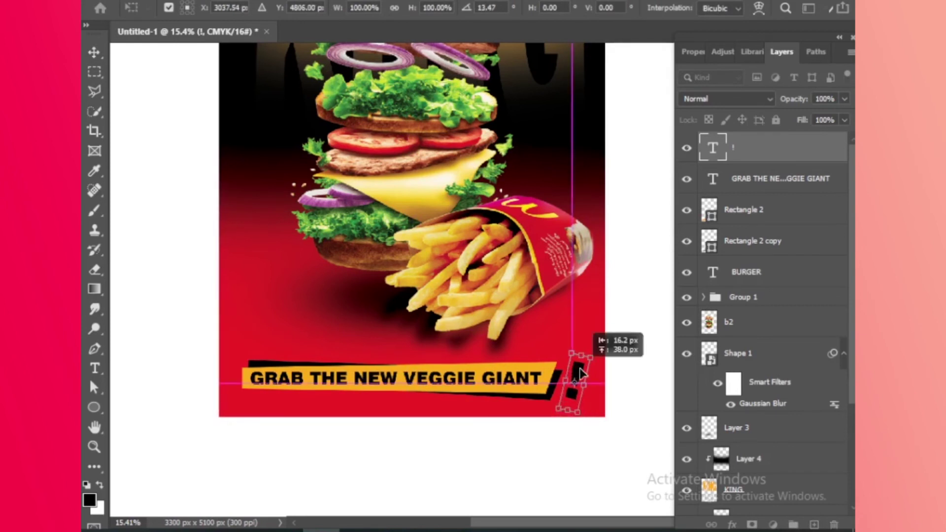
key(Return)
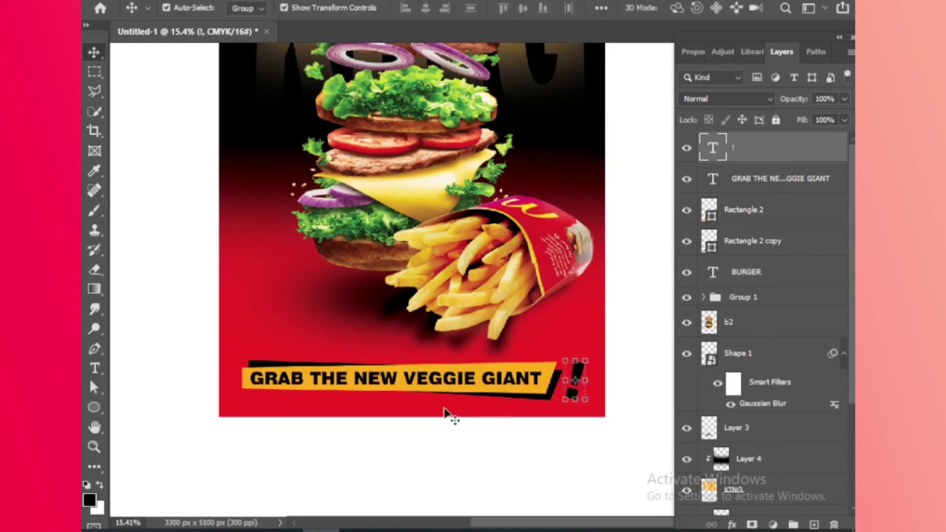
alt+scroll(446, 412, down, 3)
Draw a white-filled circle over the right side of the burger's top bun
alt+scroll(435, 391, down, 1)
click(555, 297)
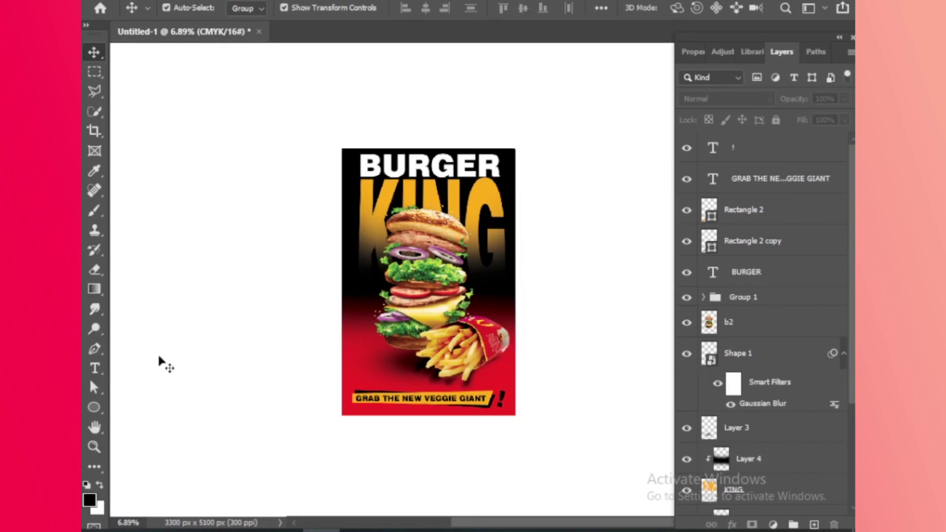
key(u)
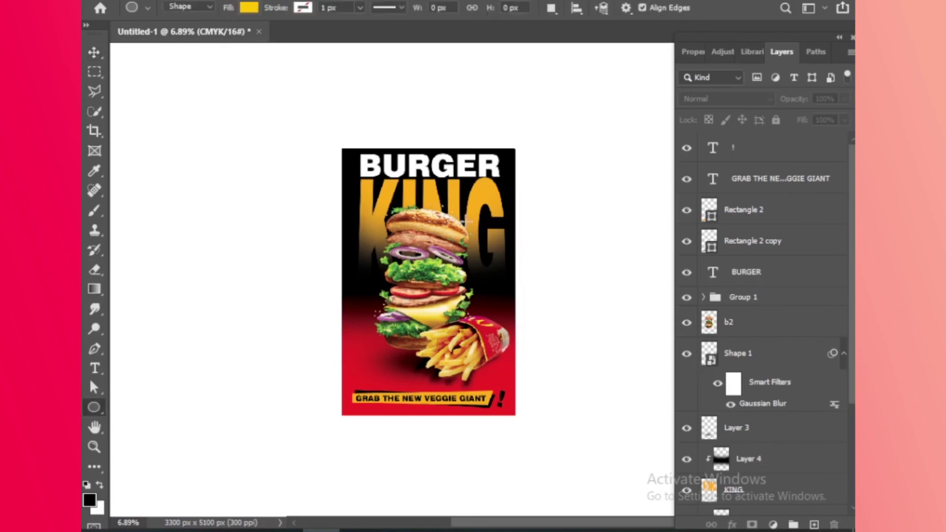
drag(457, 215, 498, 257)
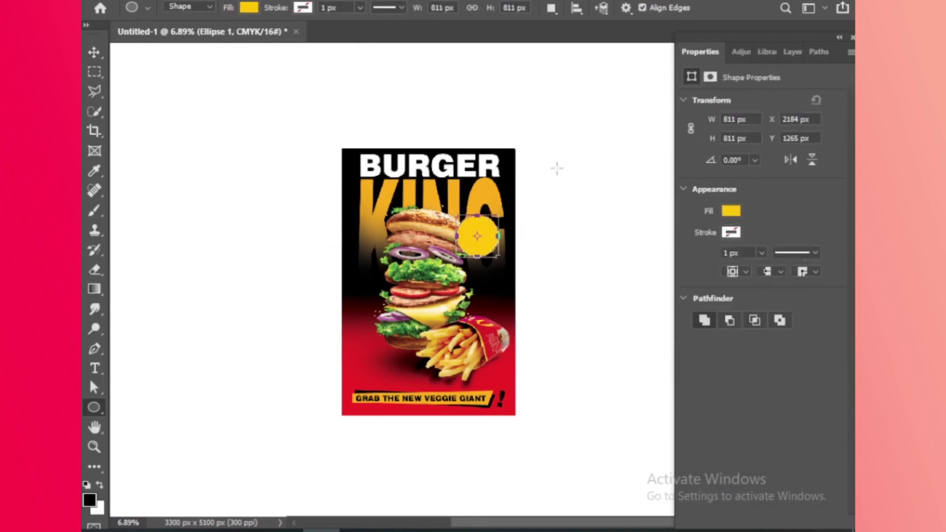
click(731, 212)
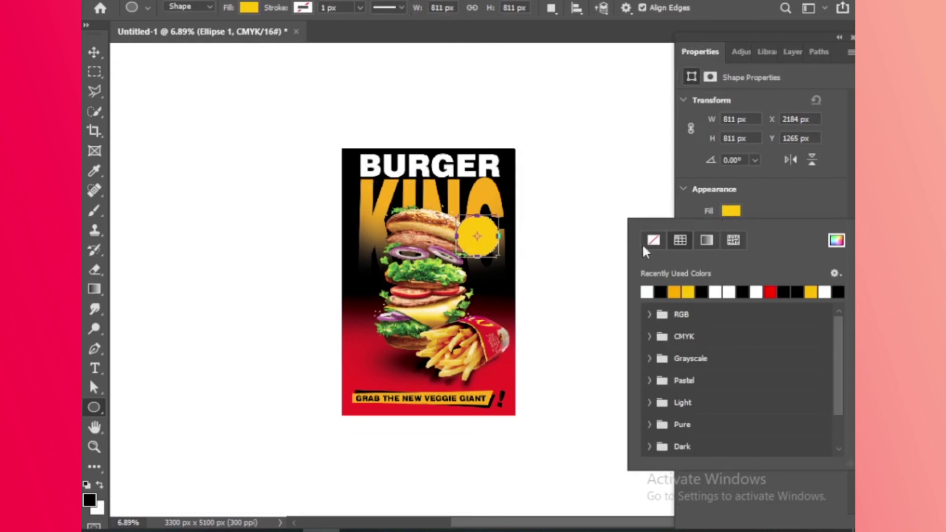
click(647, 292)
click(771, 205)
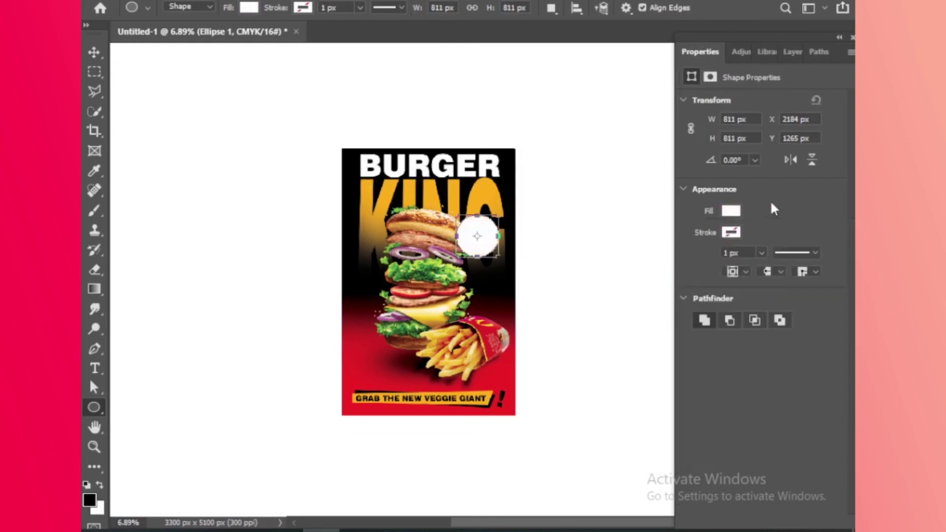
Duplicate the white circle with Ctrl+J
click(93, 55)
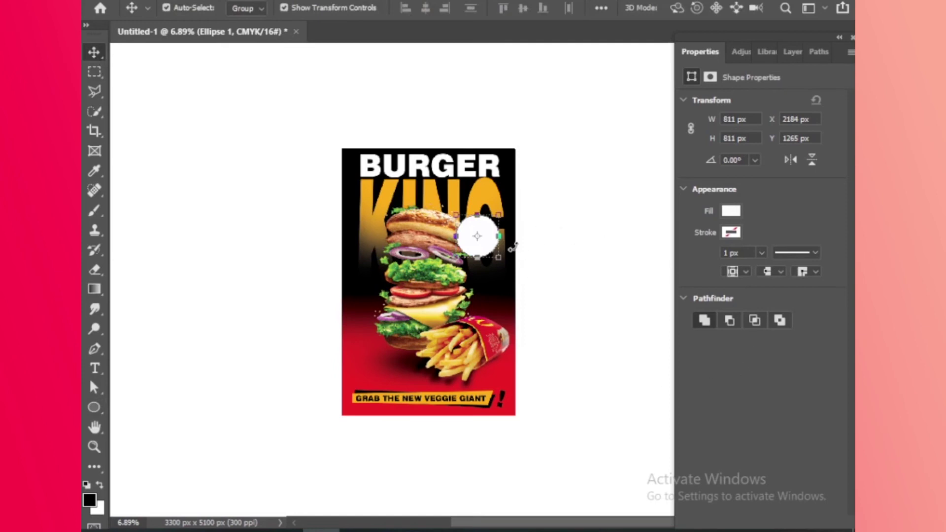
key(ctrl+j)
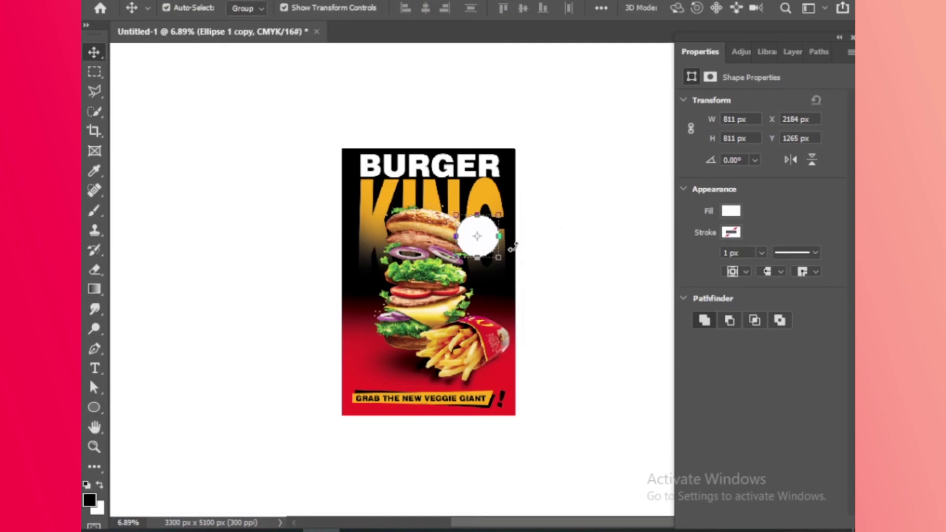
click(731, 211)
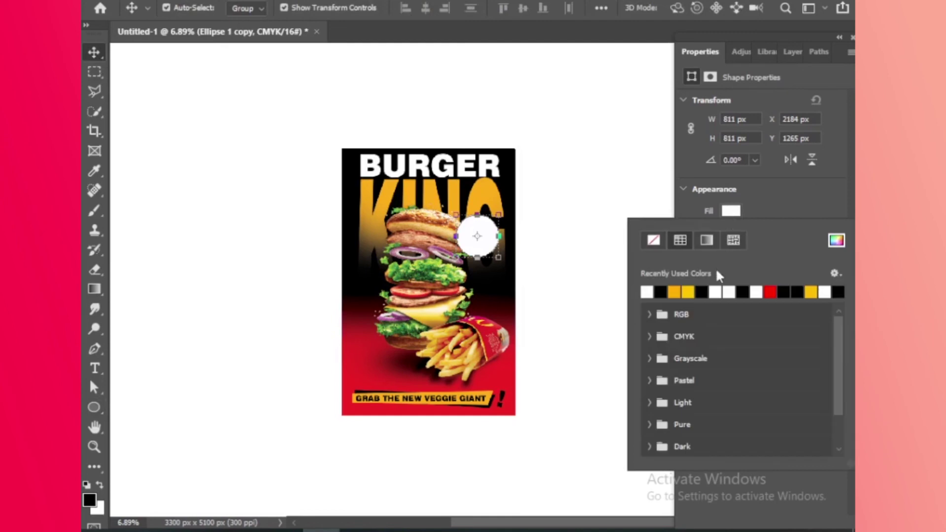
Fill the copied circle bright green (00ff24) from the Color Picker
click(836, 242)
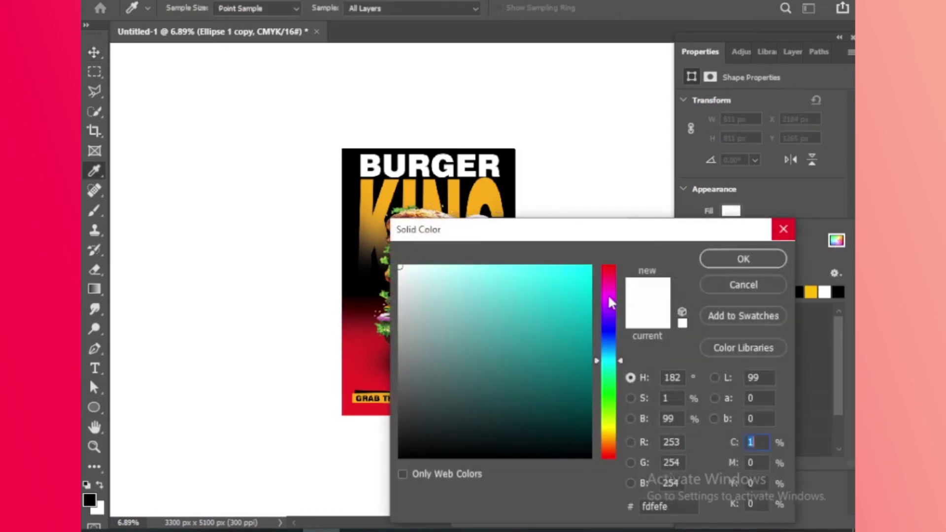
click(610, 390)
drag(584, 333, 608, 252)
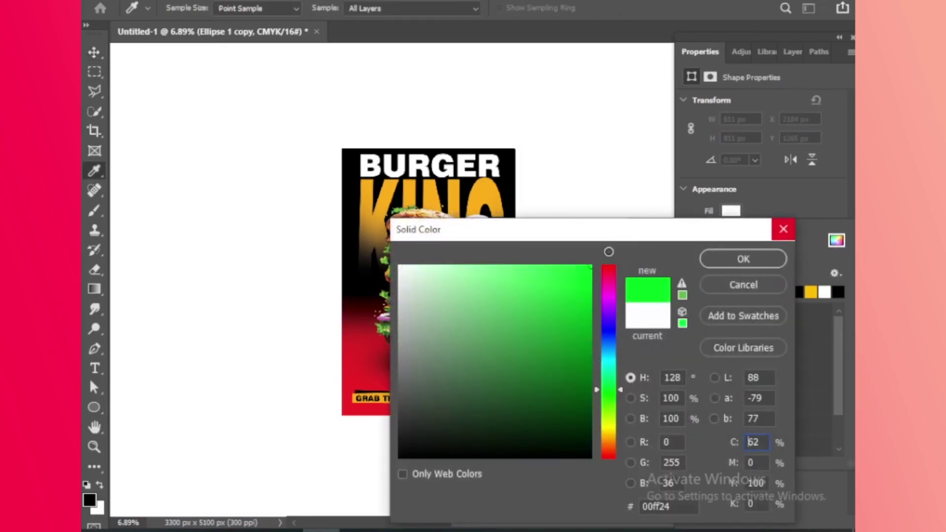
click(739, 259)
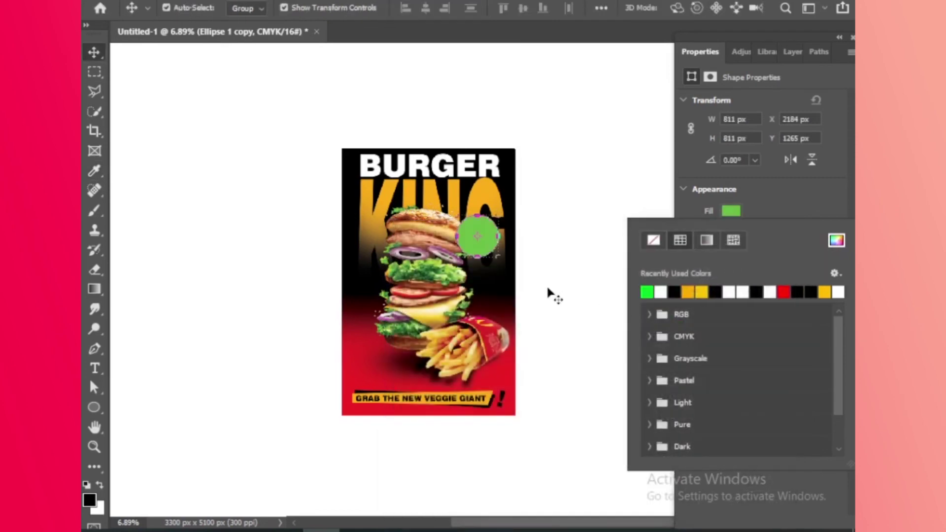
Scale the green circle to about 91% and nudge it to centre inside the white ring
key(Escape)
key(ctrl+t)
drag(497, 213, 495, 215)
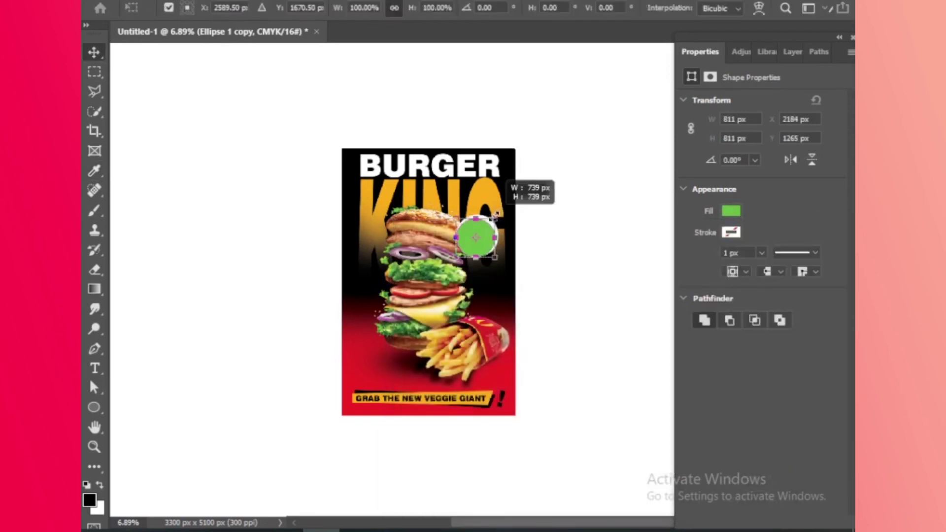
key(Return)
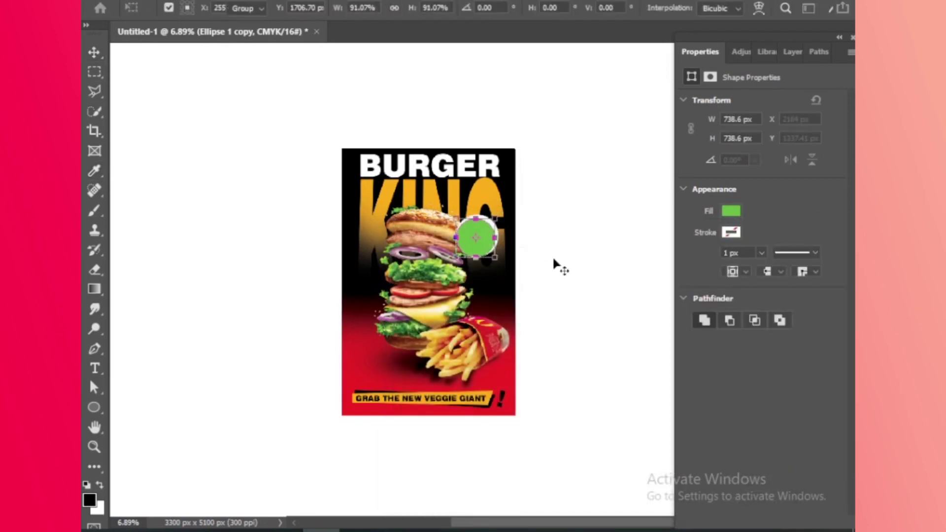
scroll(519, 314, up, 3)
scroll(520, 313, up, 1)
scroll(461, 357, up, 3)
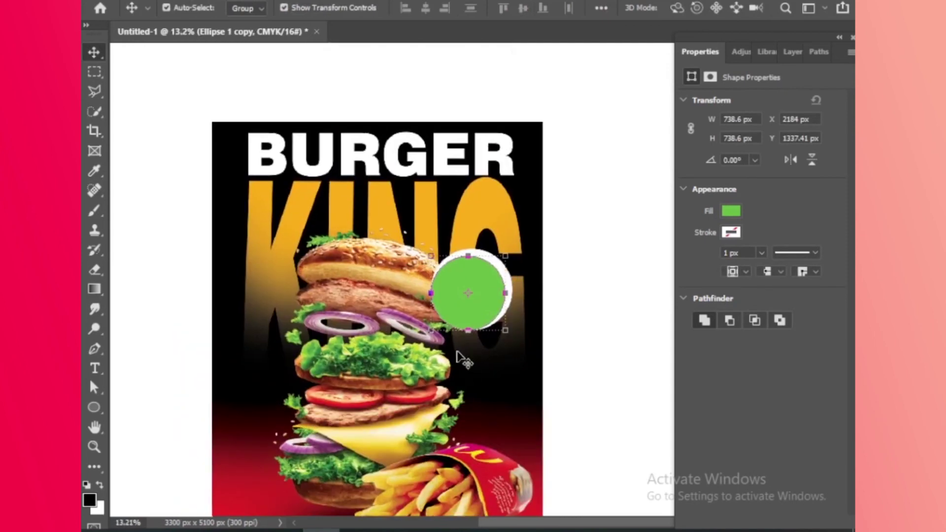
key(Right)
key(Right)
key(Right)
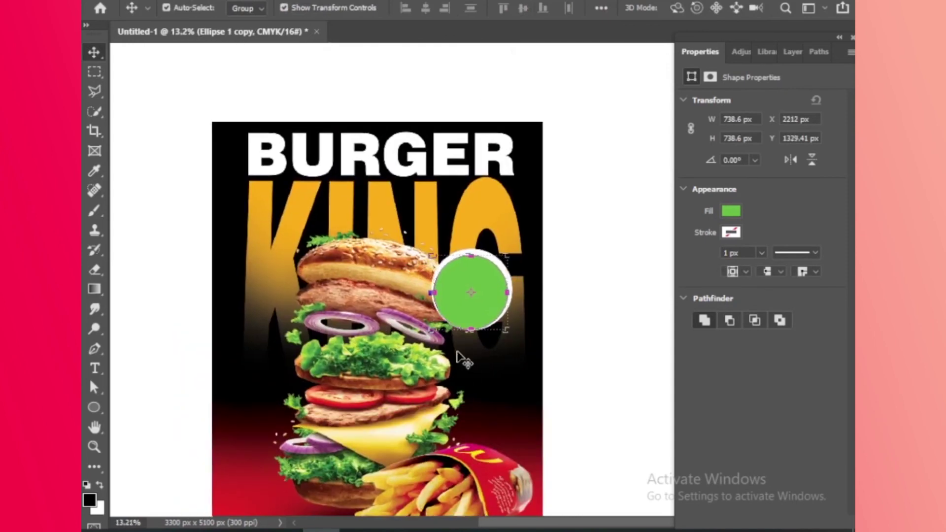
key(Up)
key(Up)
key(Up)
key(Up)
key(Up)
key(Right)
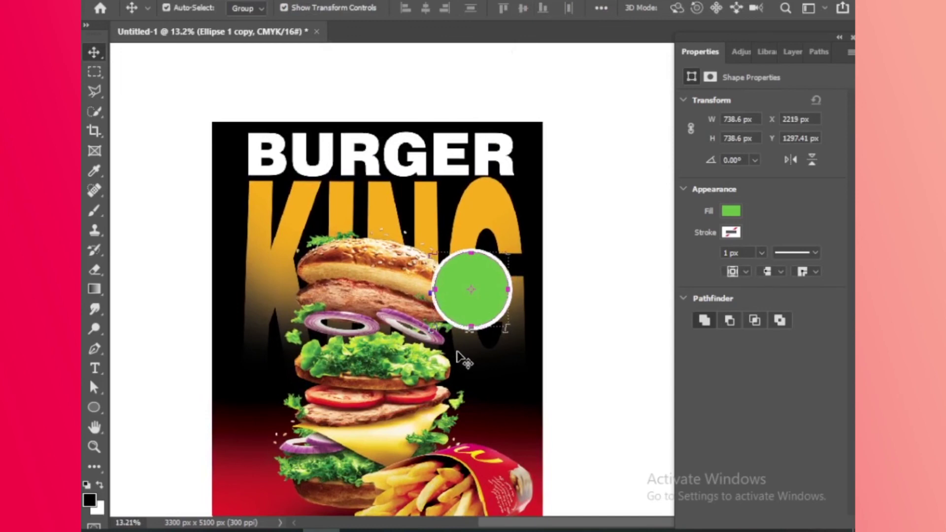
click(482, 372)
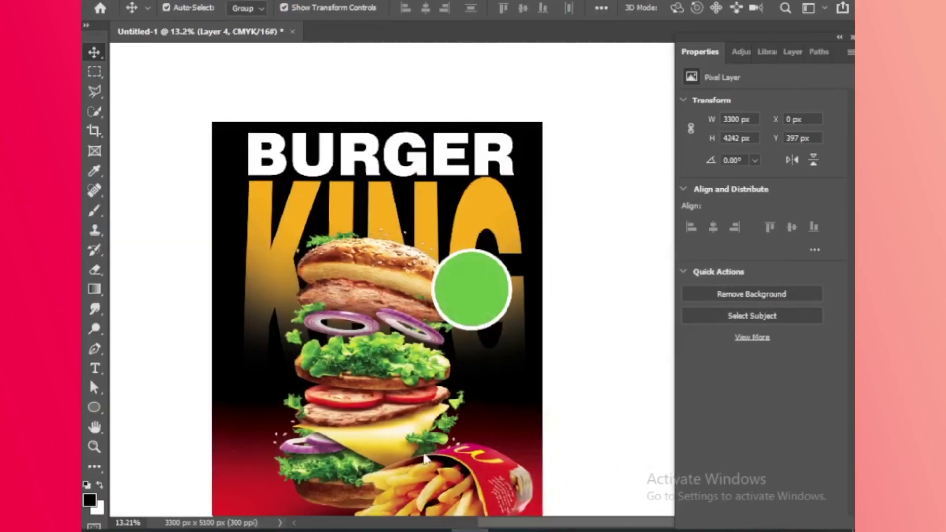
drag(389, 392, 400, 351)
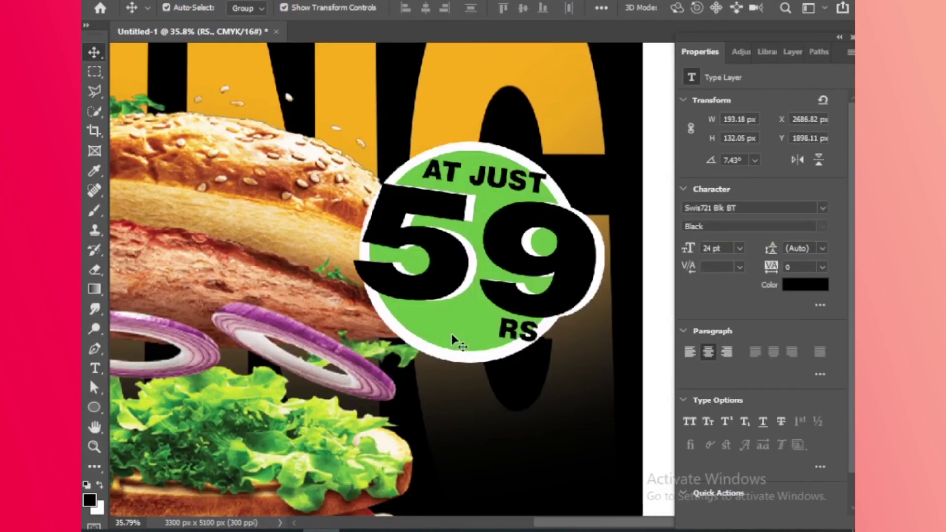
Group the RS., AT JUST, two 59, Ellipse 1 copy and Ellipse 1 layers with Ctrl+G
scroll(451, 333, down, 5)
drag(406, 267, 424, 229)
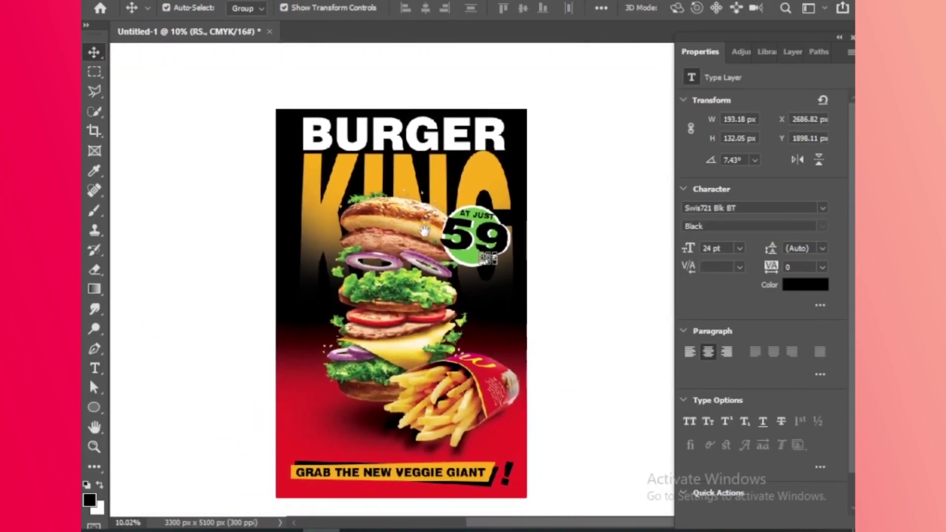
click(580, 265)
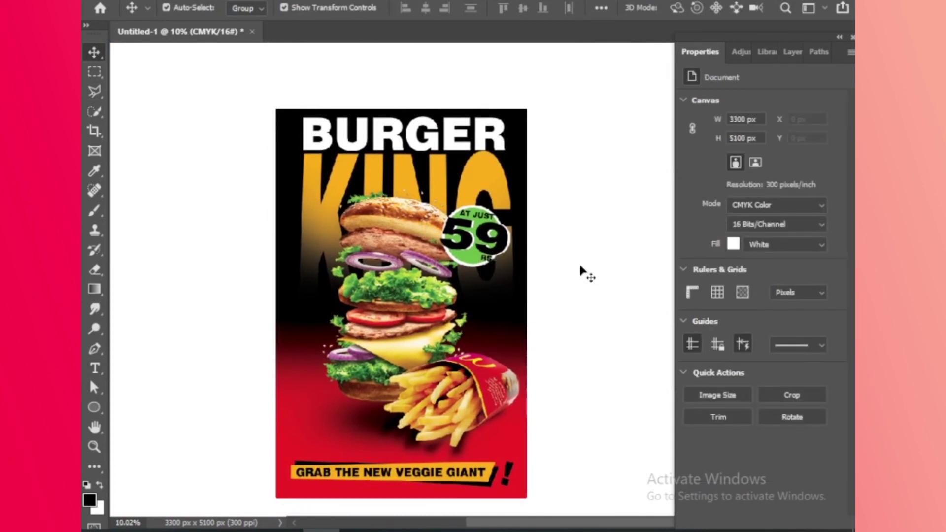
click(792, 52)
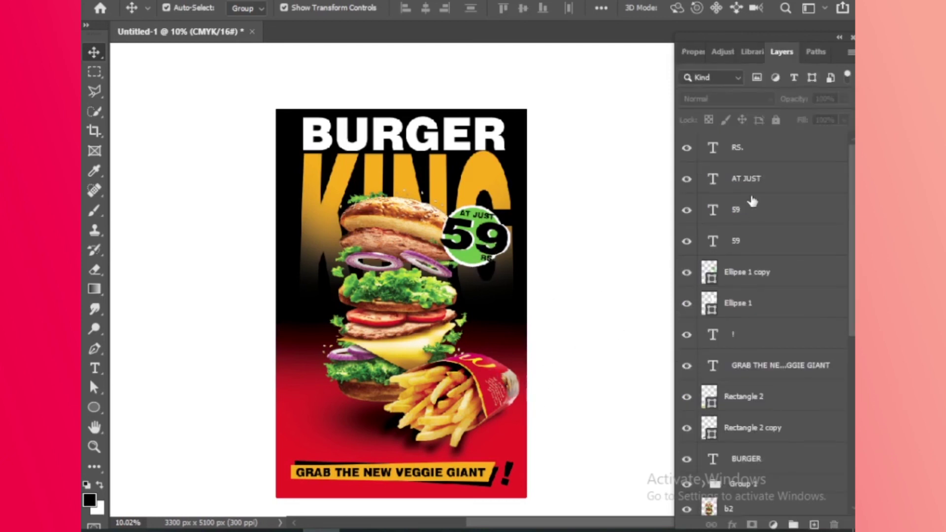
click(788, 150)
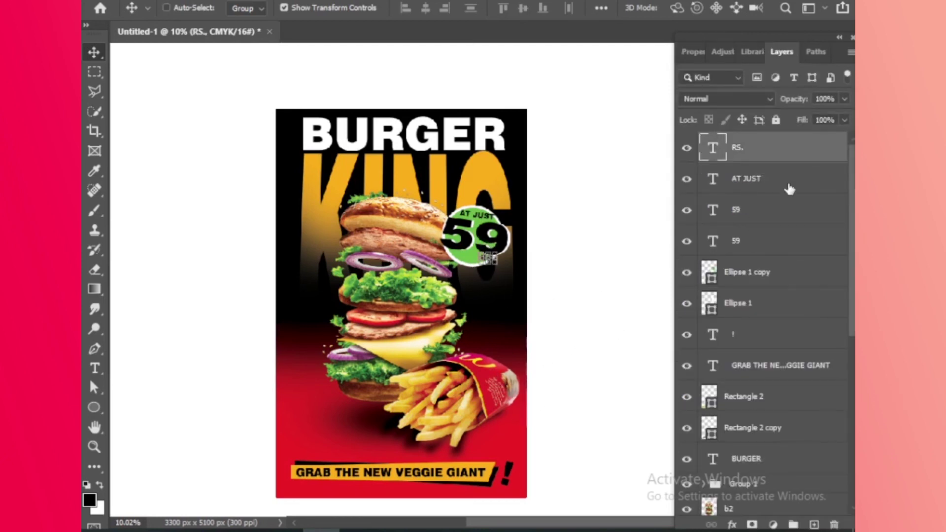
shift+click(789, 190)
shift+click(788, 224)
shift+click(776, 250)
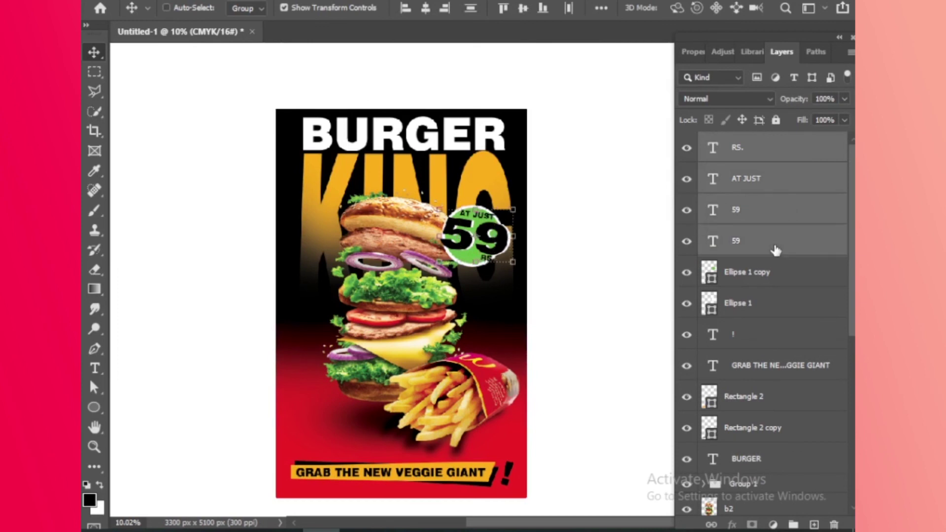
shift+click(792, 288)
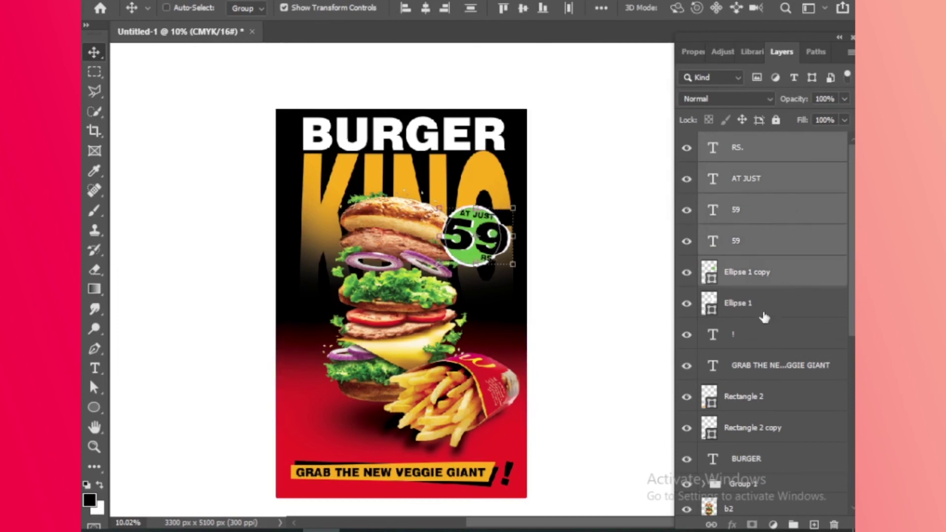
click(764, 316)
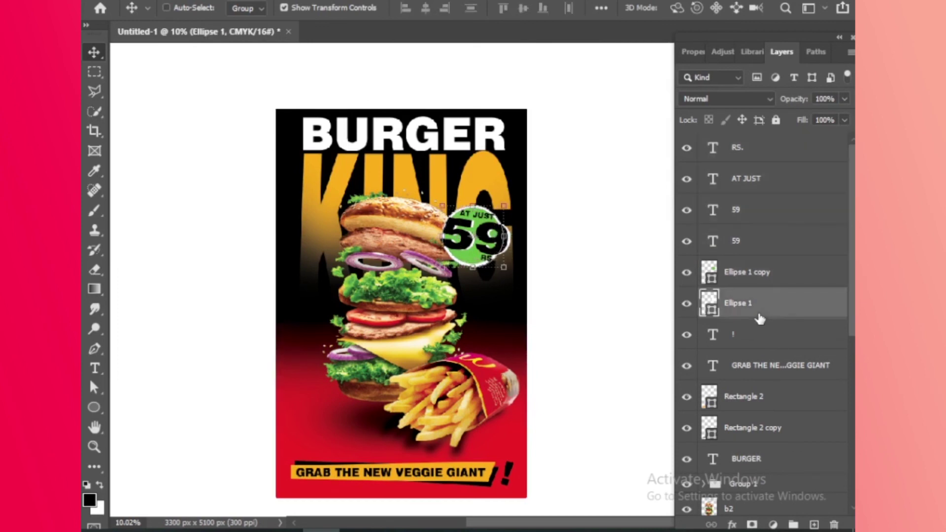
shift+click(771, 157)
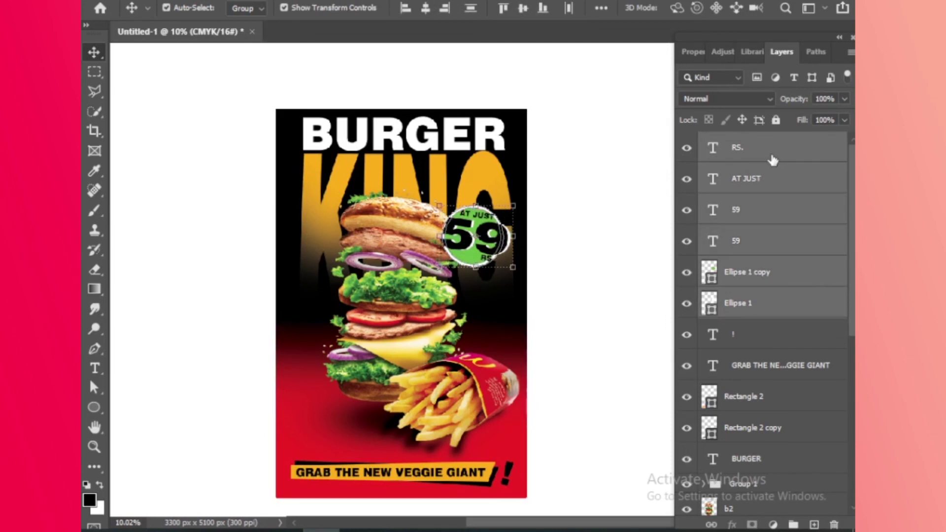
key(ctrl+g)
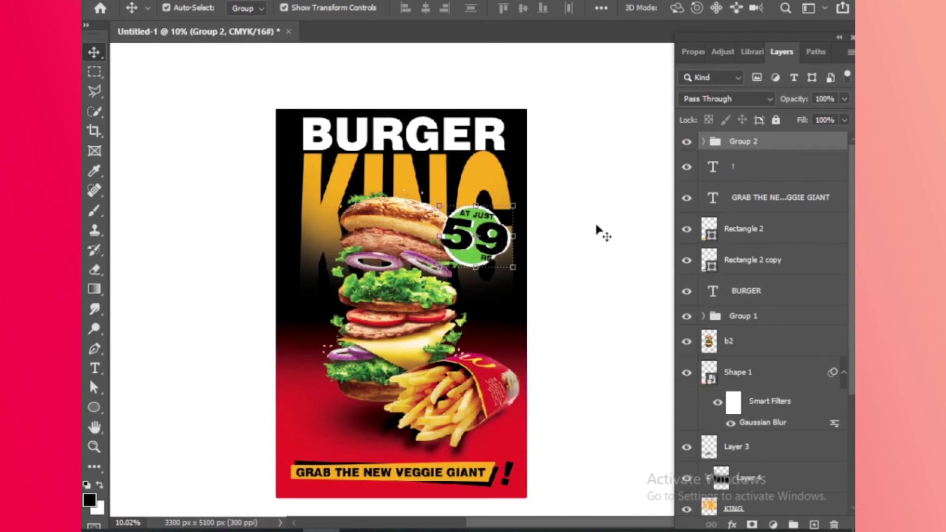
Duplicate the 59 badge group, shrink and tilt it, and place it over the fries box
key(ctrl+j)
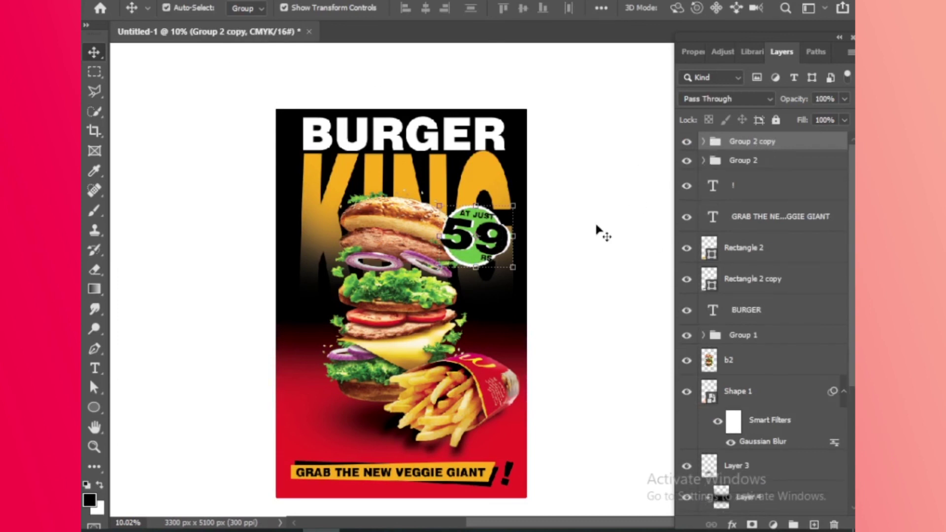
drag(498, 241, 520, 377)
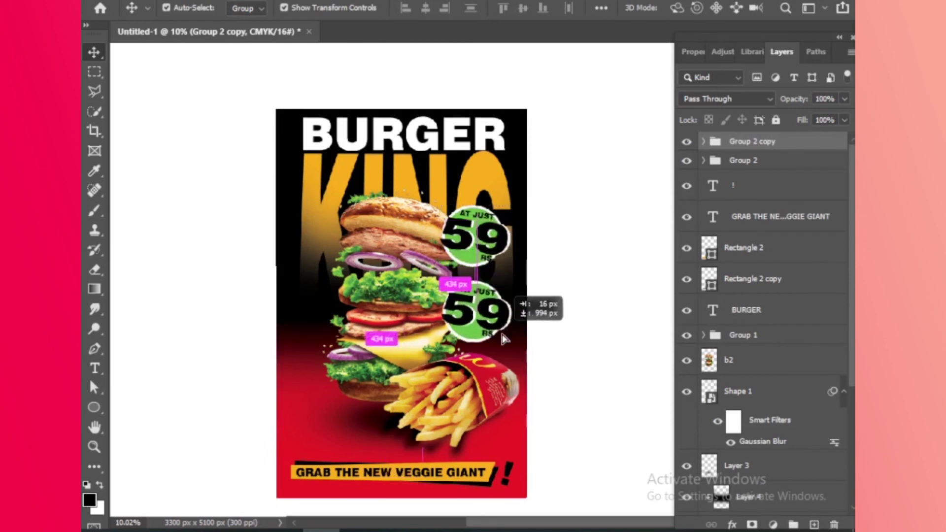
drag(535, 340, 513, 366)
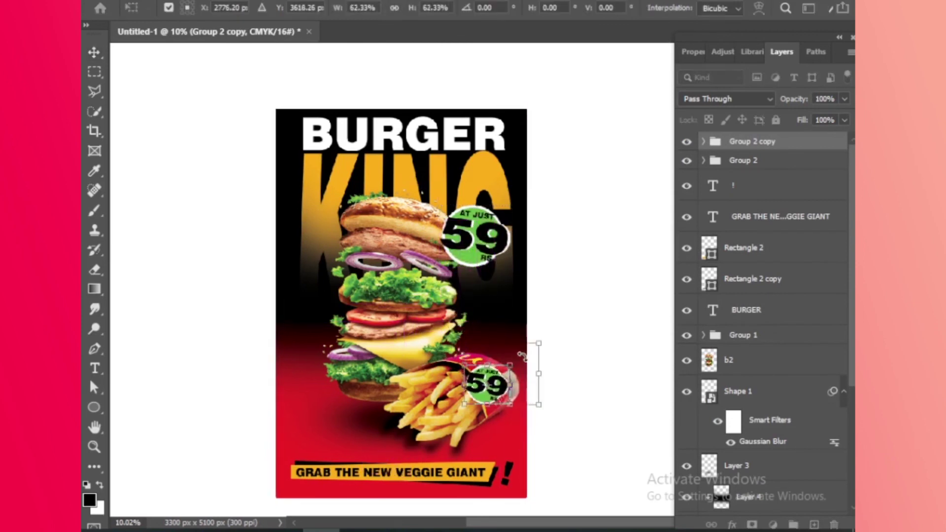
drag(523, 347, 507, 335)
drag(499, 383, 514, 361)
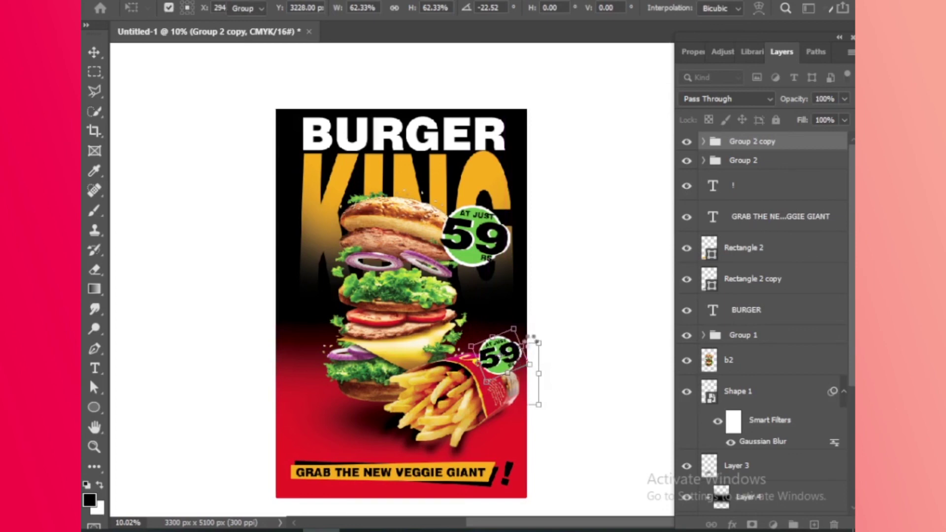
key(Return)
Zoom in on the burger and fries and edit the copied badge's character properties
scroll(561, 311, up, 2)
scroll(556, 317, up, 2)
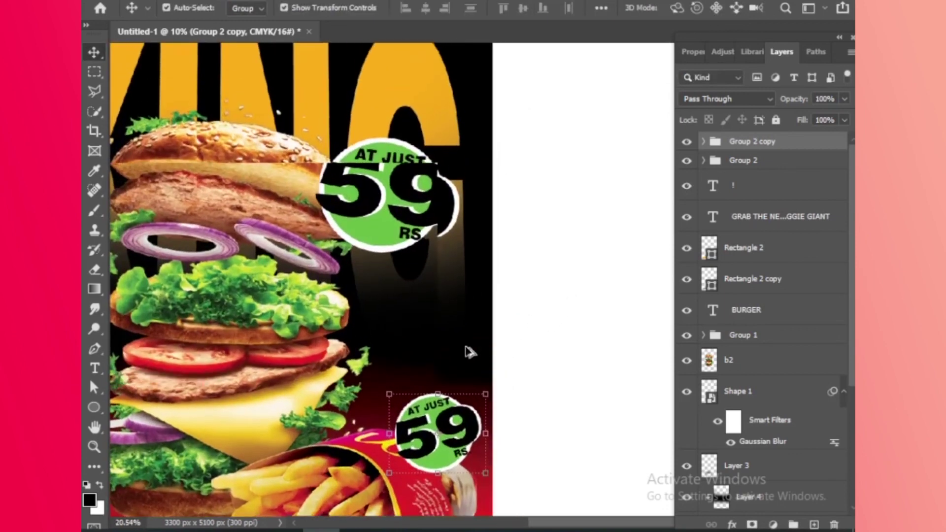
mouse_move(469, 349)
mouse_down()
mouse_move(493, 226)
mouse_move(487, 208)
mouse_up()
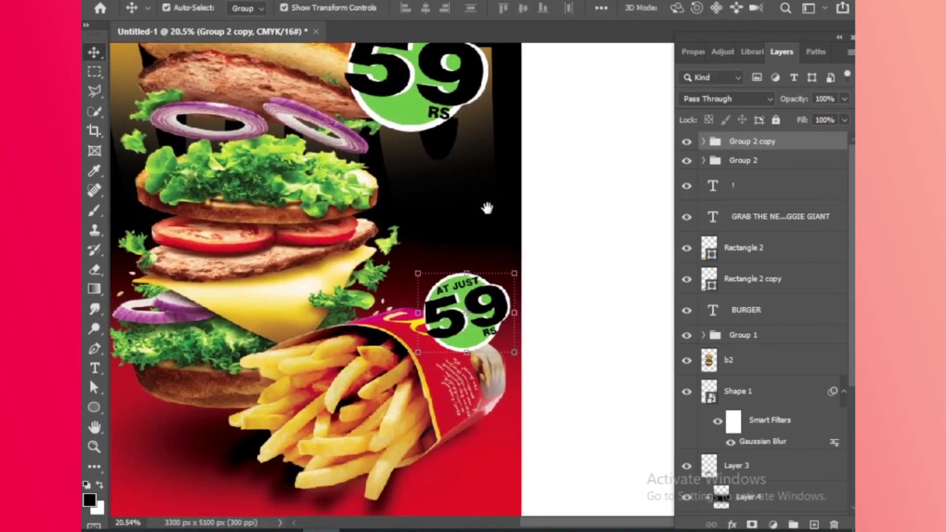
click(692, 53)
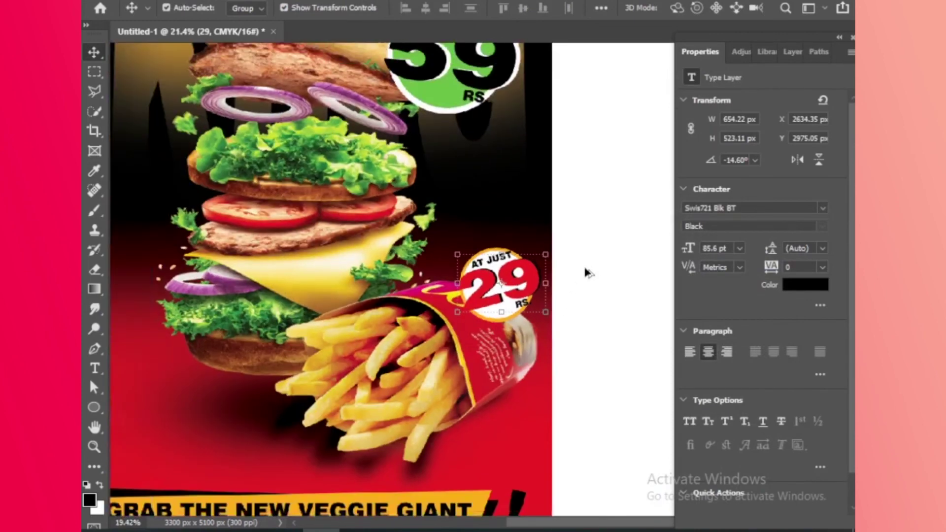
scroll(586, 273, down, 3)
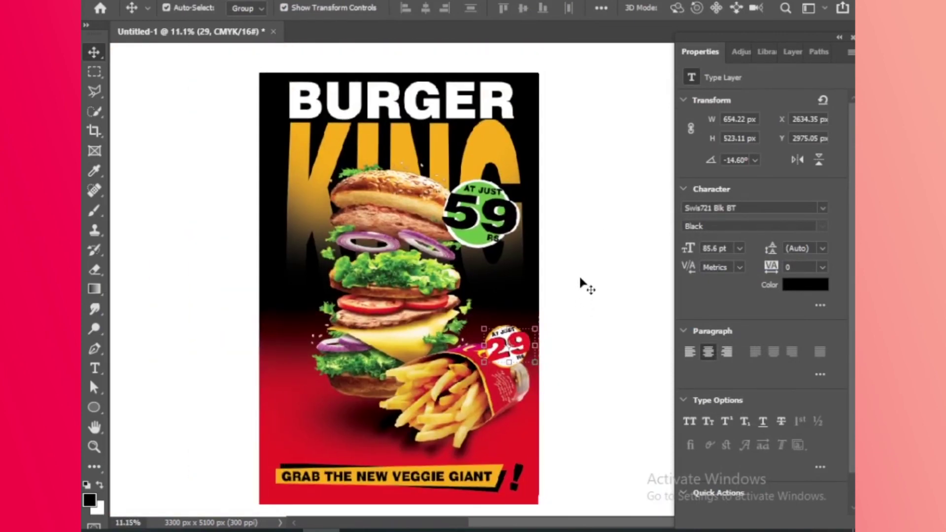
click(580, 279)
scroll(578, 279, down, 1)
scroll(574, 281, up, 1)
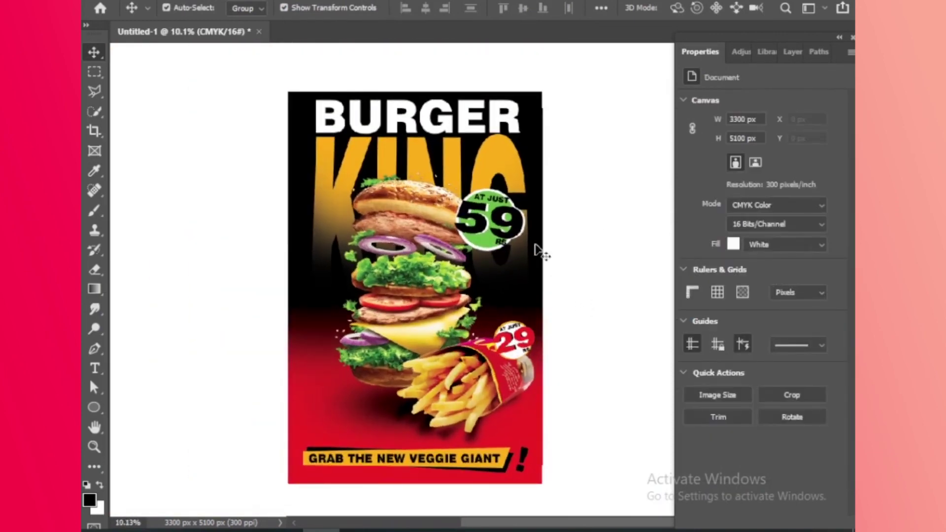
scroll(542, 252, down, 1)
scroll(555, 250, up, 1)
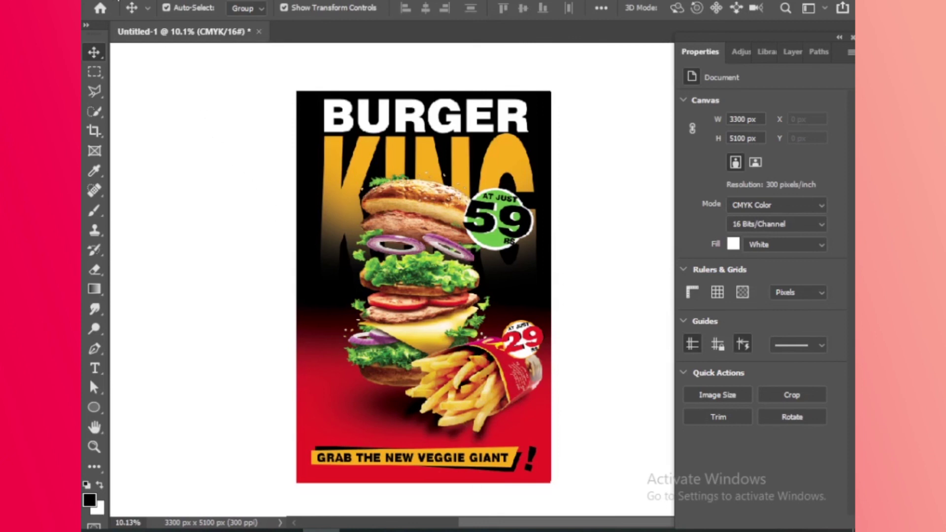
Place the sign 2 image from Desktop\gfx into the poster as a linked file
key(alt+f)
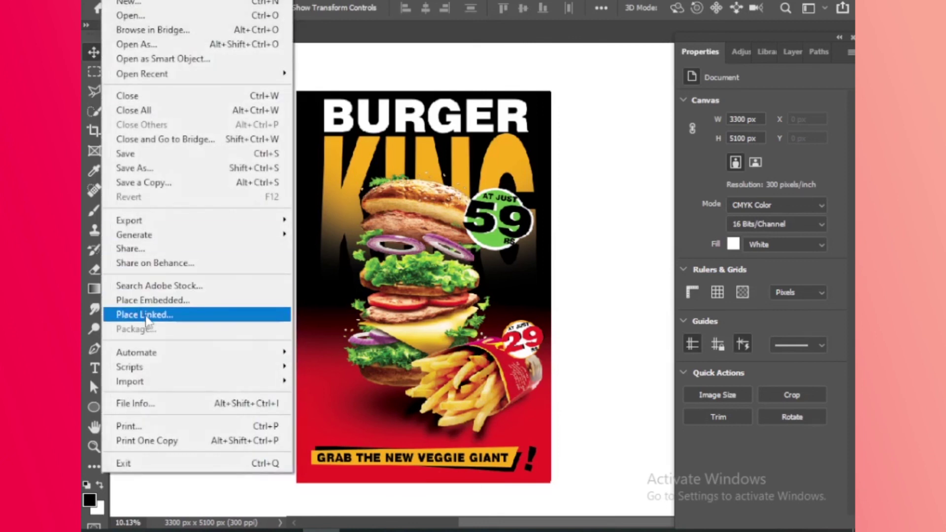
click(146, 317)
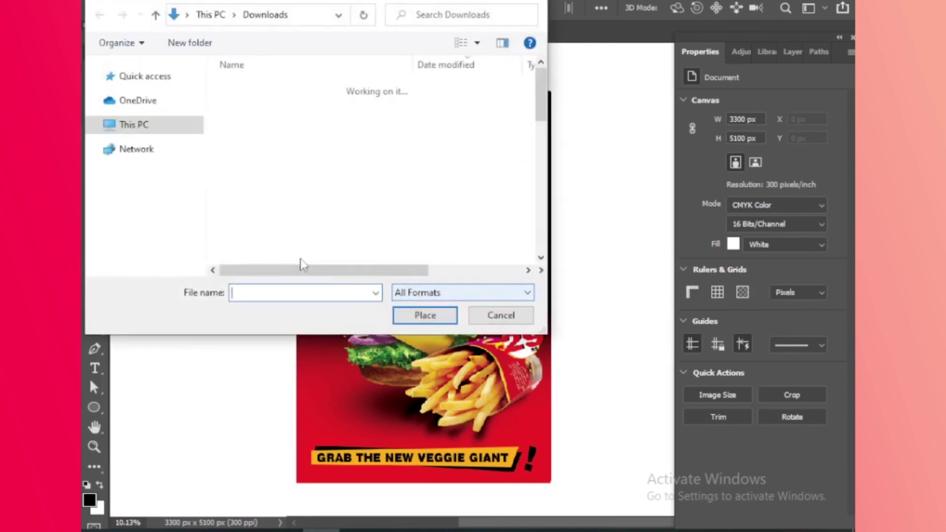
click(135, 98)
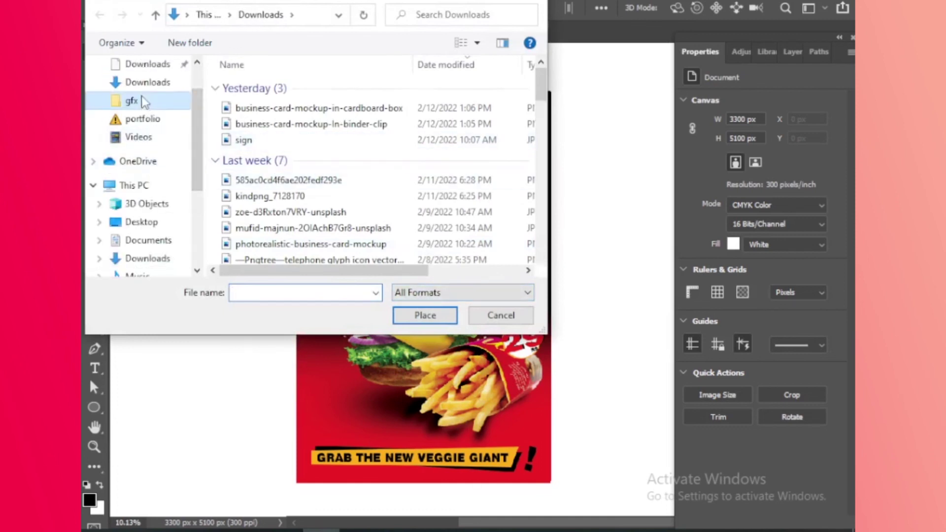
scroll(480, 227, down, 5)
scroll(412, 228, down, 5)
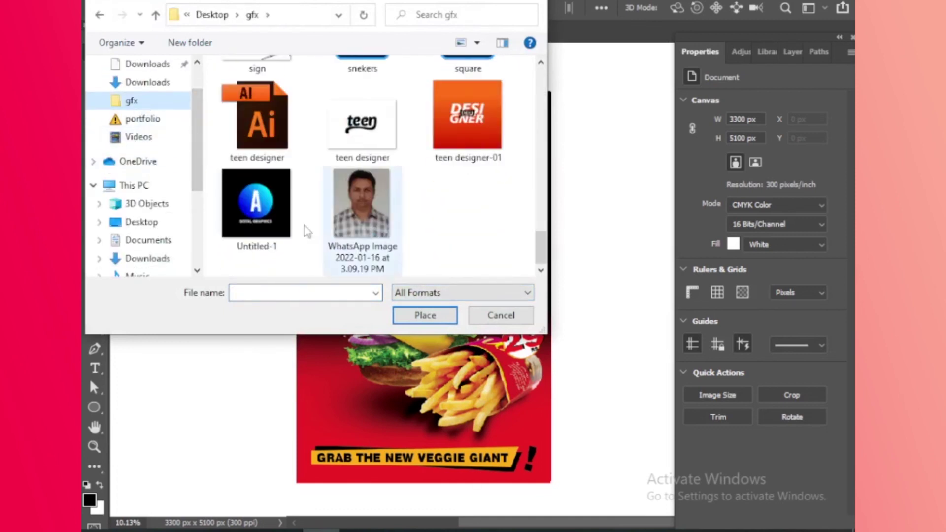
scroll(330, 167, up, 3)
click(369, 126)
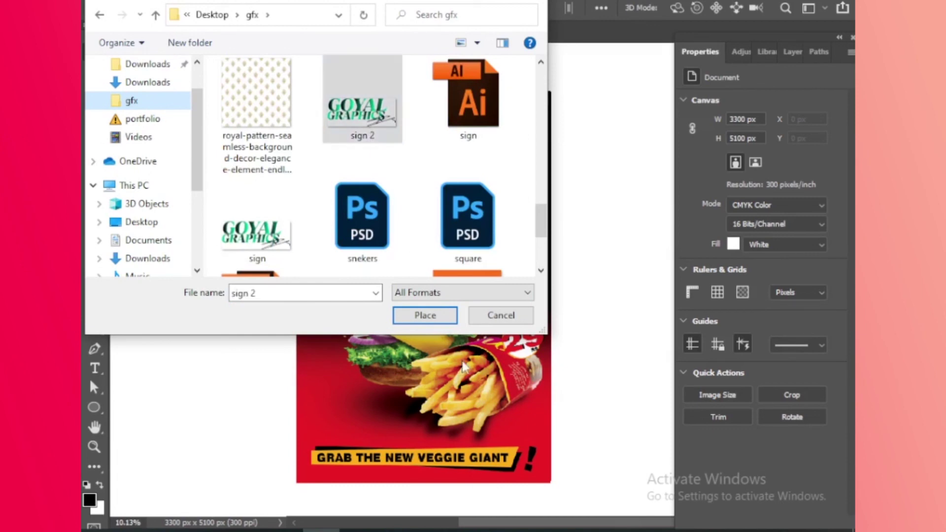
click(424, 314)
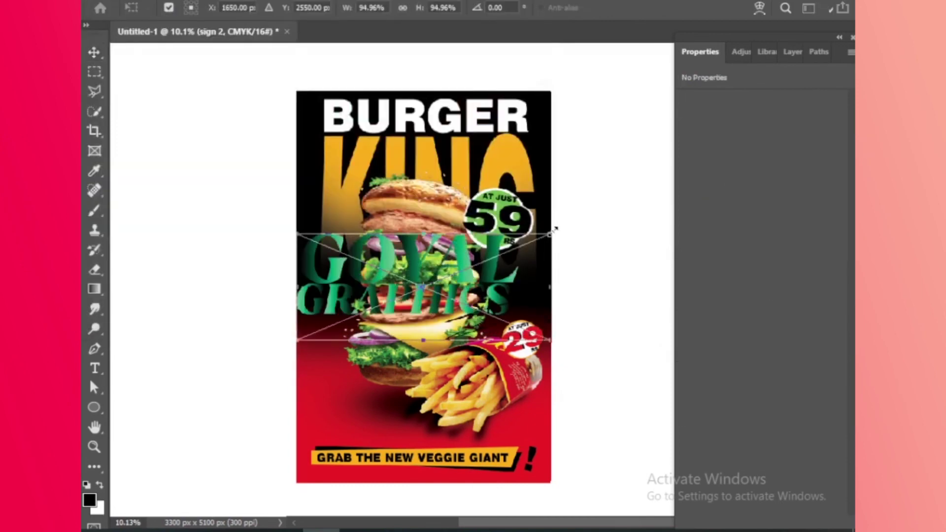
Shrink the signature to a small logo and move it to the bottom-right corner
drag(555, 229, 360, 314)
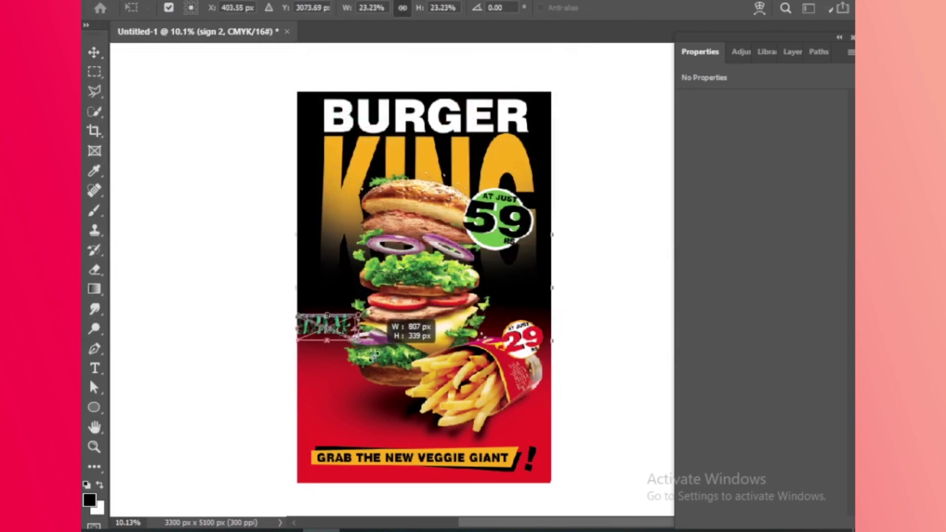
drag(373, 355, 354, 370)
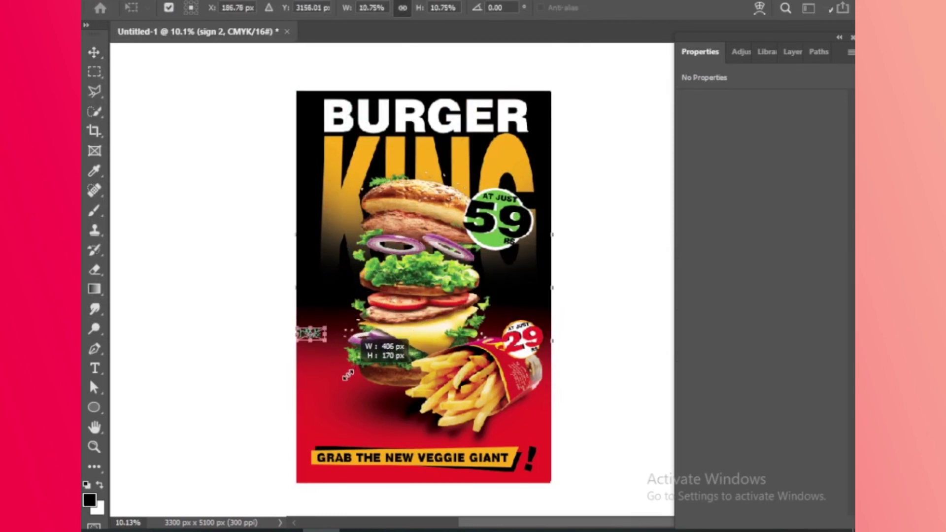
drag(354, 371, 348, 375)
key(Return)
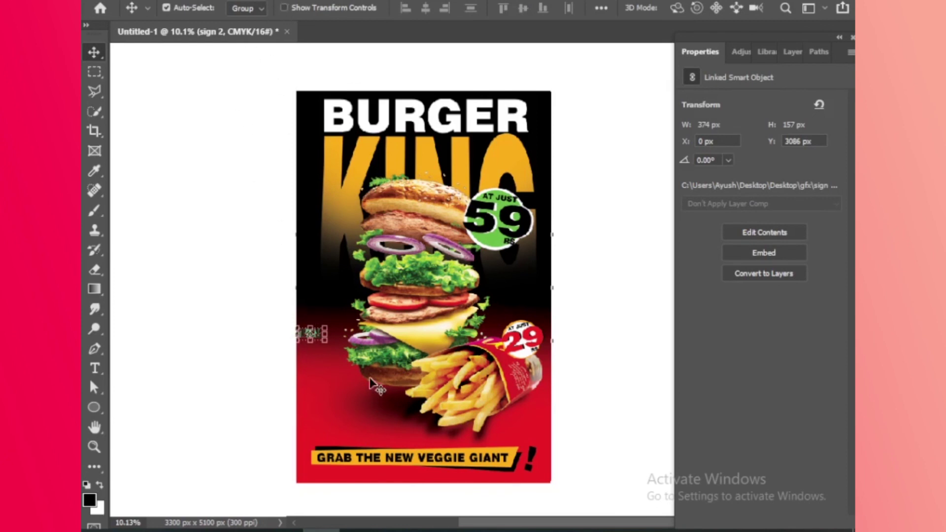
scroll(345, 362, down, 1)
scroll(309, 332, up, 3)
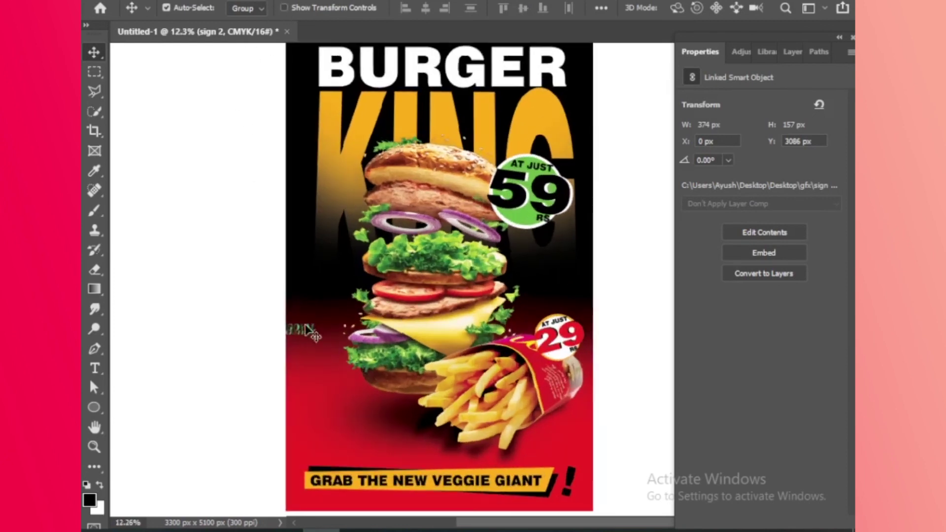
mouse_move(302, 333)
mouse_down()
mouse_move(582, 517)
mouse_move(581, 475)
mouse_up()
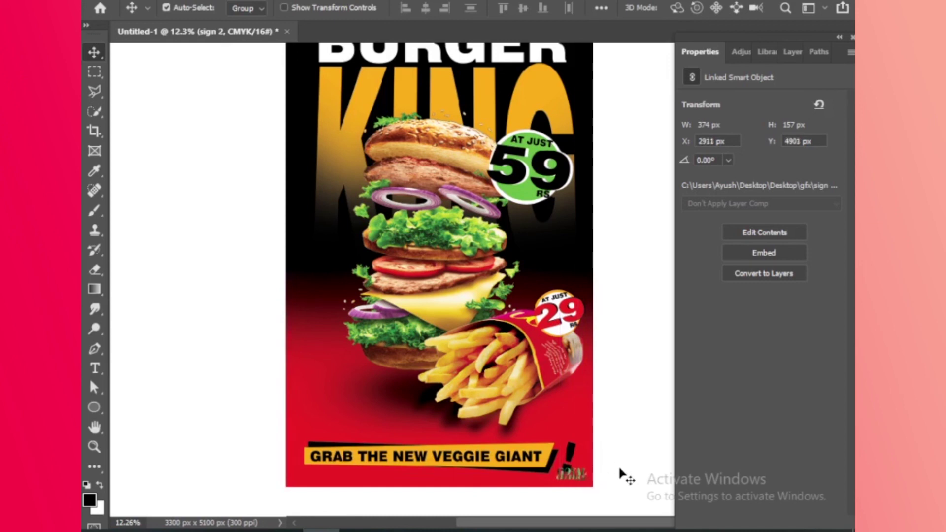
scroll(537, 401, down, 1)
scroll(502, 232, down, 2)
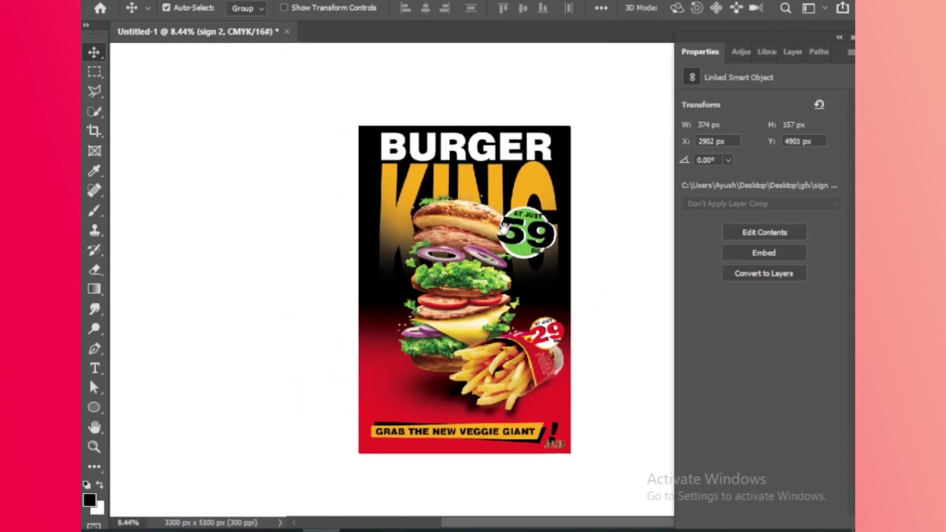